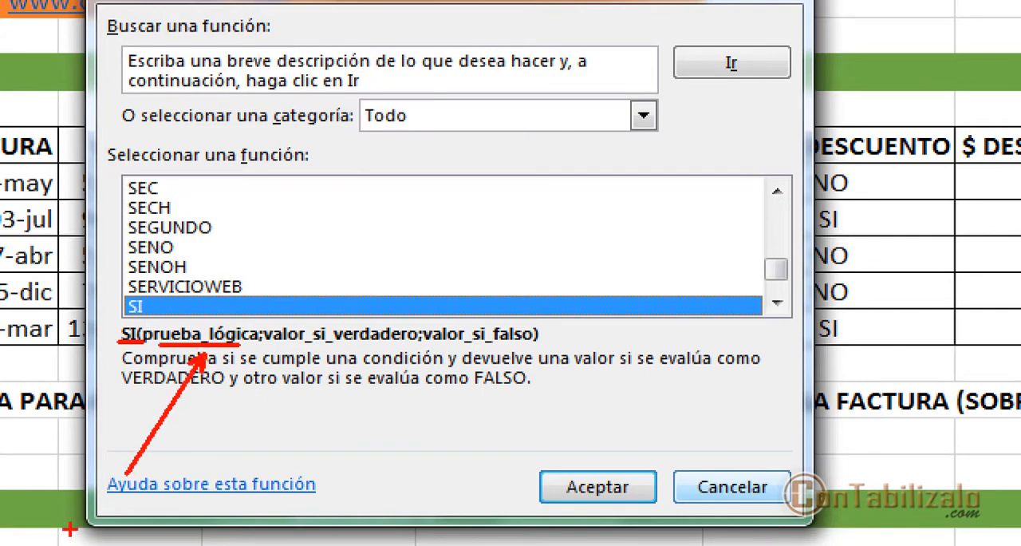
pyautogui.write('verdadero')
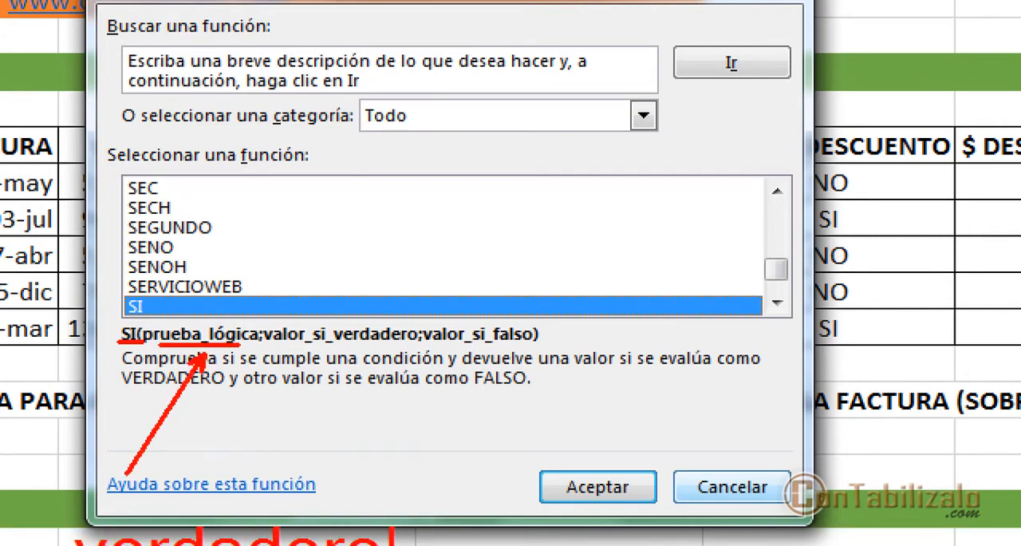
pyautogui.press('Escape')
pyautogui.moveTo(222, 372); pyautogui.dragTo(391, 445)
pyautogui.write('t')
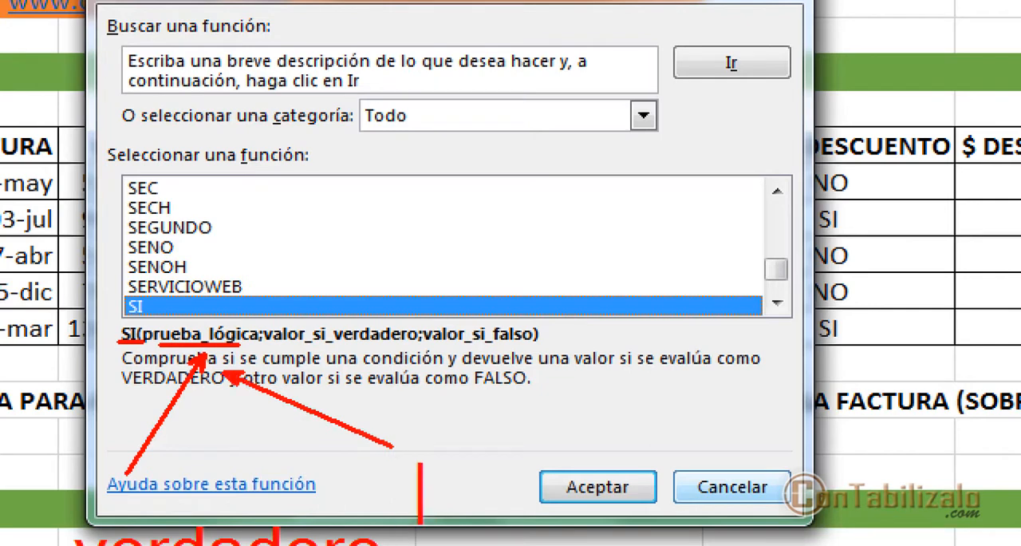
pyautogui.write('falso')
pyautogui.press('Escape')
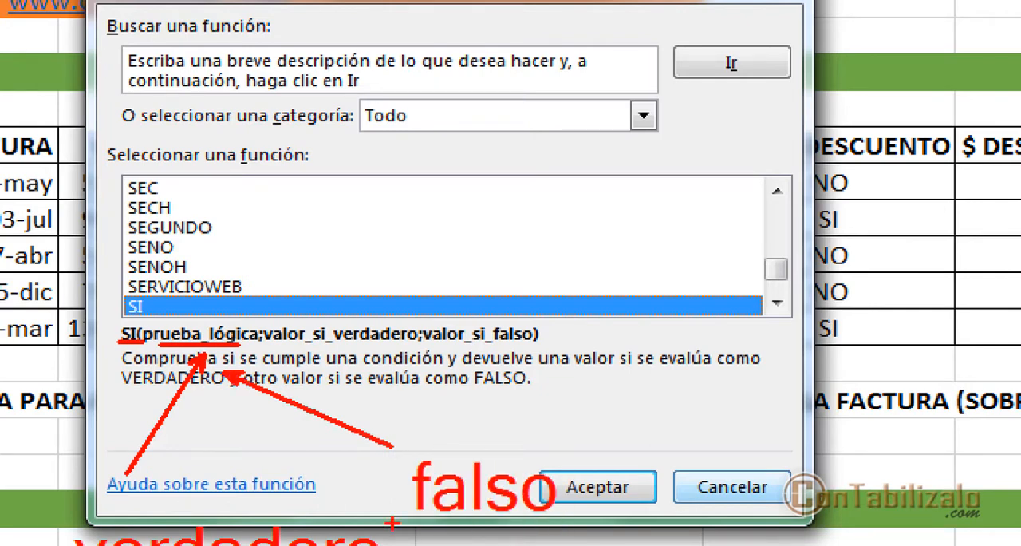
pyautogui.moveTo(253, 527)
pyautogui.mouseDown()
pyautogui.moveTo(329, 343)
pyautogui.moveTo(316, 345)
pyautogui.moveTo(415, 344)
pyautogui.mouseUp()
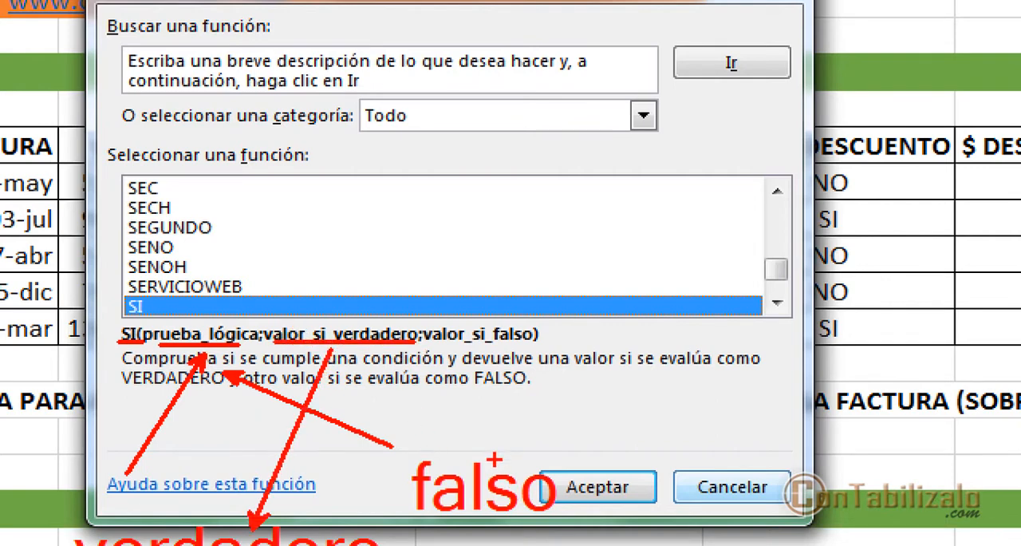
pyautogui.moveTo(492, 463)
pyautogui.mouseDown()
pyautogui.moveTo(494, 341)
pyautogui.moveTo(457, 348)
pyautogui.moveTo(510, 344)
pyautogui.mouseUp()
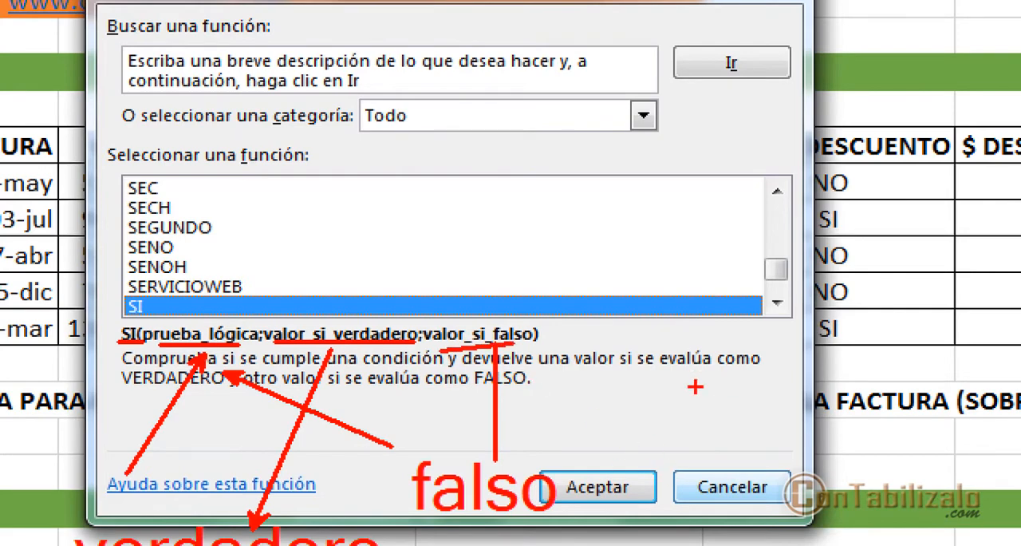
# Step: Close the Insert Function dialog without inserting the SI function
pyautogui.press('Escape')
pyautogui.click(586, 433)
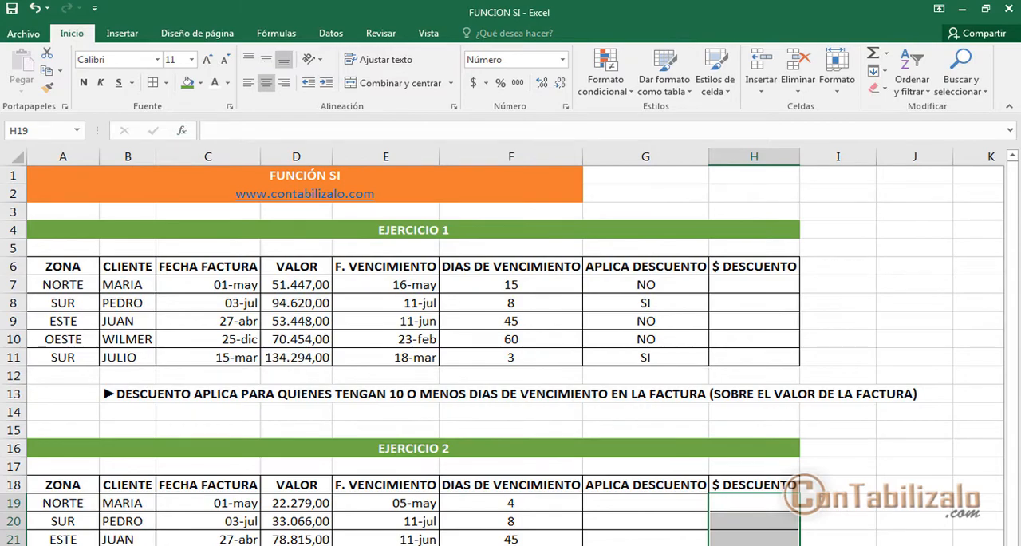
pyautogui.hotkey('ctrl', '2')
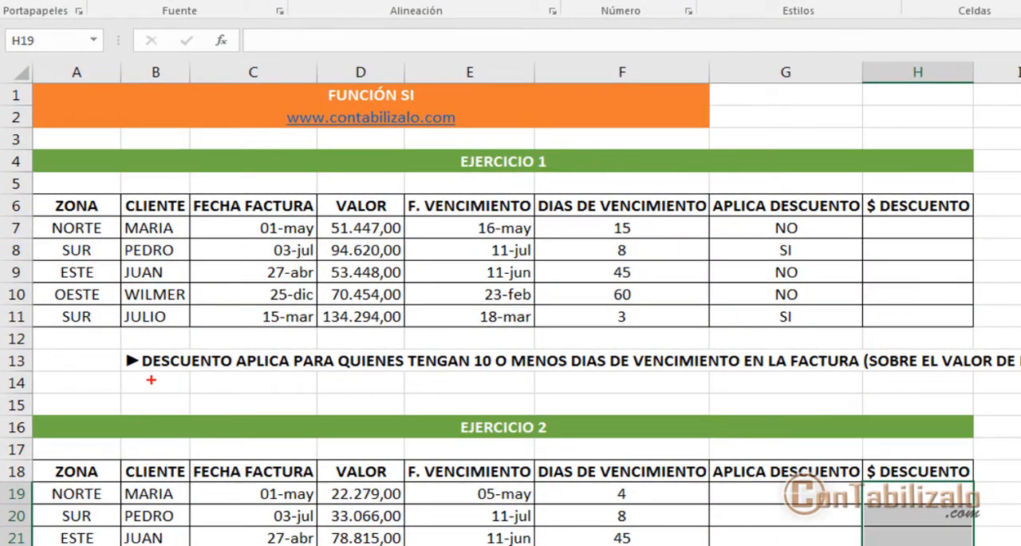
pyautogui.moveTo(169, 381)
pyautogui.mouseDown()
pyautogui.moveTo(223, 371)
pyautogui.moveTo(452, 378)
pyautogui.mouseUp()
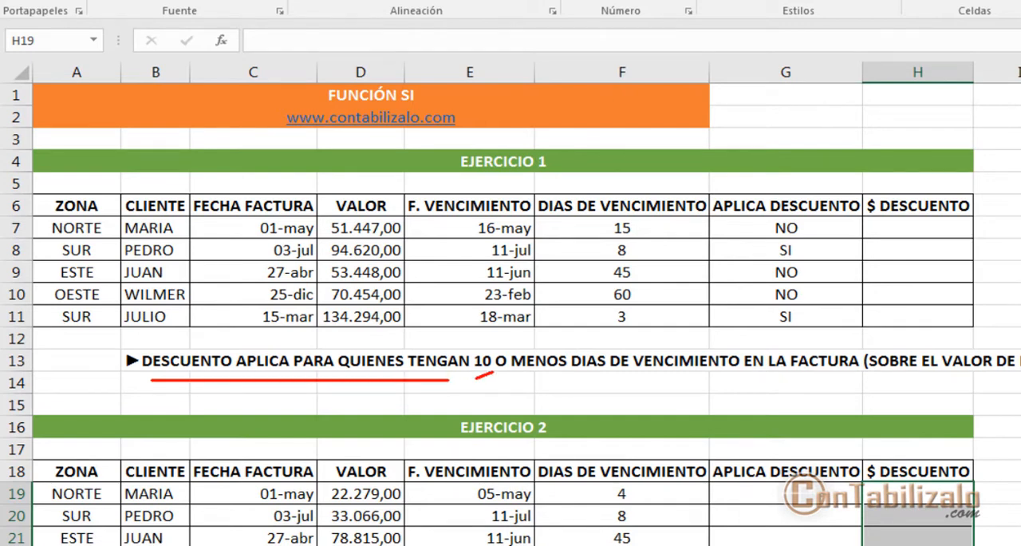
pyautogui.moveTo(592, 376); pyautogui.dragTo(859, 380)
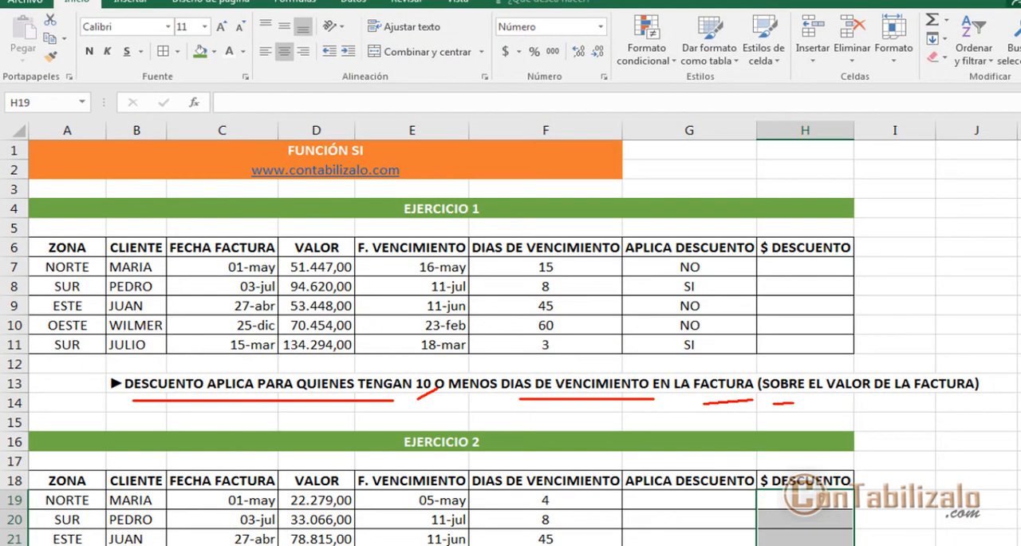
pyautogui.moveTo(794, 403); pyautogui.dragTo(979, 403)
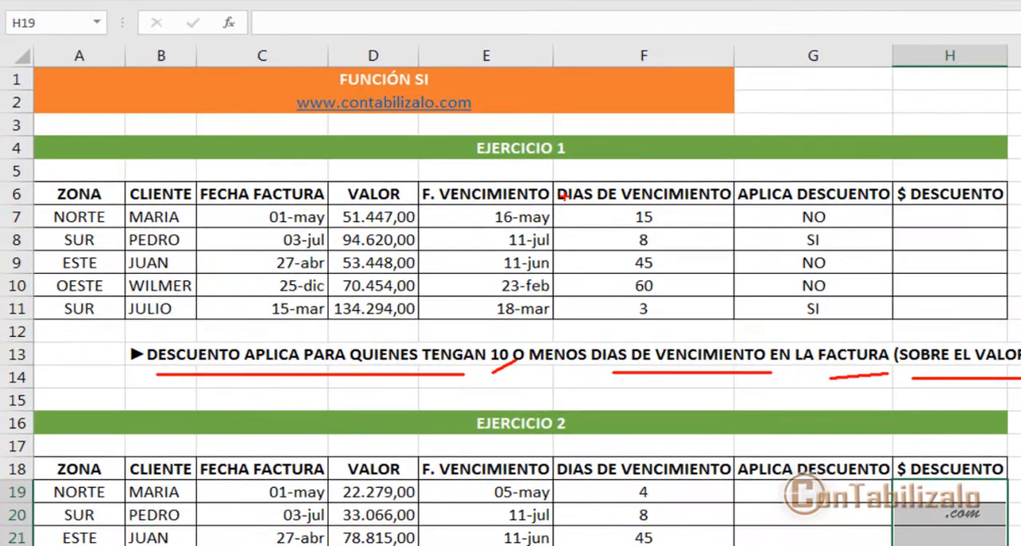
pyautogui.moveTo(472, 240); pyautogui.dragTo(489, 250)
pyautogui.moveTo(576, 196)
pyautogui.mouseDown()
pyautogui.moveTo(725, 330)
pyautogui.moveTo(744, 413)
pyautogui.mouseUp()
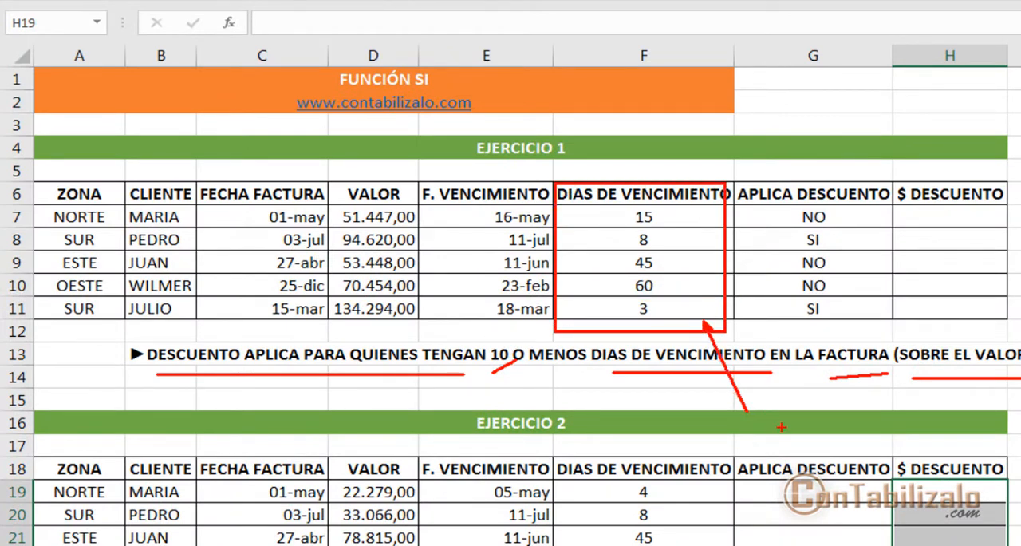
pyautogui.write('10')
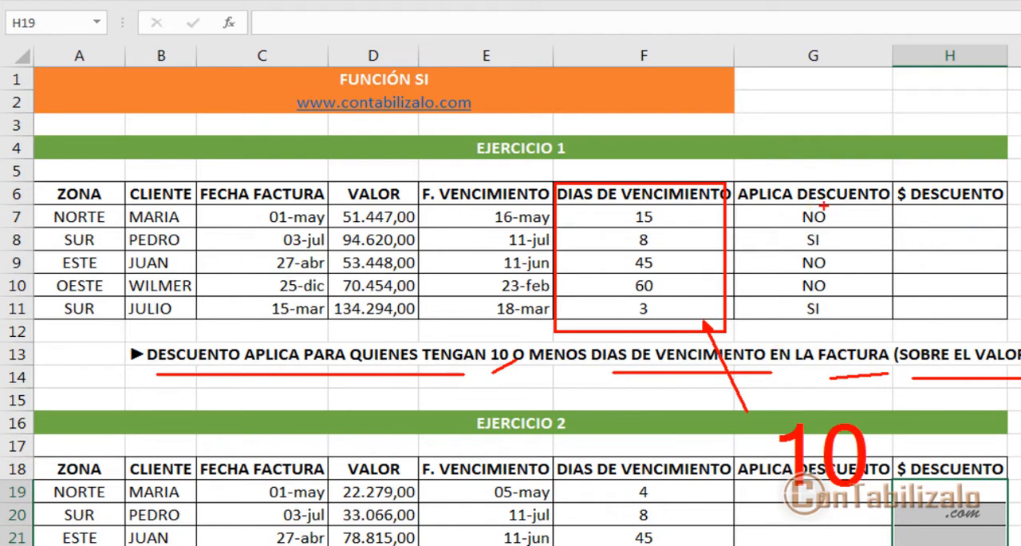
pyautogui.moveTo(890, 196)
pyautogui.mouseDown()
pyautogui.moveTo(909, 213)
pyautogui.moveTo(1020, 228)
pyautogui.mouseUp()
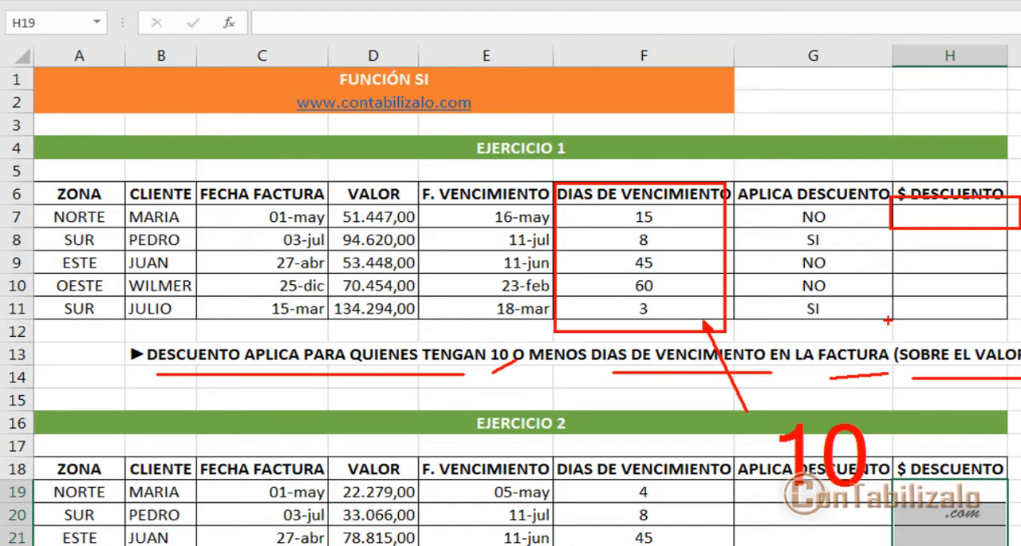
pyautogui.press('Escape')
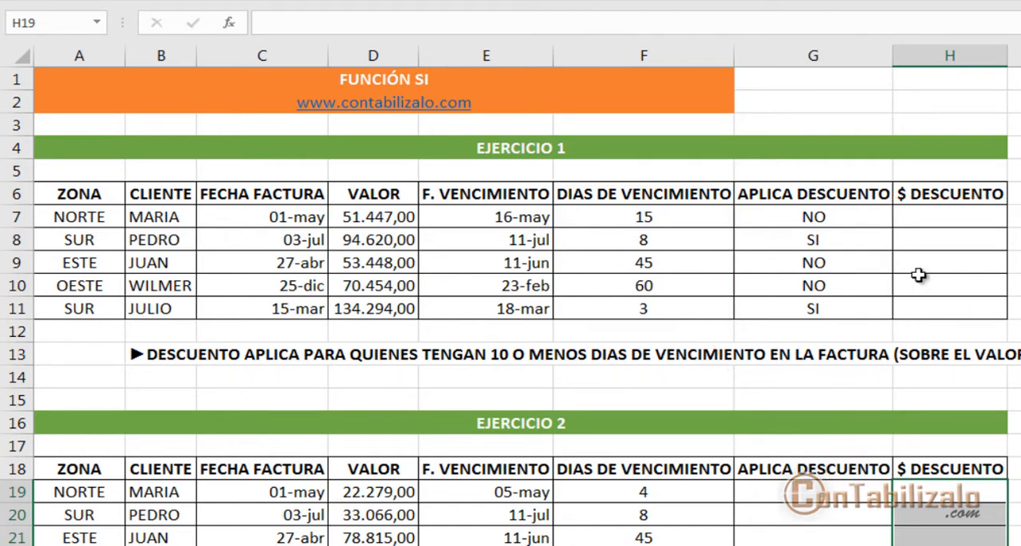
# Step: Clear the APLICA DESCUENTO entries in G7:G11 of EJERCICIO 1 and select cell G7
pyautogui.moveTo(850, 218); pyautogui.dragTo(853, 308)
pyautogui.press('Delete')
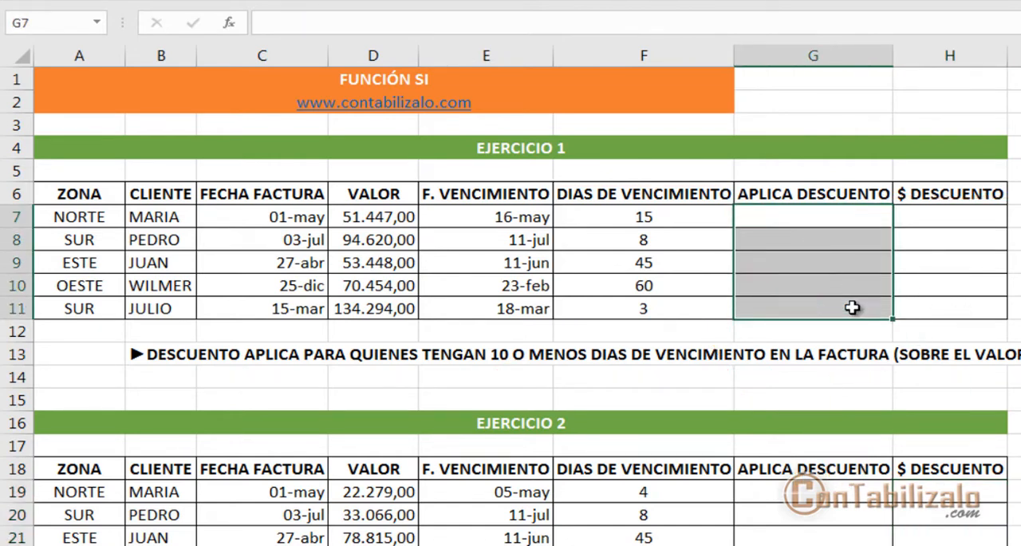
pyautogui.press('Up')
pyautogui.press('Down')
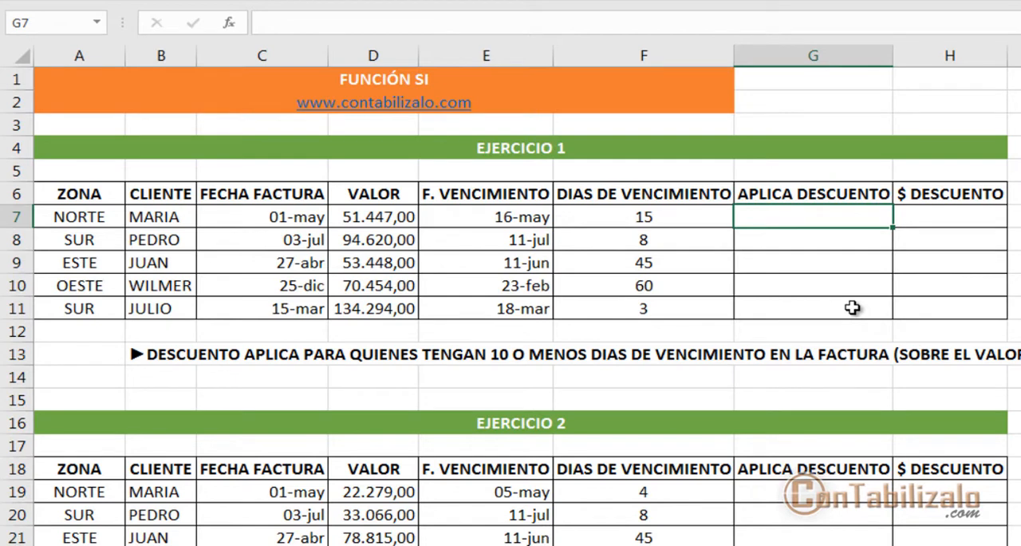
pyautogui.click(806, 234)
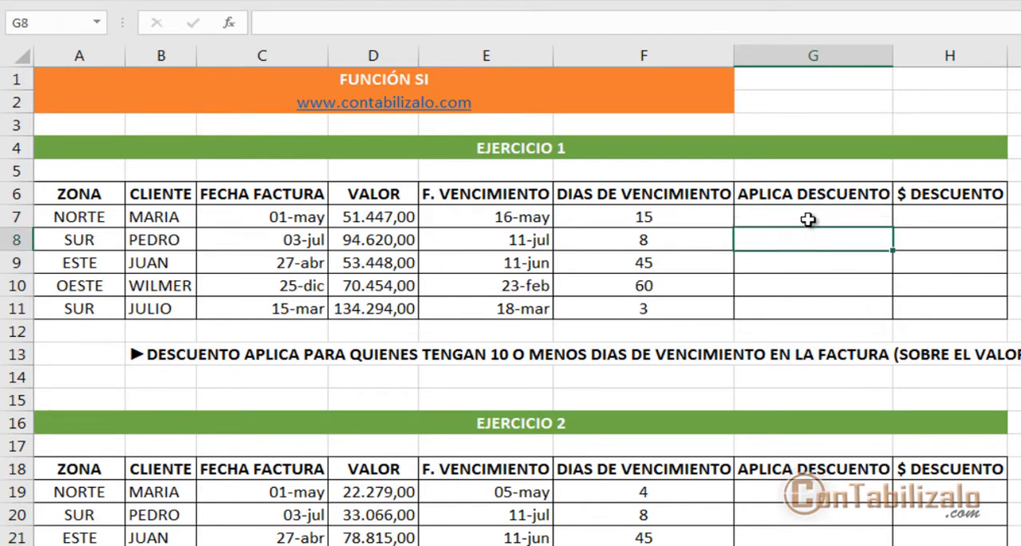
pyautogui.click(810, 220)
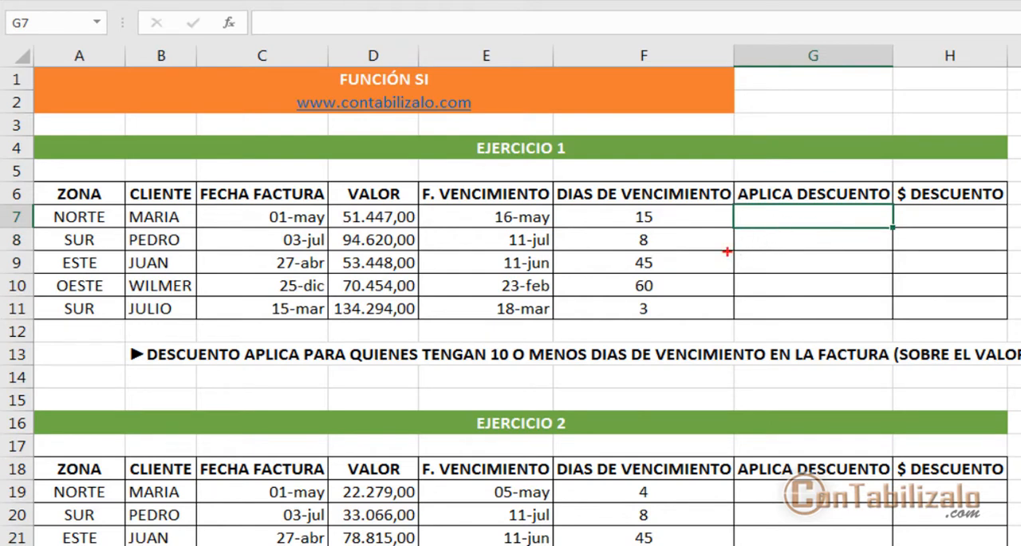
pyautogui.moveTo(198, 9)
pyautogui.mouseDown()
pyautogui.moveTo(267, 46)
pyautogui.moveTo(252, 146)
pyautogui.mouseUp()
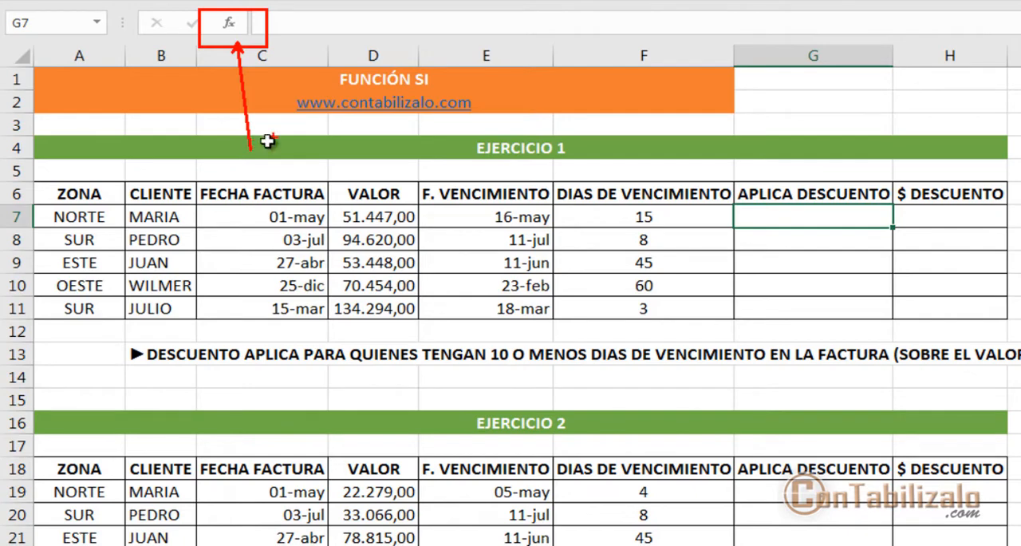
pyautogui.press('Escape')
# Step: Insert the SI function into G7 from the Todo category and move its arguments dialog away from the EJERCICIO 1 discount columns
pyautogui.click(229, 24)
pyautogui.moveTo(391, 92); pyautogui.dragTo(584, 0)
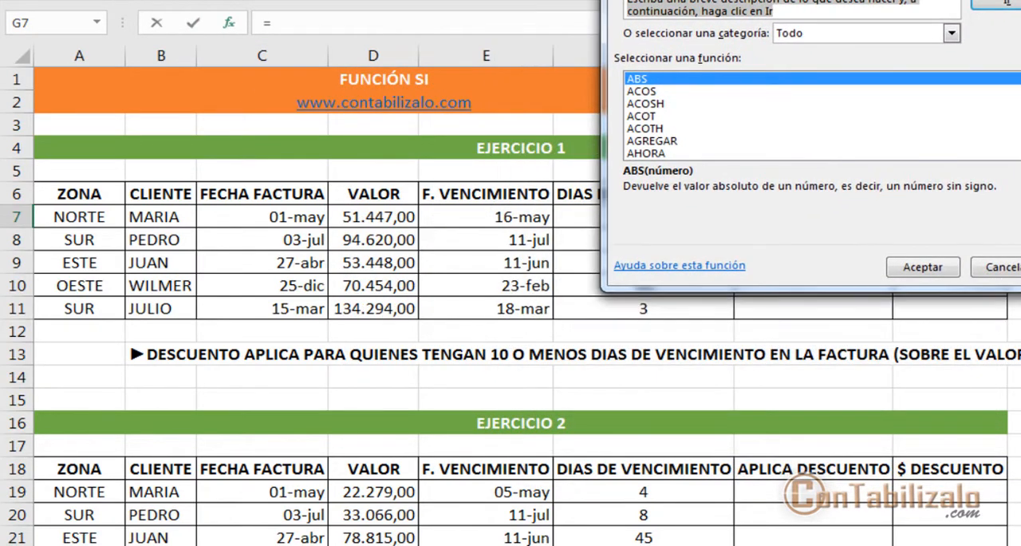
pyautogui.click(590, 122)
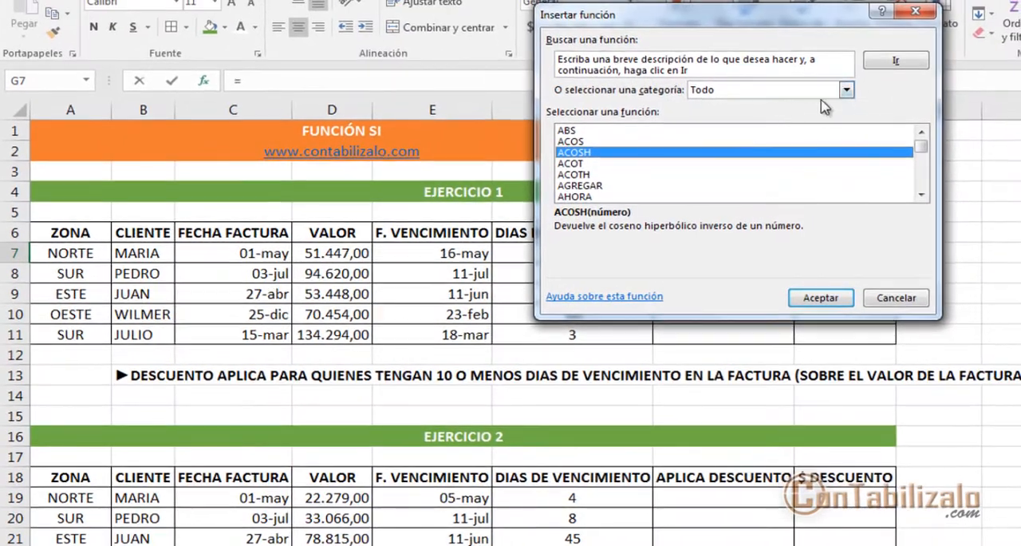
pyautogui.click(846, 89)
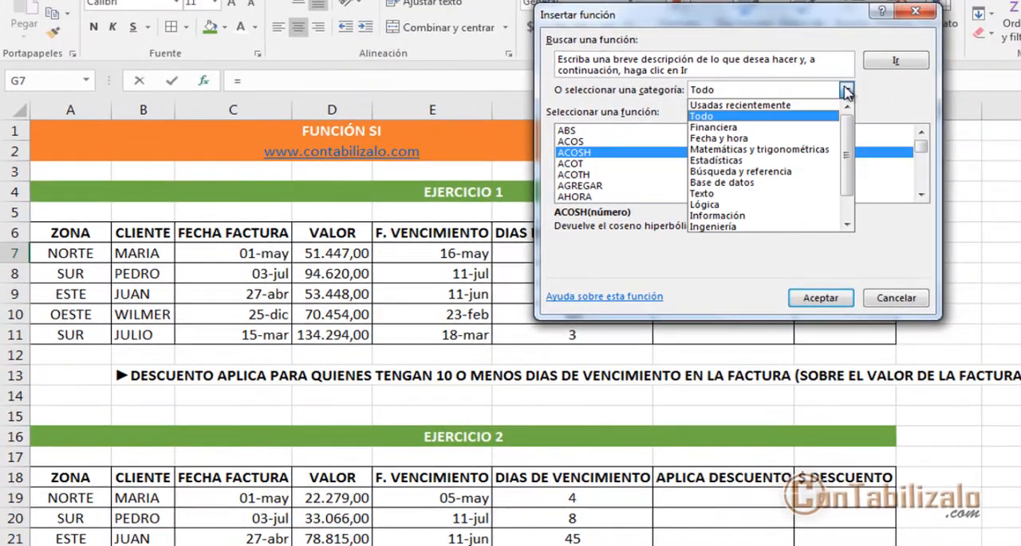
pyautogui.click(718, 118)
pyautogui.click(620, 175)
pyautogui.write('si')
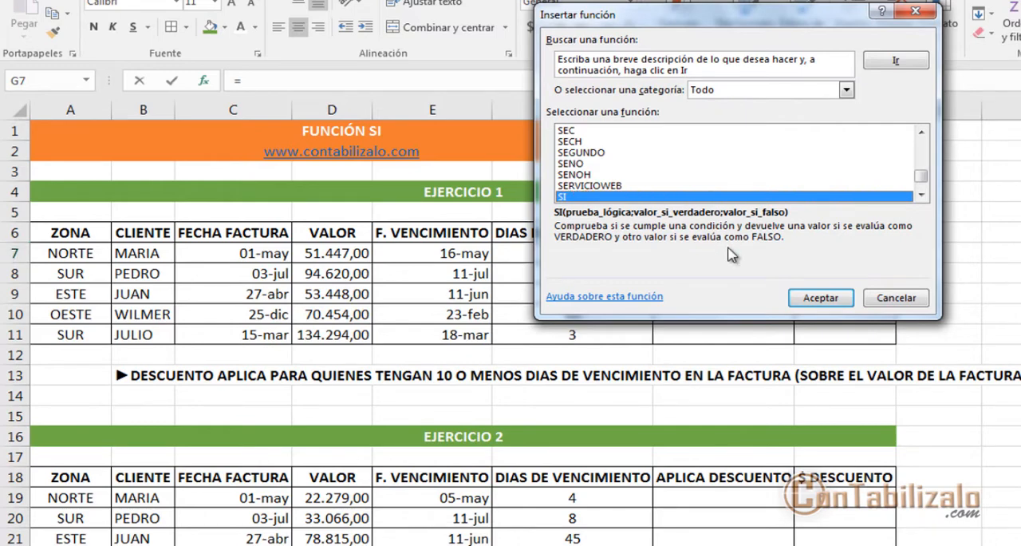
pyautogui.click(818, 298)
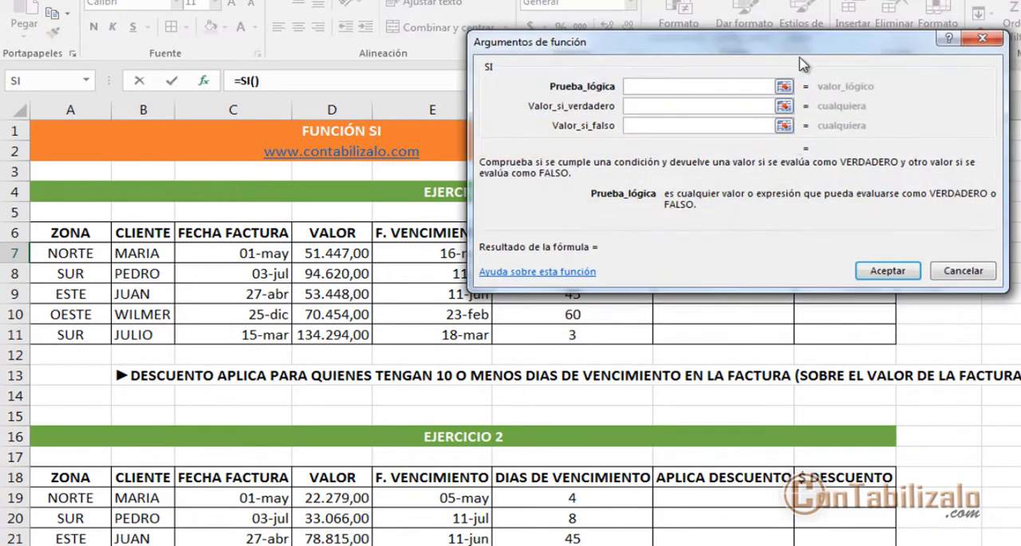
pyautogui.moveTo(806, 62); pyautogui.dragTo(451, 304)
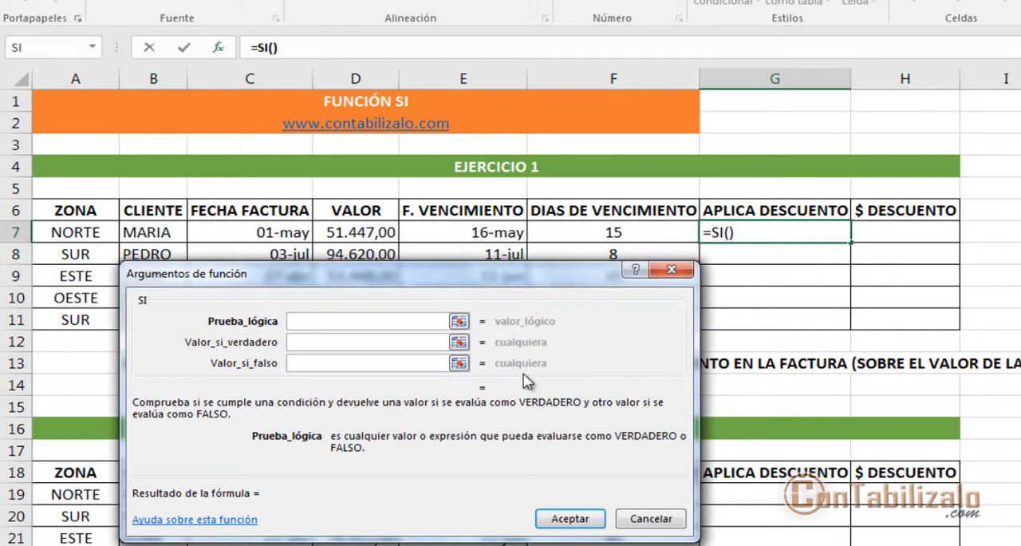
pyautogui.moveTo(268, 308)
pyautogui.mouseDown()
pyautogui.moveTo(335, 331)
pyautogui.moveTo(488, 331)
pyautogui.mouseUp()
pyautogui.moveTo(508, 316)
pyautogui.mouseDown()
pyautogui.moveTo(588, 269)
pyautogui.moveTo(636, 327)
pyautogui.mouseUp()
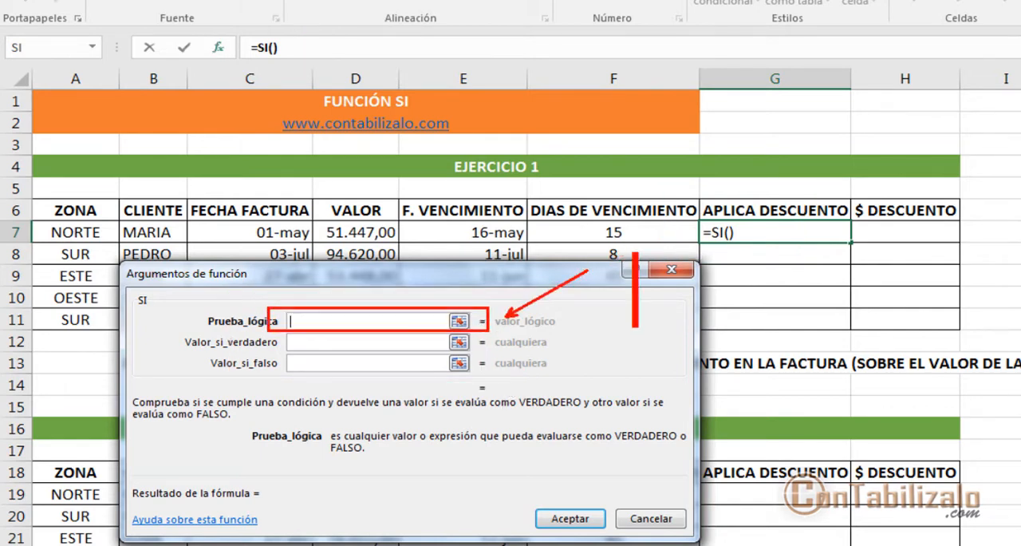
pyautogui.write('V')
pyautogui.press('Escape')
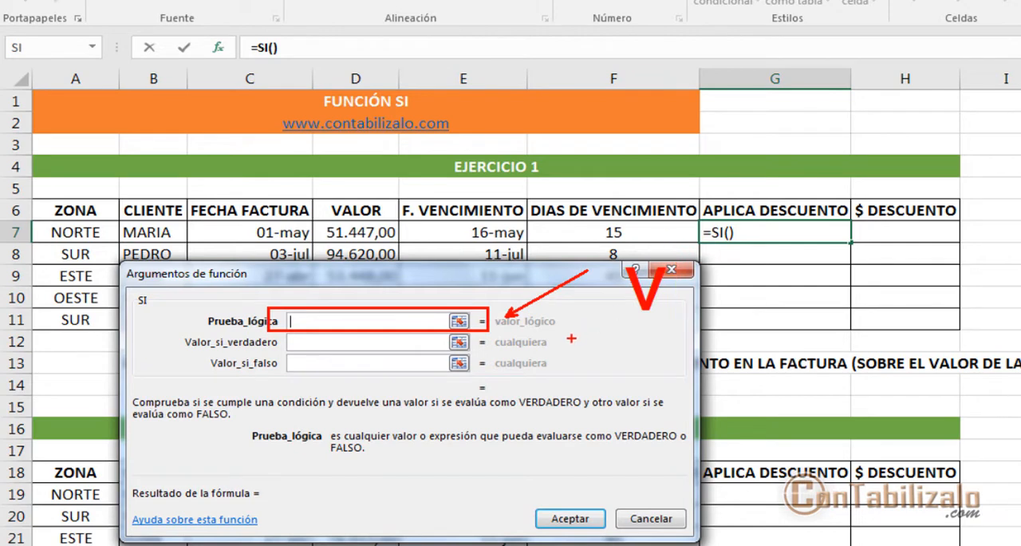
pyautogui.moveTo(540, 327); pyautogui.dragTo(636, 367)
pyautogui.write('tf')
pyautogui.press('Escape')
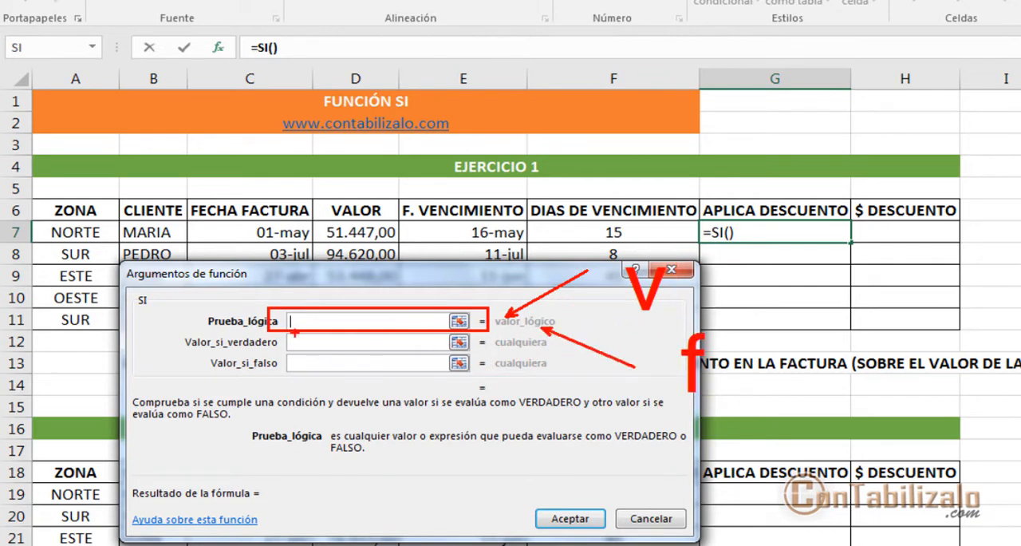
pyautogui.moveTo(271, 332)
pyautogui.mouseDown()
pyautogui.moveTo(380, 359)
pyautogui.moveTo(460, 359)
pyautogui.mouseUp()
pyautogui.moveTo(450, 310); pyautogui.dragTo(474, 252)
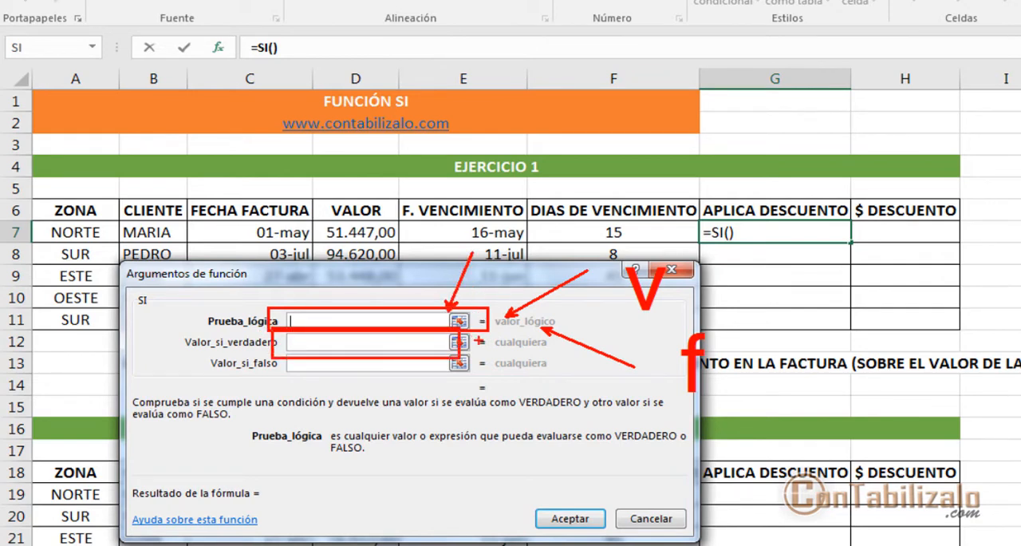
pyautogui.moveTo(479, 340); pyautogui.dragTo(653, 306)
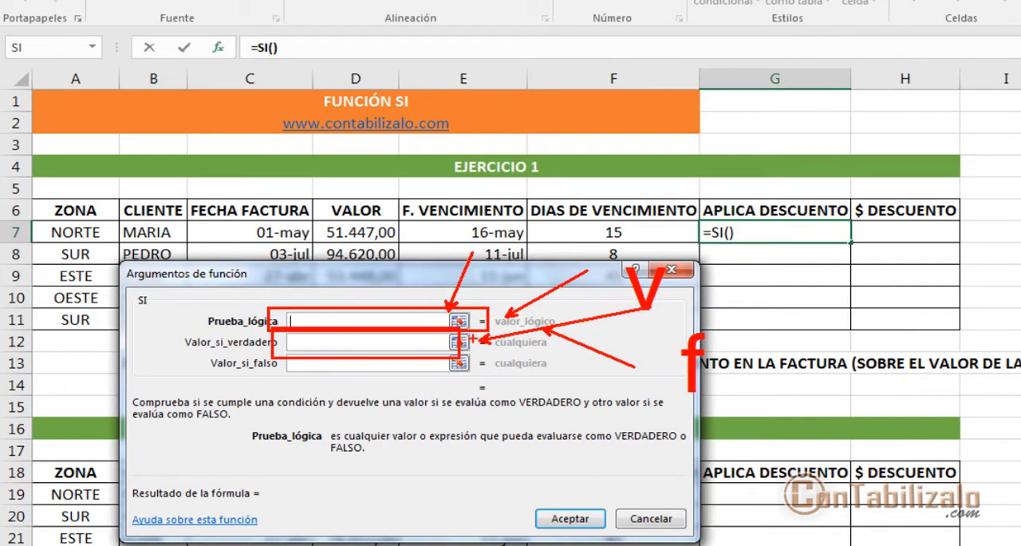
pyautogui.moveTo(469, 345); pyautogui.dragTo(543, 367)
pyautogui.moveTo(419, 367)
pyautogui.mouseDown()
pyautogui.moveTo(457, 451)
pyautogui.moveTo(651, 398)
pyautogui.mouseUp()
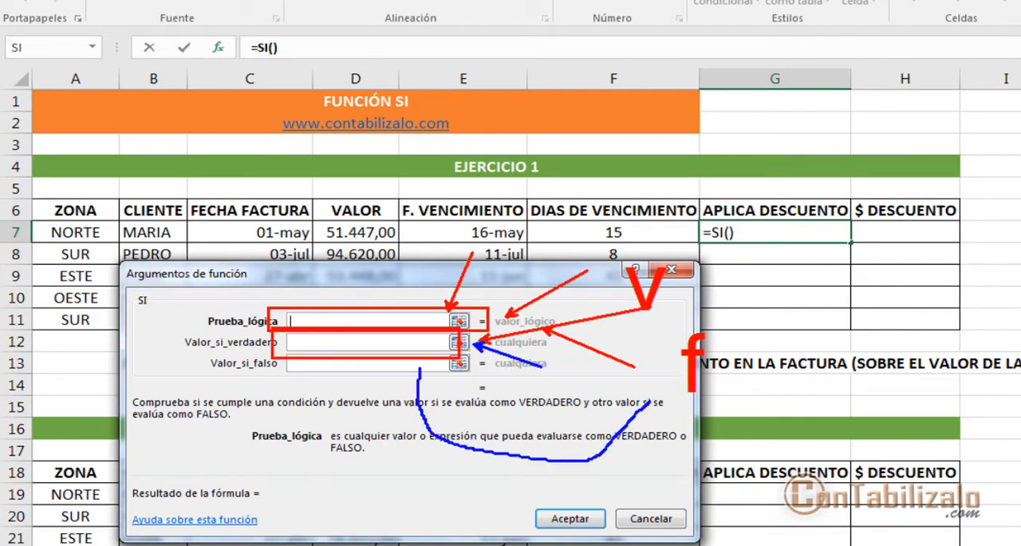
pyautogui.press('Escape')
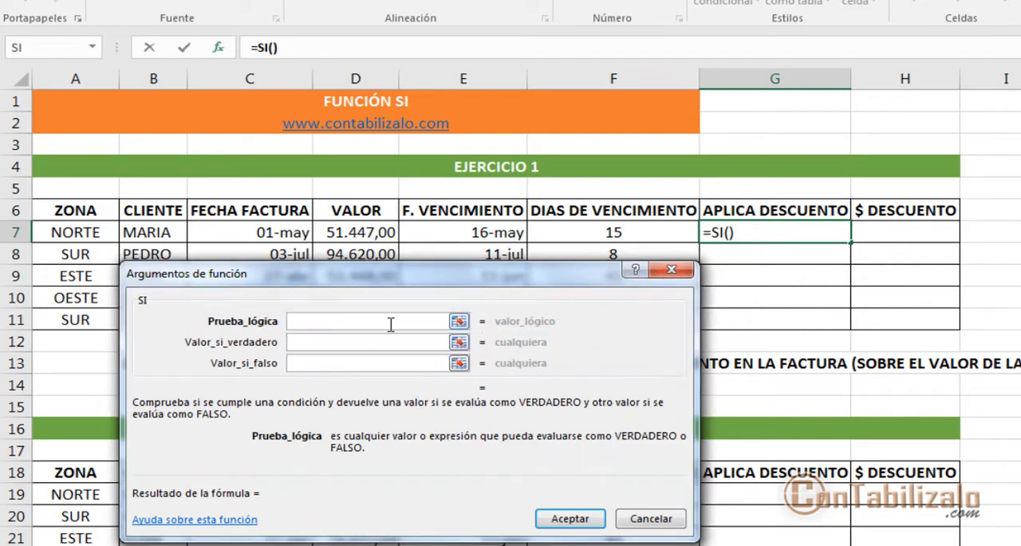
# Step: Set the SI function's Prueba_lógica for G7 to F7<=10, keeping the arguments dialog clear of the EJERCICIO 1 due-days data
pyautogui.moveTo(566, 284); pyautogui.dragTo(738, 329)
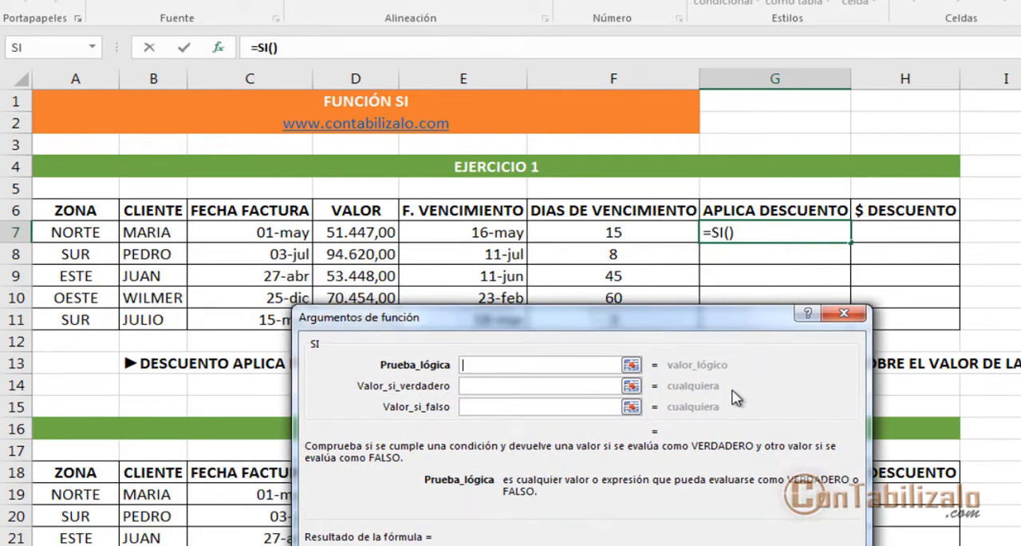
pyautogui.click(600, 236)
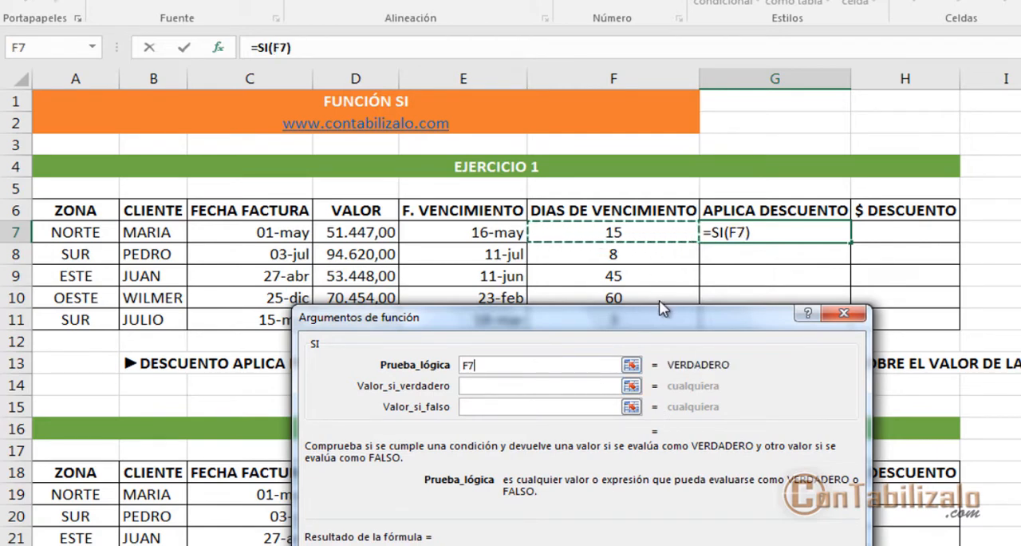
pyautogui.write('<')
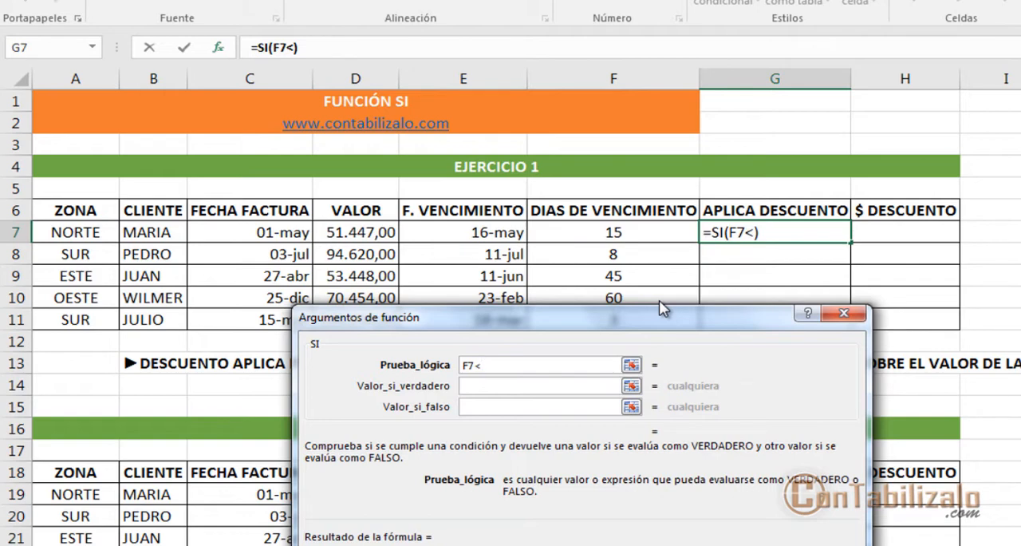
pyautogui.write('=10')
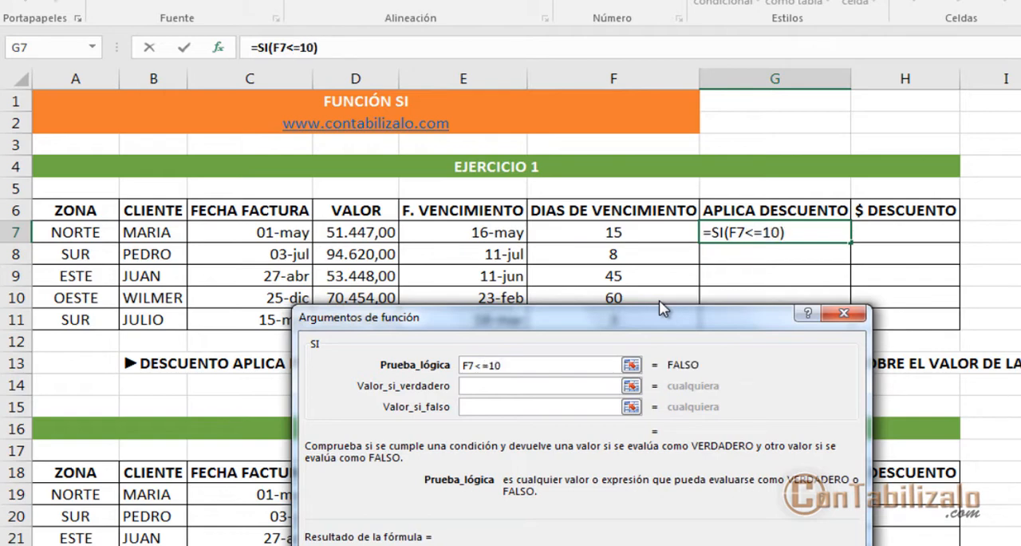
# Step: Set Valor_si_verdadero of the G7 function to the uppercase text "SI"
pyautogui.click(576, 386)
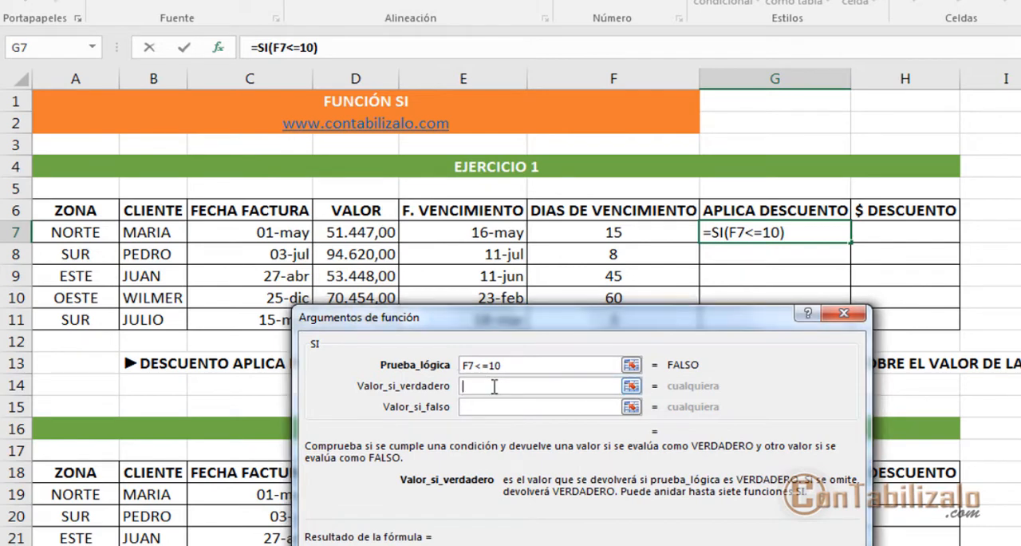
pyautogui.write('si')
pyautogui.press('Tab')
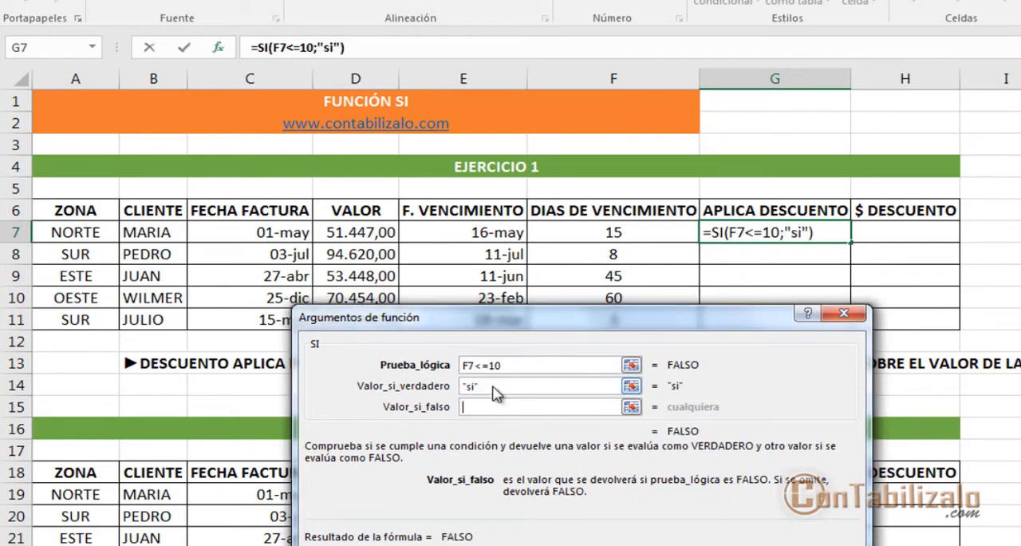
pyautogui.hotkey('shift', 'Tab')
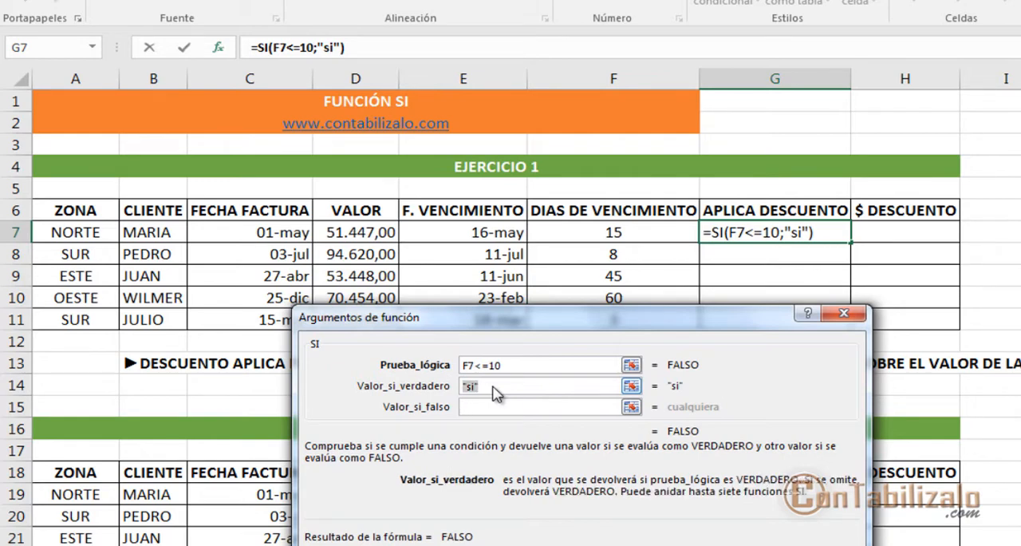
pyautogui.write('si')
pyautogui.press('Tab')
pyautogui.hotkey('shift', 'Tab')
pyautogui.write('SI')
pyautogui.press('Tab')
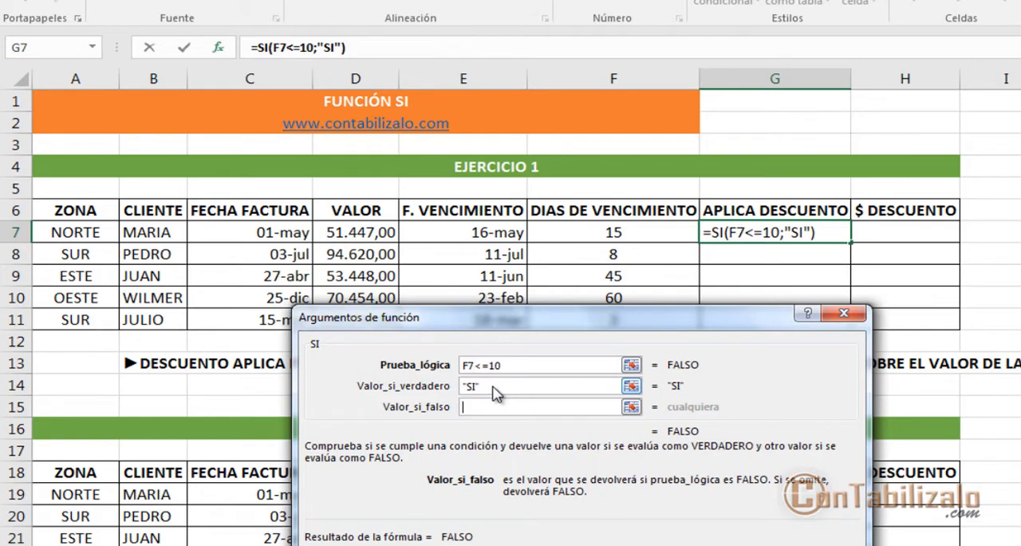
pyautogui.moveTo(380, 418); pyautogui.dragTo(447, 416)
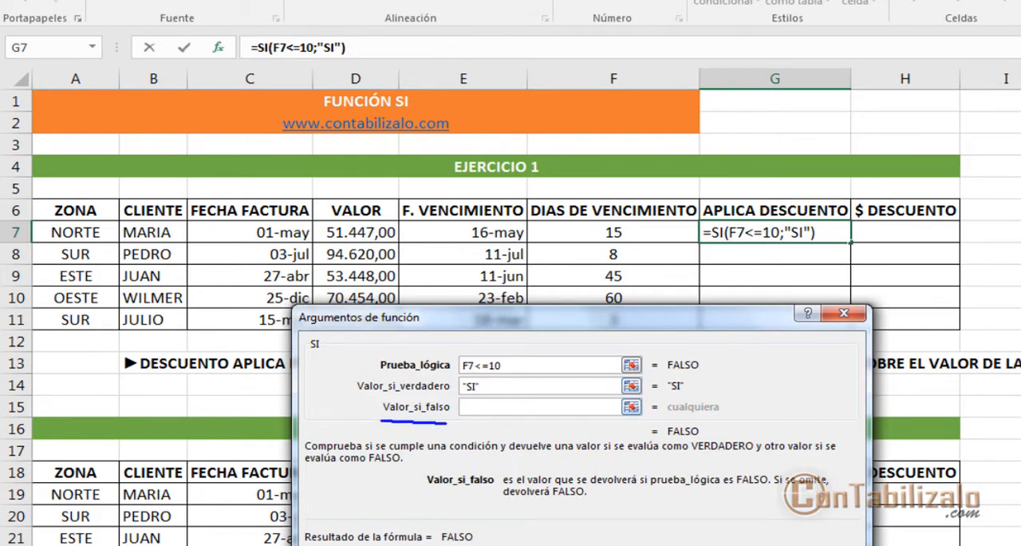
pyautogui.moveTo(451, 350); pyautogui.dragTo(523, 378)
pyautogui.moveTo(520, 345); pyautogui.dragTo(558, 252)
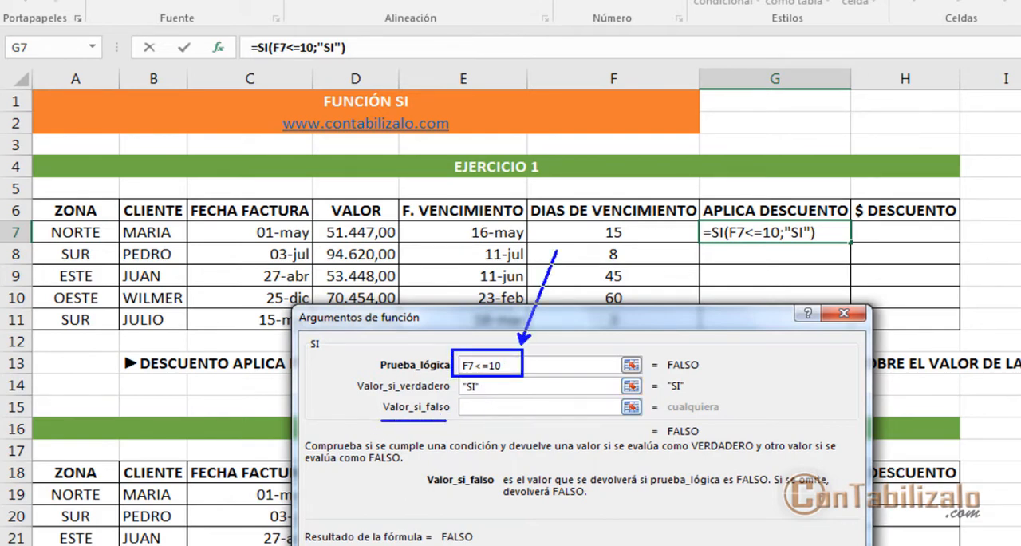
pyautogui.write('tFA')
pyautogui.write('LSO')
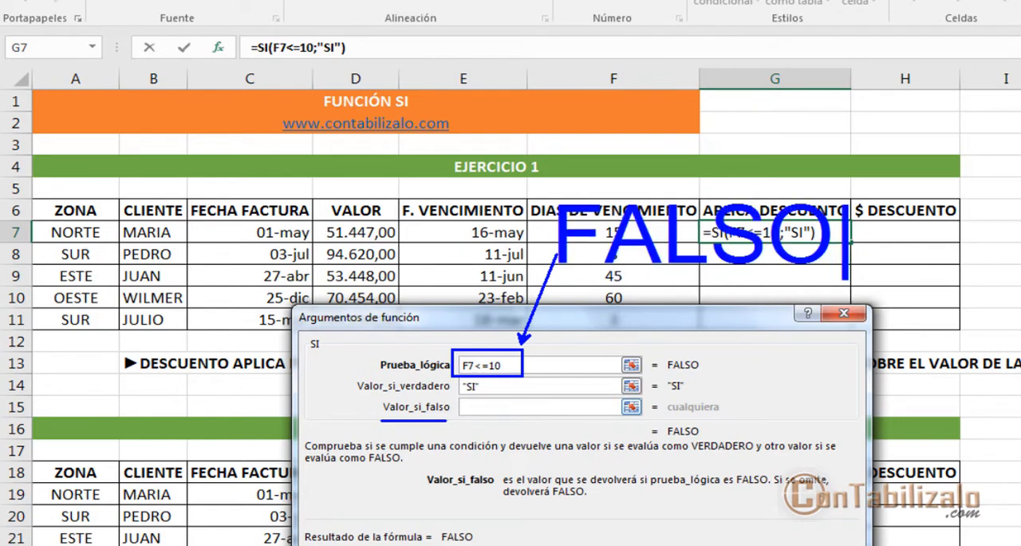
pyautogui.moveTo(765, 260)
pyautogui.mouseDown()
pyautogui.moveTo(789, 347)
pyautogui.moveTo(560, 432)
pyautogui.mouseUp()
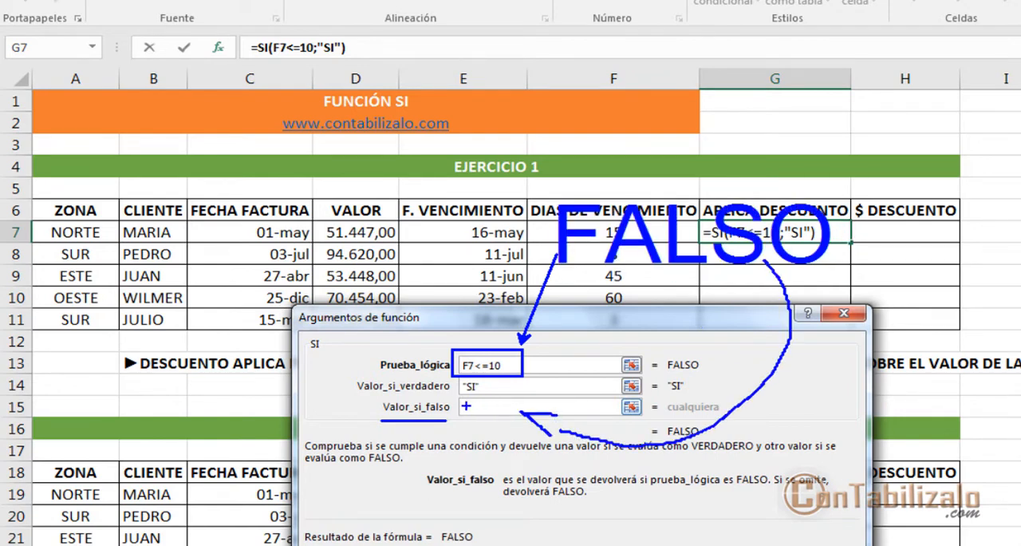
pyautogui.moveTo(461, 406)
pyautogui.mouseDown()
pyautogui.moveTo(383, 407)
pyautogui.moveTo(452, 407)
pyautogui.mouseUp()
pyautogui.press('Escape')
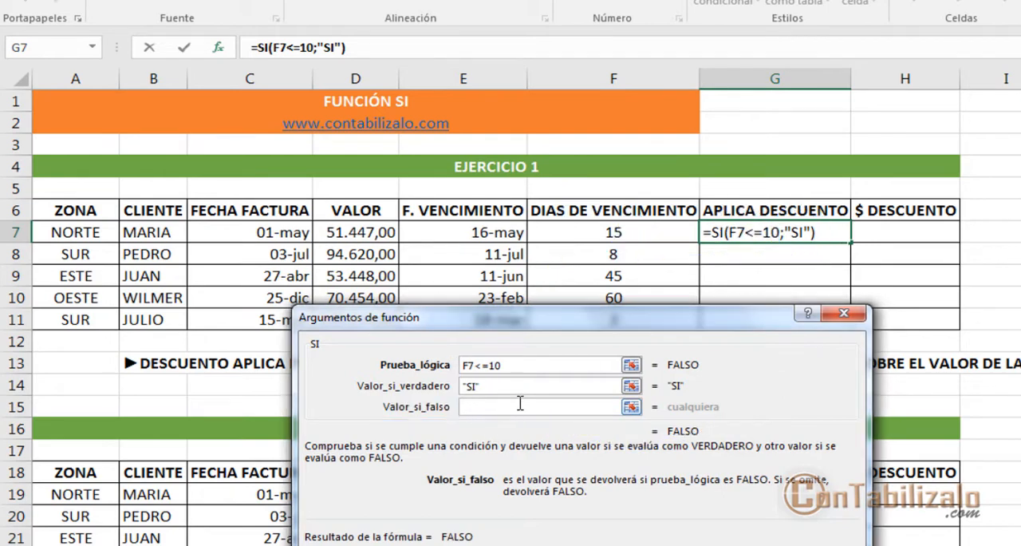
# Step: Set Valor_si_falso to "NO", accept the function in G7, and fill the formula down through G11
pyautogui.write('NO')
pyautogui.press('Tab')
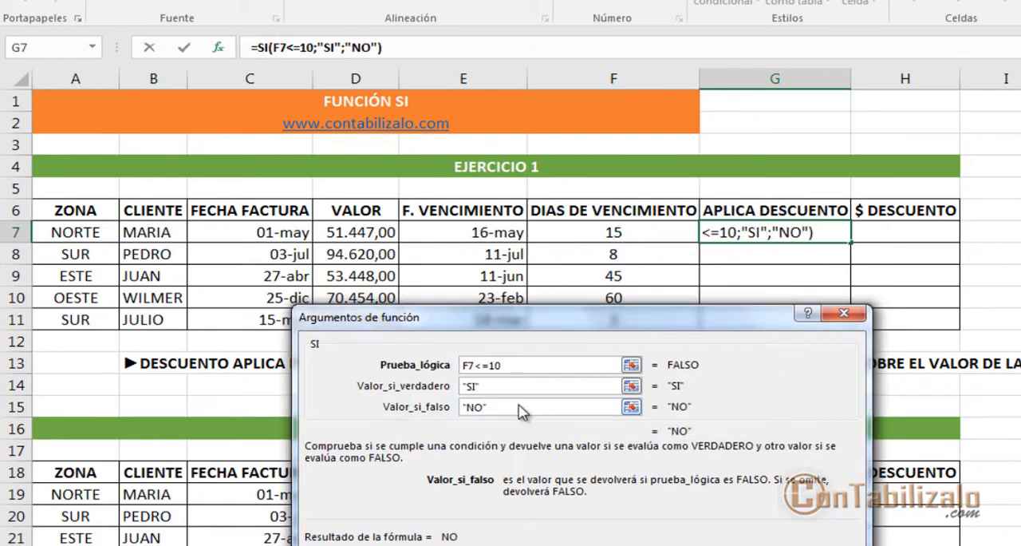
pyautogui.moveTo(630, 315); pyautogui.dragTo(524, 63)
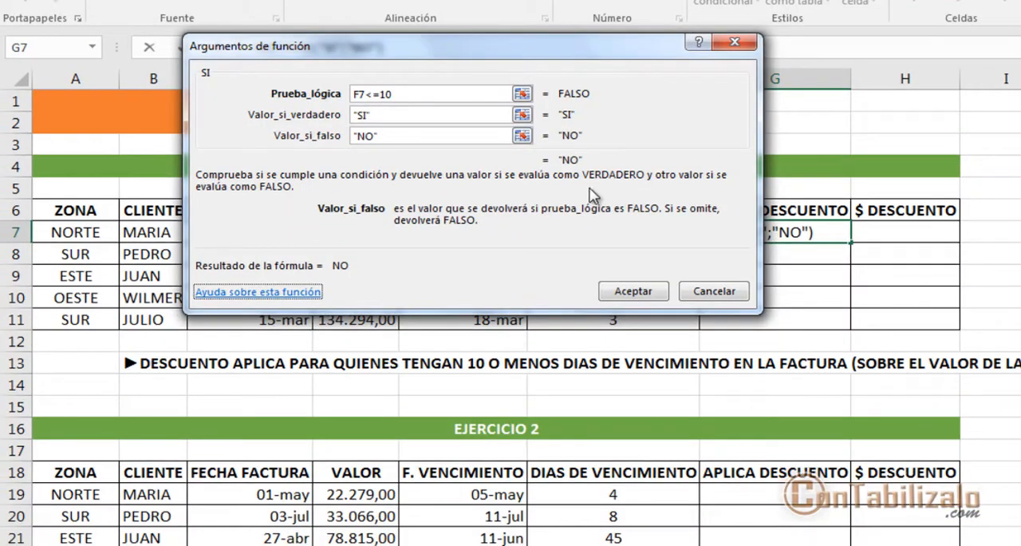
pyautogui.moveTo(632, 49); pyautogui.dragTo(683, 29)
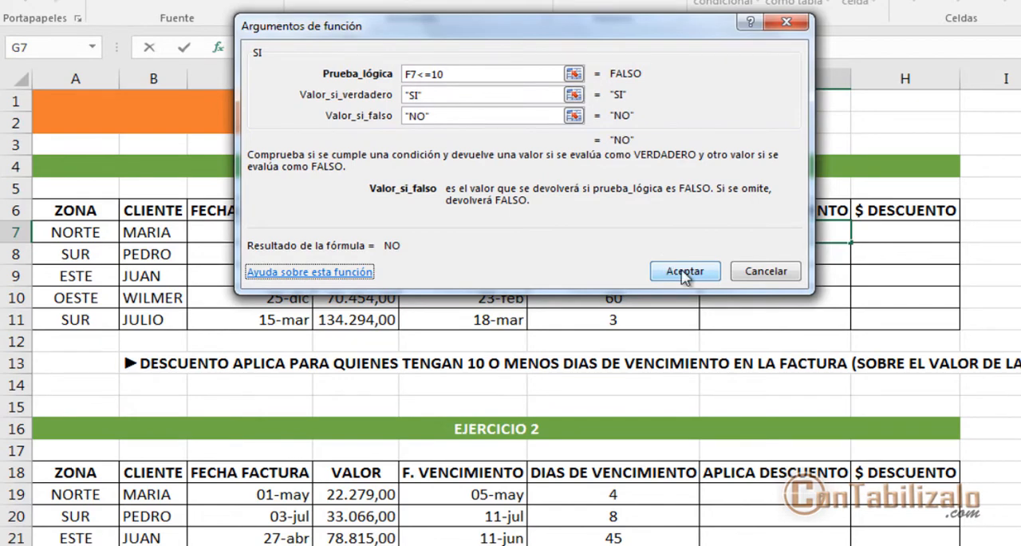
pyautogui.moveTo(659, 33); pyautogui.dragTo(542, 70)
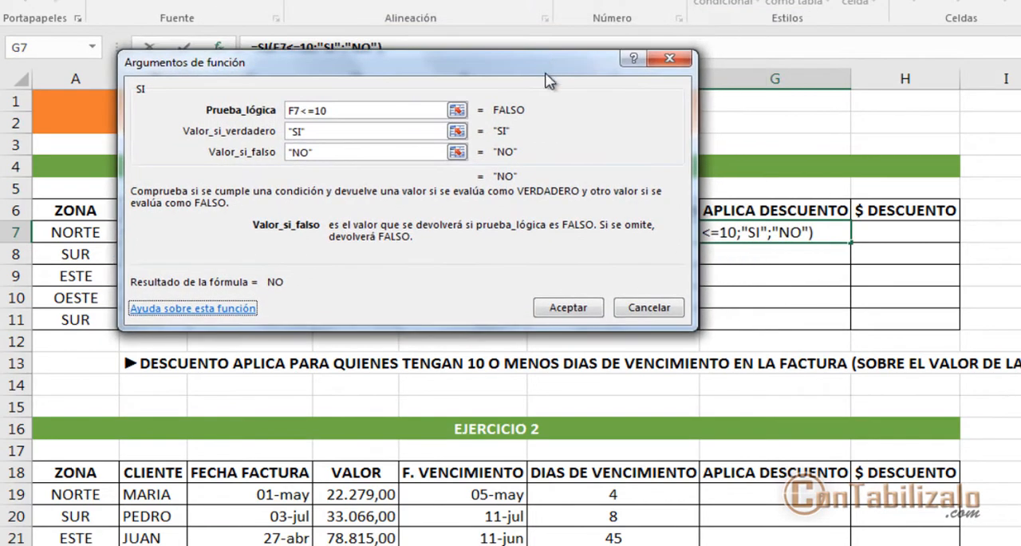
pyautogui.click(570, 308)
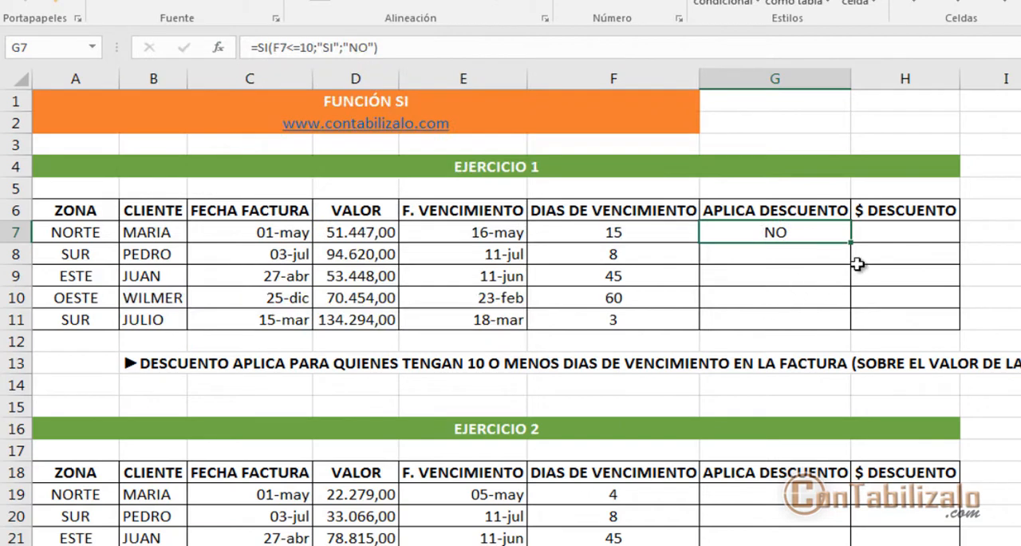
pyautogui.moveTo(851, 241); pyautogui.dragTo(852, 329)
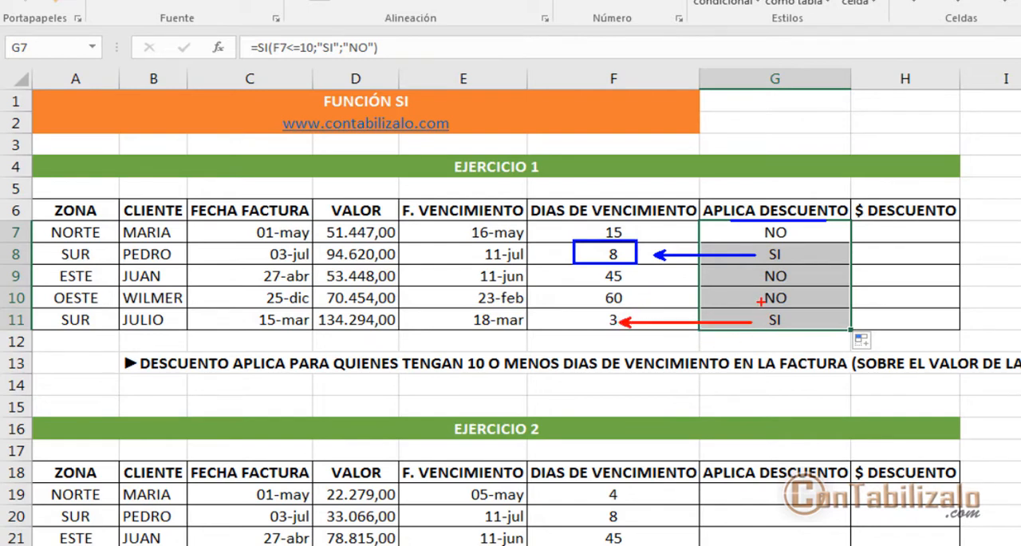
# Step: Insert the SI function into H7 under $ DESCUENTO and move its arguments dialog off the EJERCICIO 1 rows
pyautogui.click(911, 237)
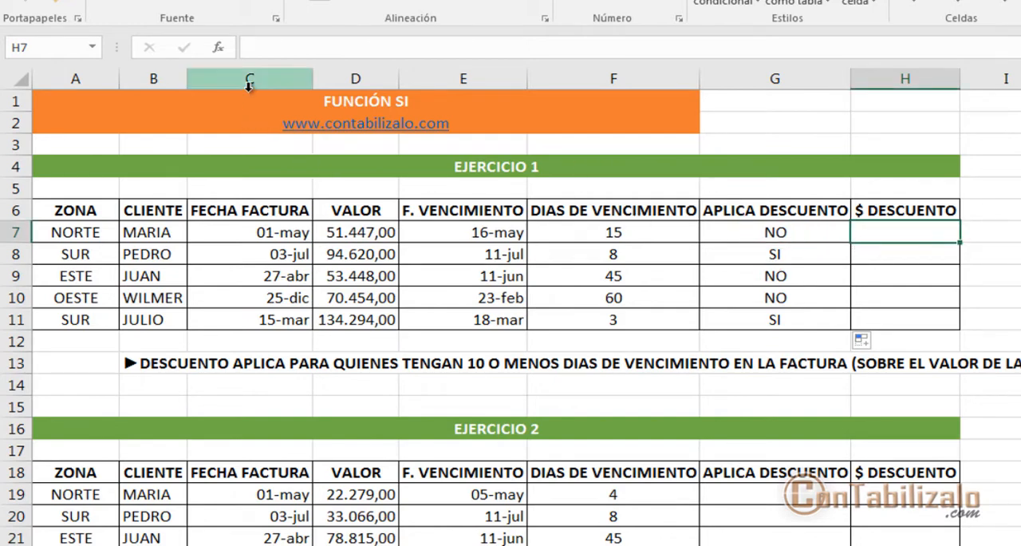
pyautogui.click(220, 48)
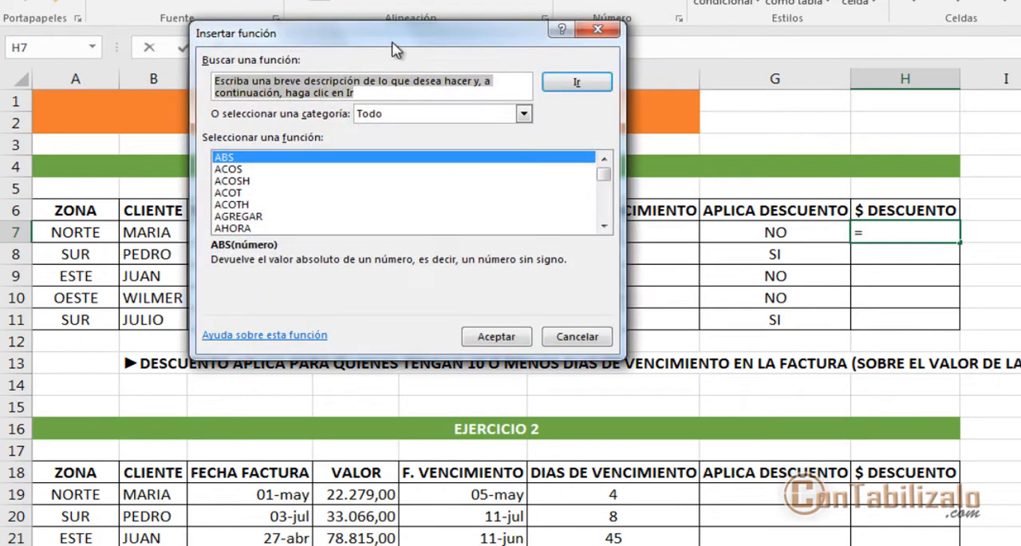
pyautogui.moveTo(391, 42); pyautogui.dragTo(629, 101)
pyautogui.click(510, 227)
pyautogui.write('si')
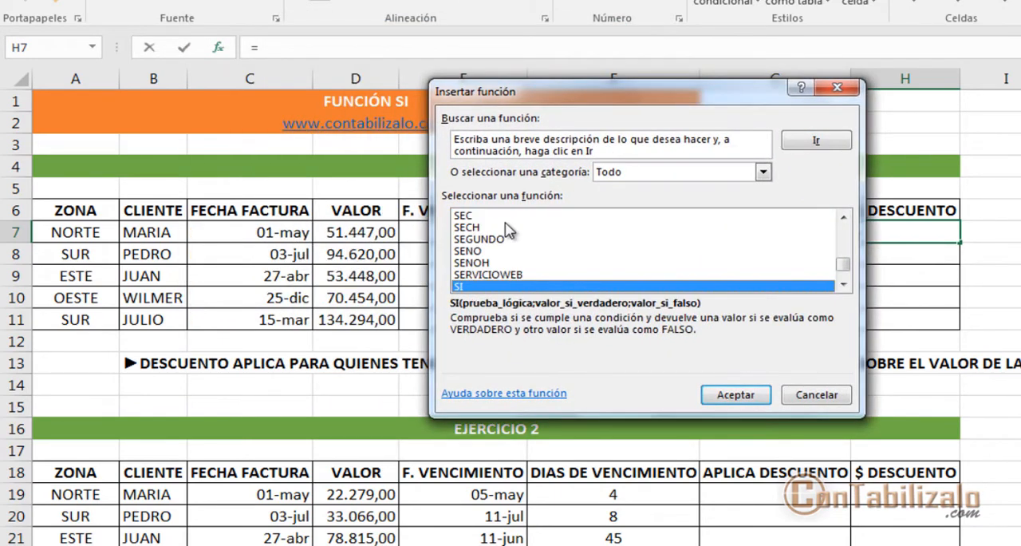
pyautogui.click(735, 394)
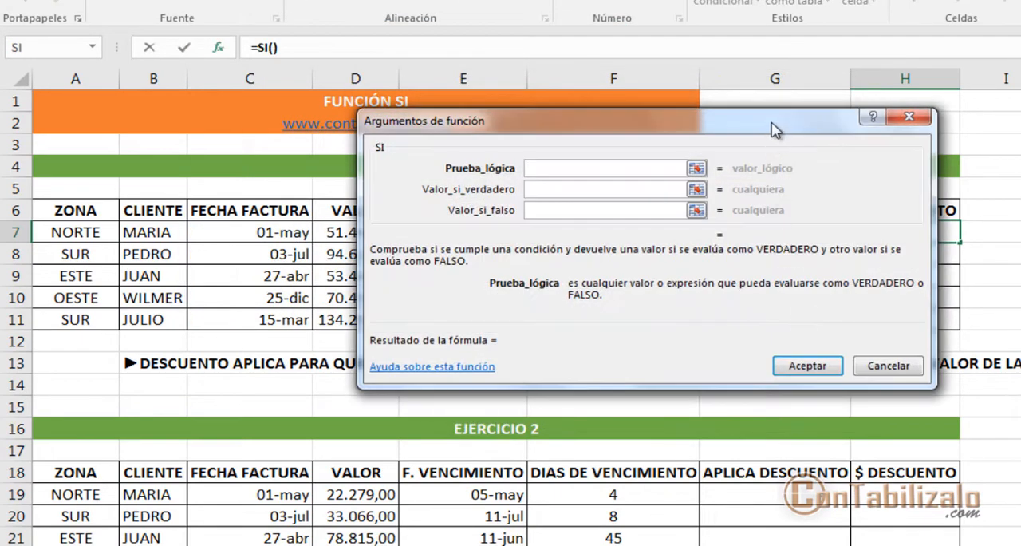
pyautogui.moveTo(773, 124); pyautogui.dragTo(937, 0)
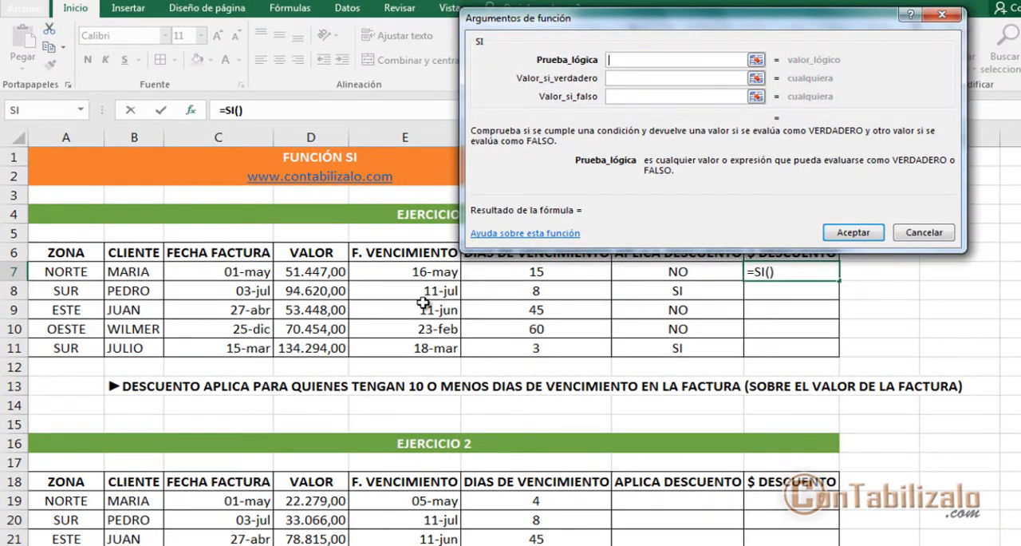
# Step: Set the Prueba_lógica of the H7 function to F7<=10
pyautogui.click(515, 273)
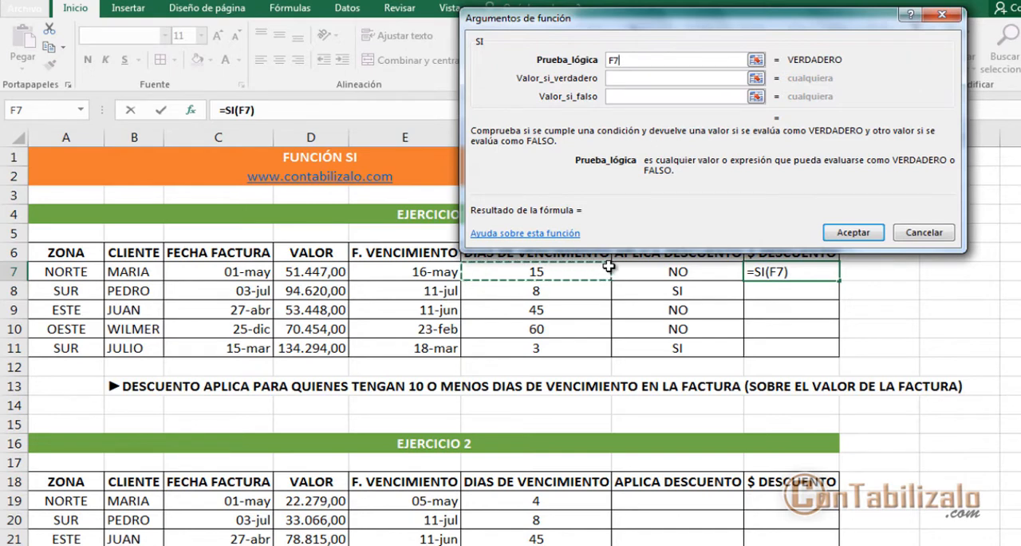
pyautogui.write('<')
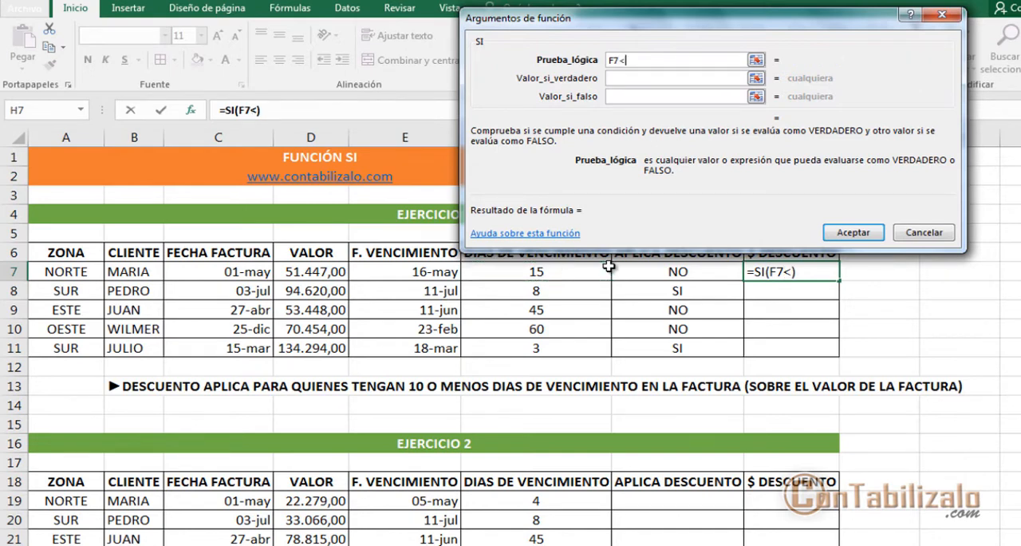
pyautogui.write('=10')
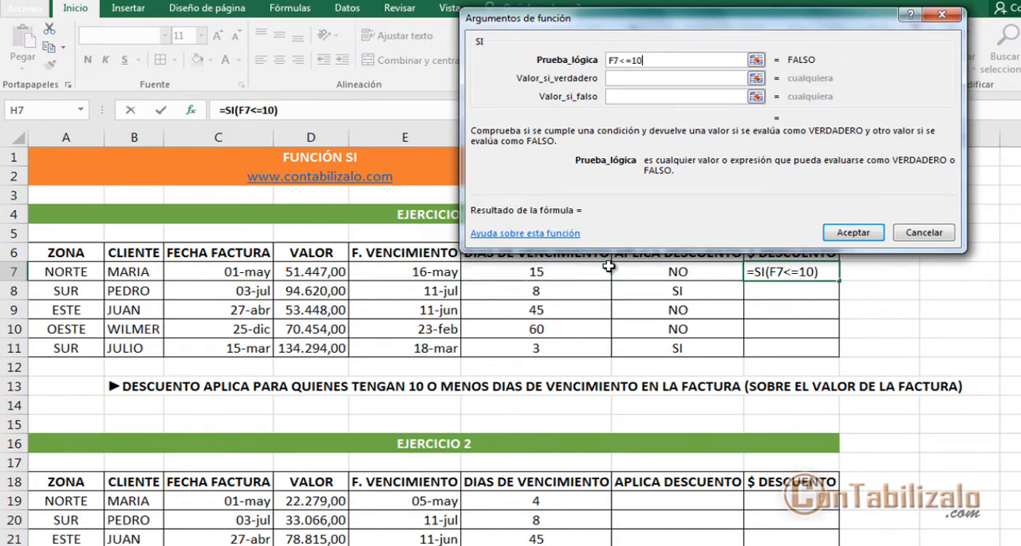
pyautogui.click(700, 79)
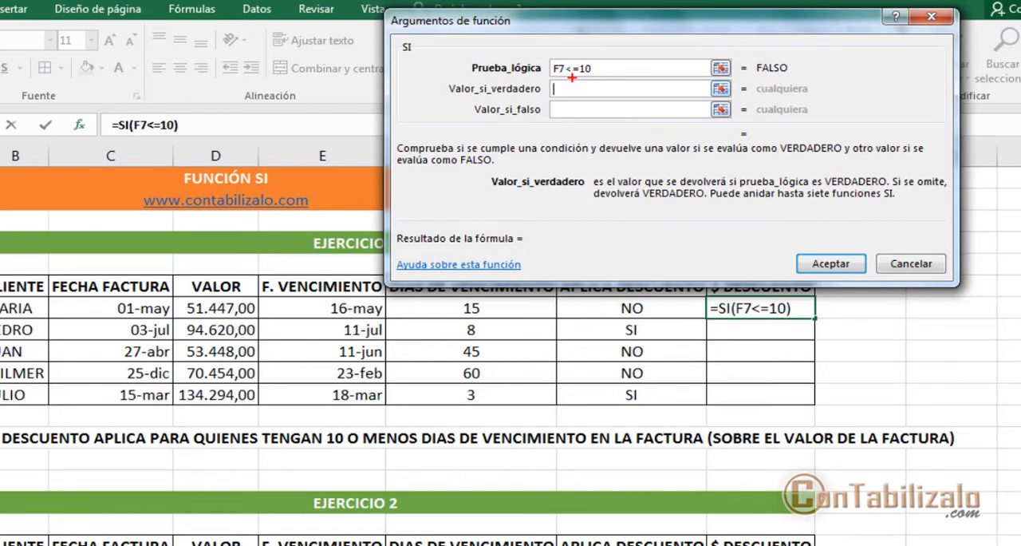
pyautogui.moveTo(554, 76); pyautogui.dragTo(625, 77)
pyautogui.moveTo(539, 91); pyautogui.dragTo(388, 91)
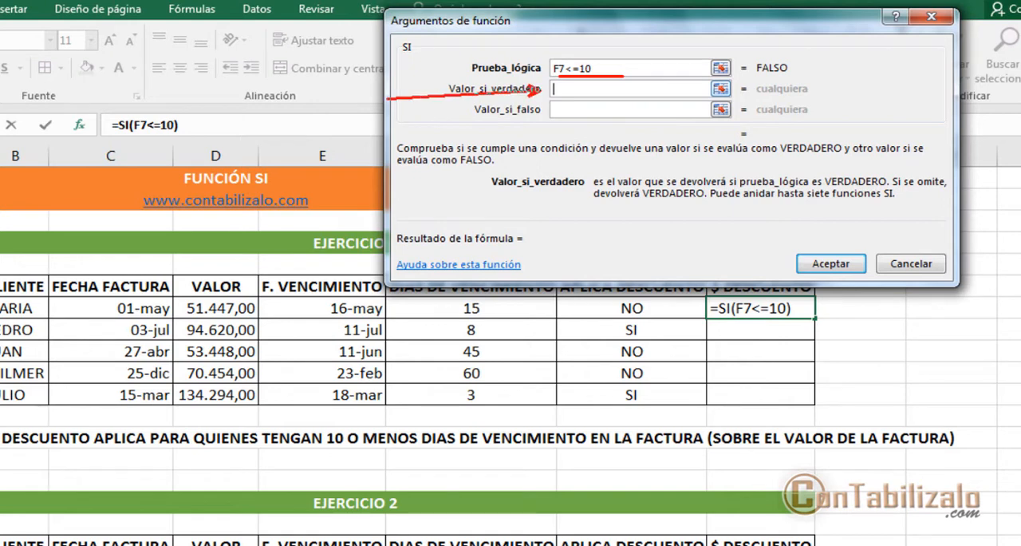
pyautogui.press('Escape')
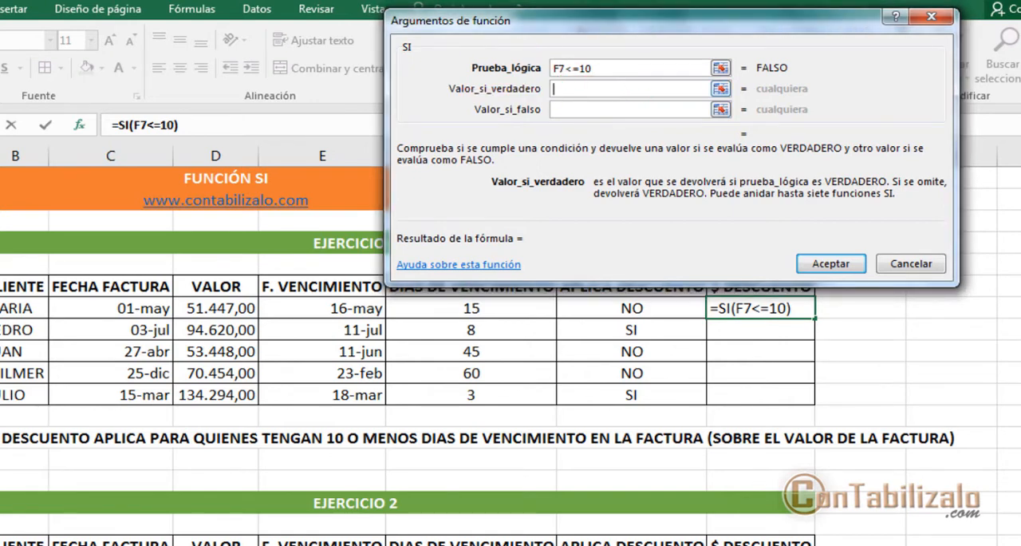
pyautogui.moveTo(525, 43); pyautogui.dragTo(633, 84)
pyautogui.press('Escape')
# Step: Set Valor_si_verdadero of the H7 function to 10% of the invoice value, D7*10%
pyautogui.click(567, 88)
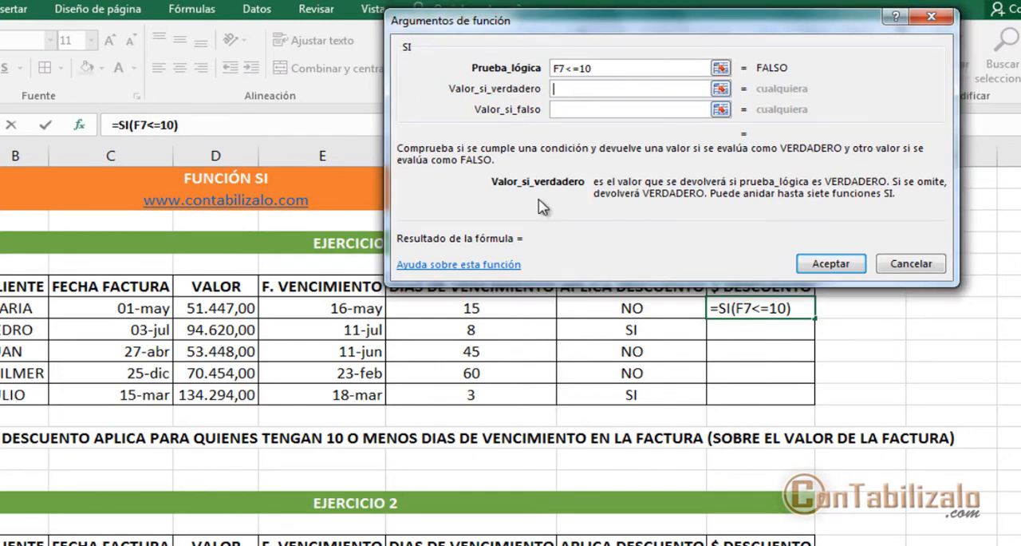
pyautogui.click(217, 308)
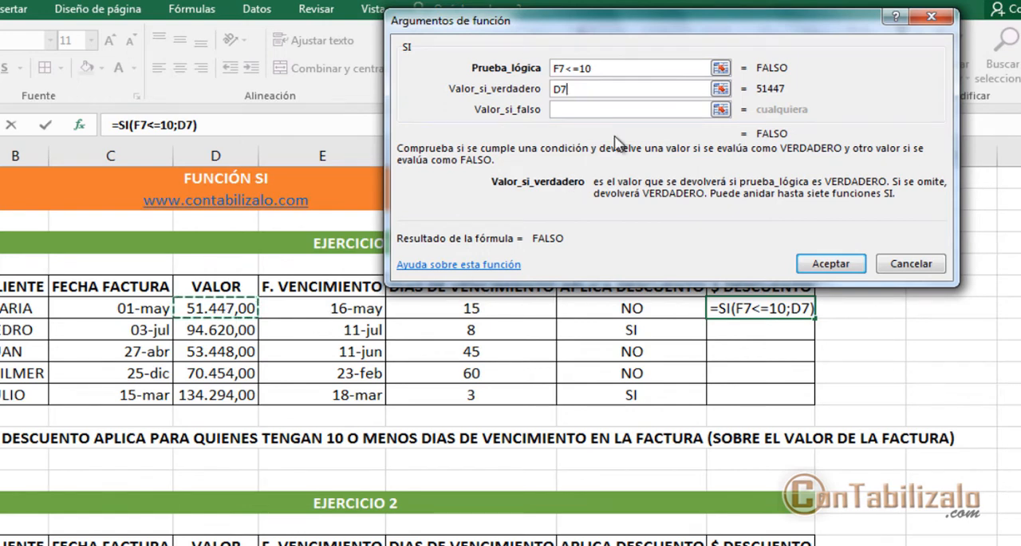
pyautogui.write('*10%')
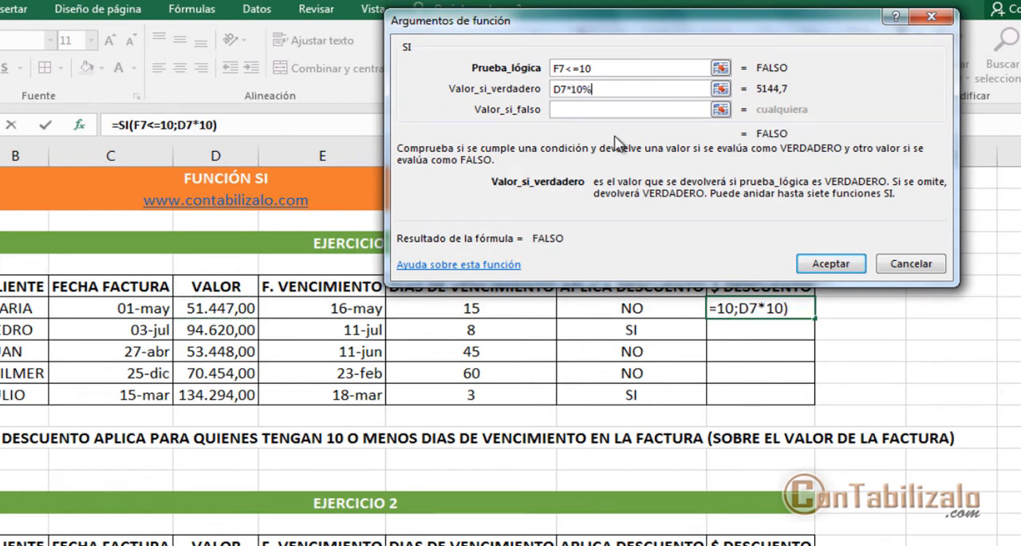
pyautogui.moveTo(576, 104); pyautogui.dragTo(615, 90)
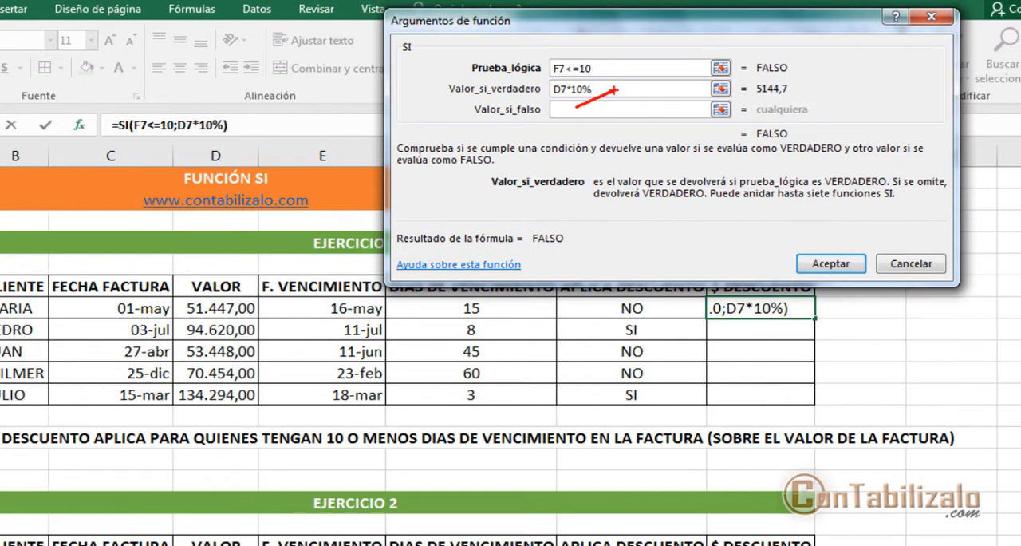
pyautogui.moveTo(588, 121)
pyautogui.mouseDown()
pyautogui.moveTo(635, 153)
pyautogui.moveTo(657, 349)
pyautogui.moveTo(387, 435)
pyautogui.moveTo(490, 431)
pyautogui.moveTo(479, 431)
pyautogui.moveTo(485, 396)
pyautogui.moveTo(503, 399)
pyautogui.moveTo(493, 426)
pyautogui.mouseUp()
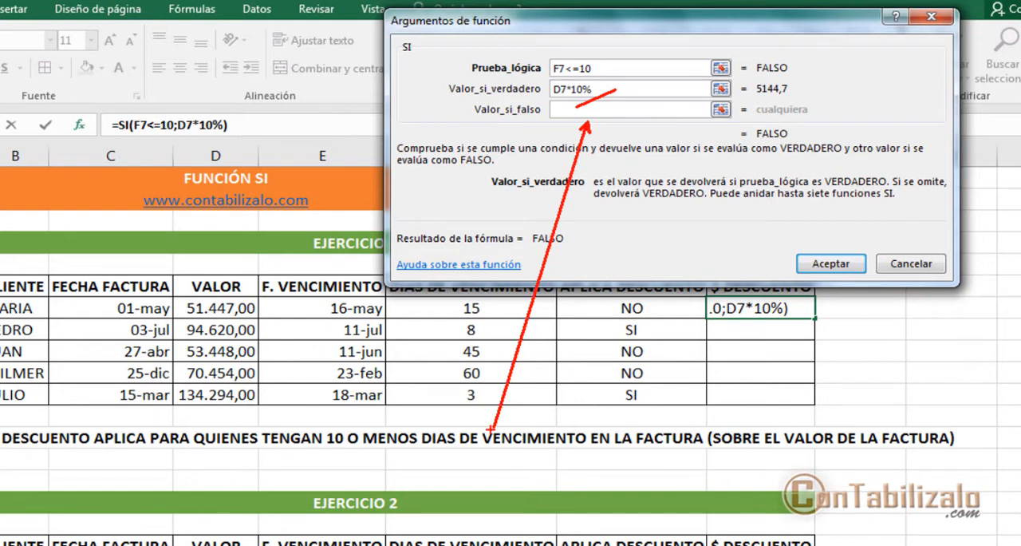
pyautogui.press('Escape')
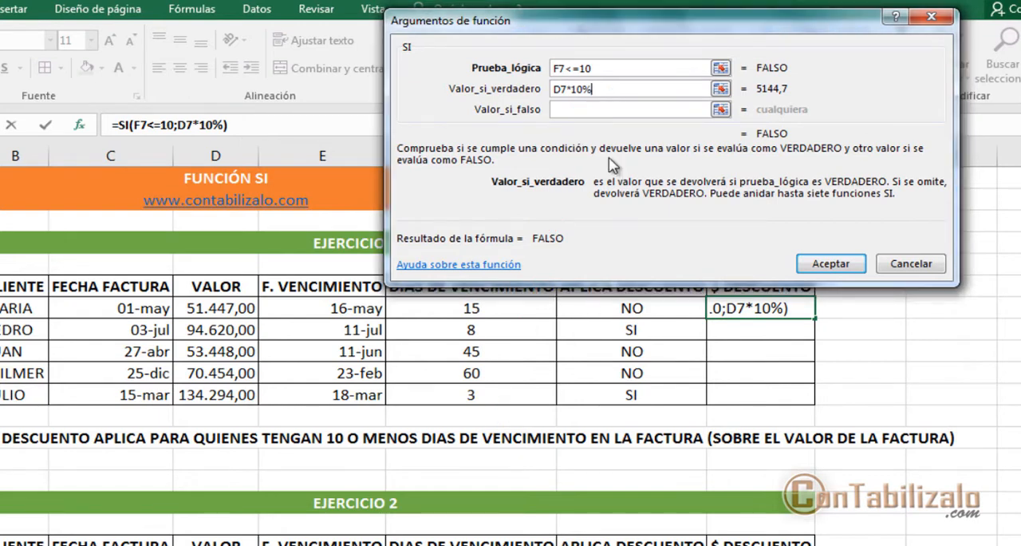
# Step: Set Valor_si_falso of the H7 function to 0, accept it, and fill the formula down through H11
pyautogui.click(598, 110)
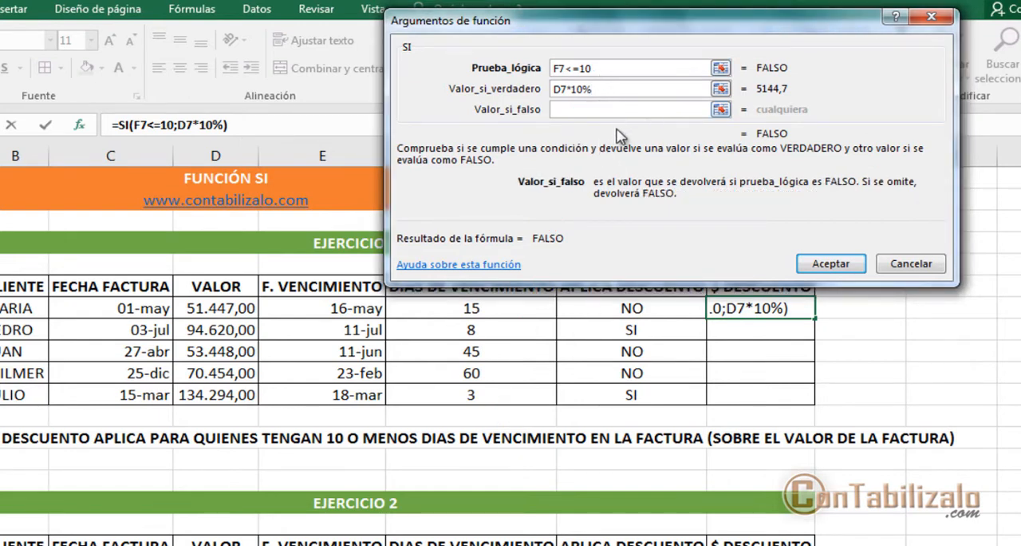
pyautogui.moveTo(533, 59); pyautogui.dragTo(619, 77)
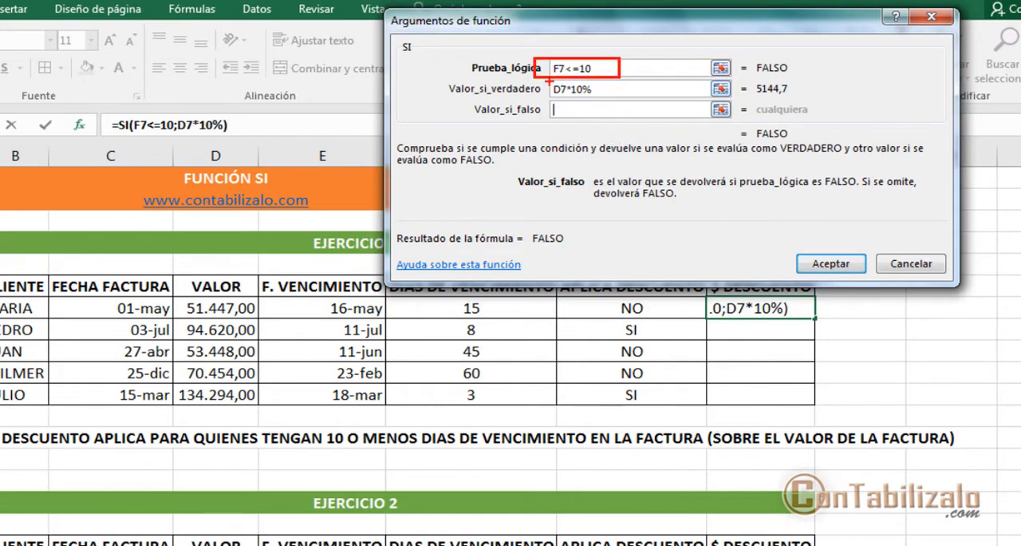
pyautogui.moveTo(544, 70); pyautogui.dragTo(391, 128)
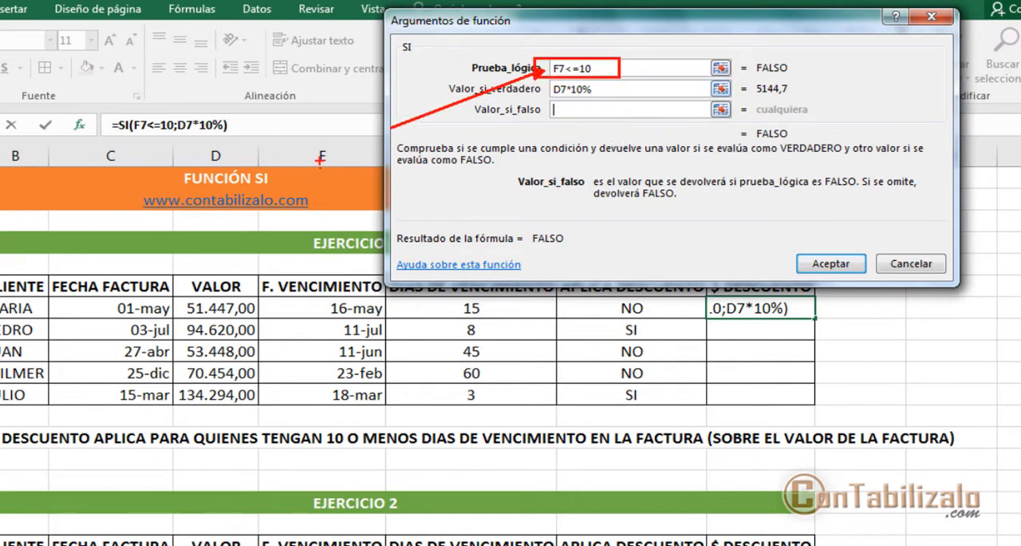
pyautogui.press('Escape')
pyautogui.write('0')
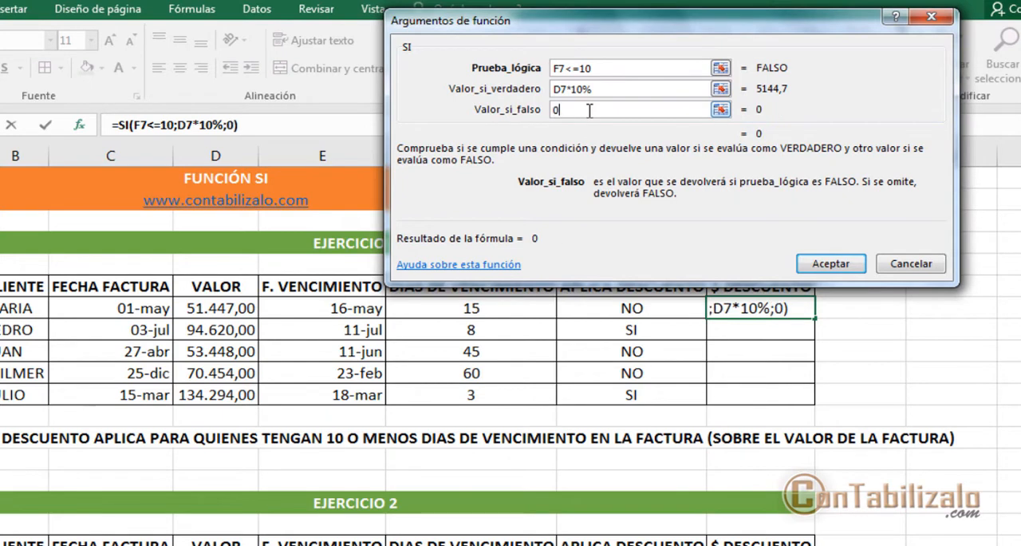
pyautogui.click(831, 261)
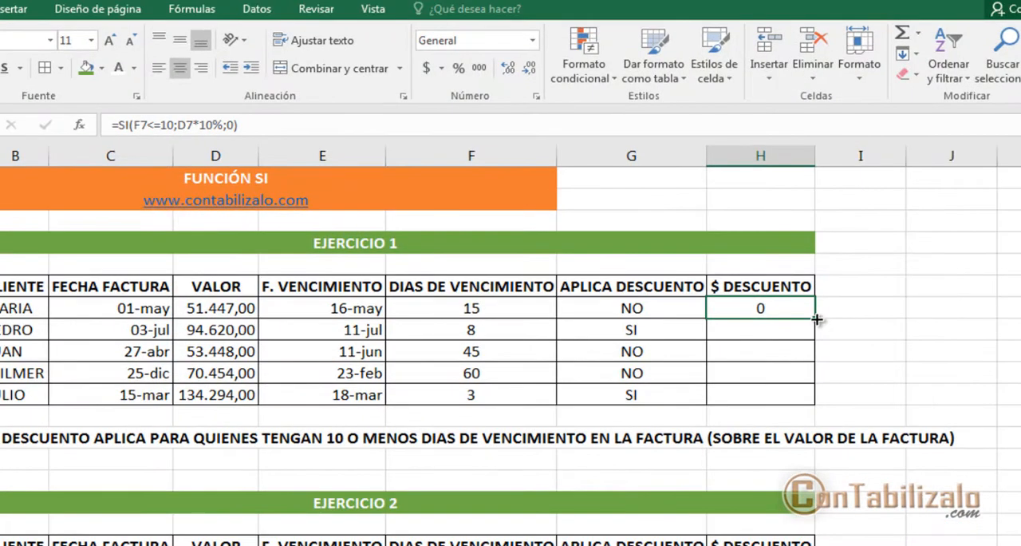
pyautogui.doubleClick(815, 316)
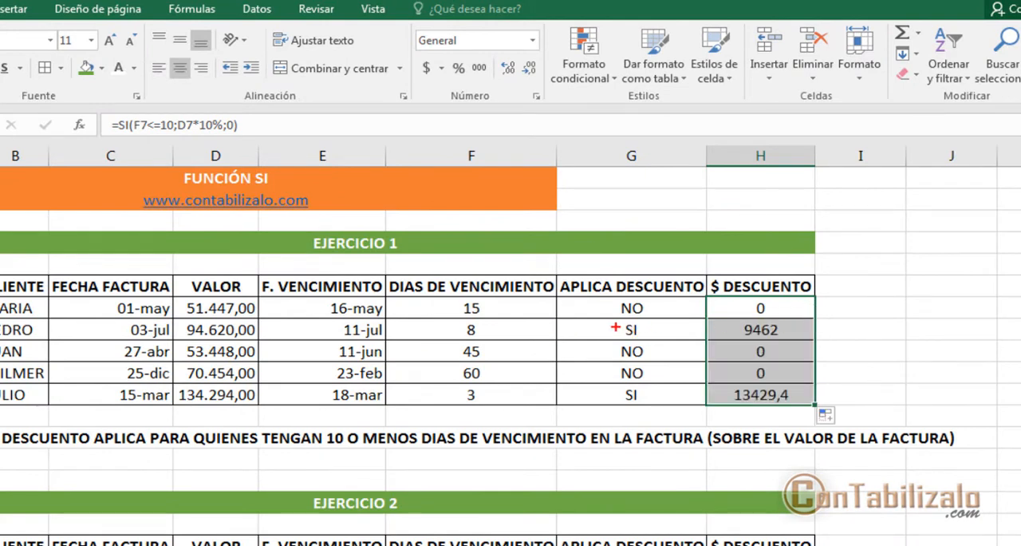
# Step: Check the $ DESCUENTO results in EJERCICIO 1 against the SI rows of APLICA DESCUENTO and their DIAS DE VENCIMIENTO
pyautogui.moveTo(608, 318)
pyautogui.mouseDown()
pyautogui.moveTo(660, 339)
pyautogui.moveTo(720, 330)
pyautogui.mouseUp()
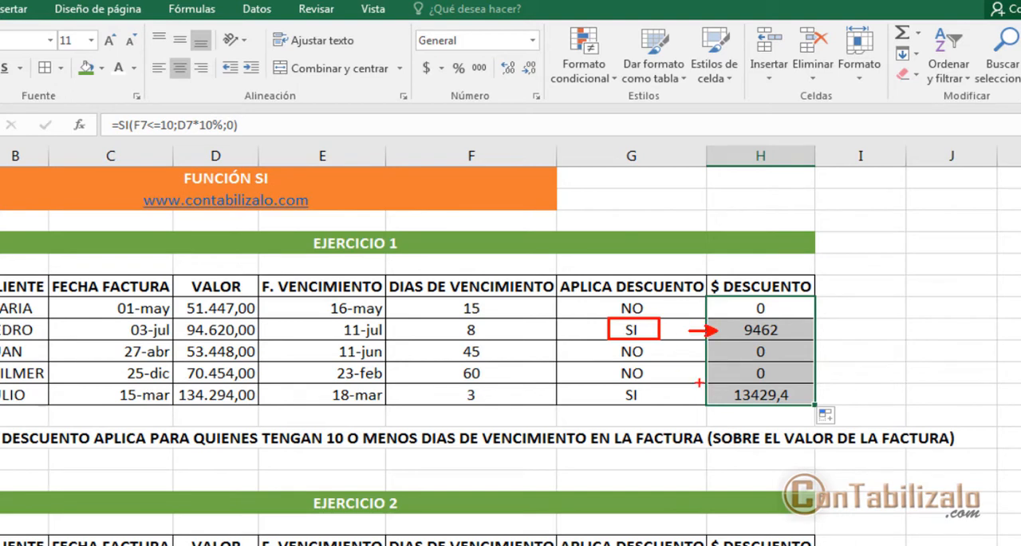
pyautogui.moveTo(616, 381); pyautogui.dragTo(660, 411)
pyautogui.moveTo(674, 393); pyautogui.dragTo(719, 389)
pyautogui.moveTo(742, 349); pyautogui.dragTo(803, 342)
pyautogui.moveTo(456, 317); pyautogui.dragTo(495, 341)
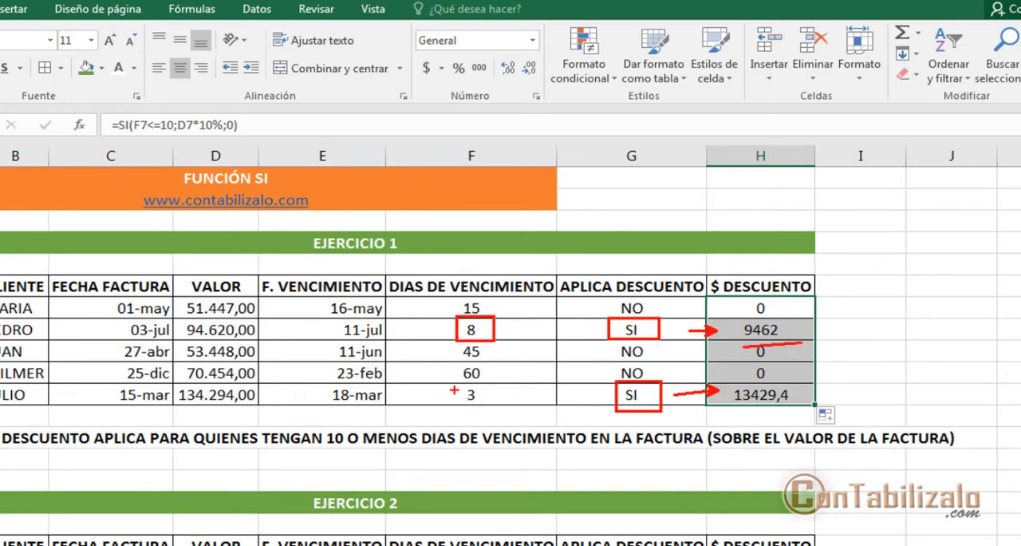
pyautogui.moveTo(450, 384); pyautogui.dragTo(479, 400)
pyautogui.moveTo(802, 323); pyautogui.dragTo(865, 319)
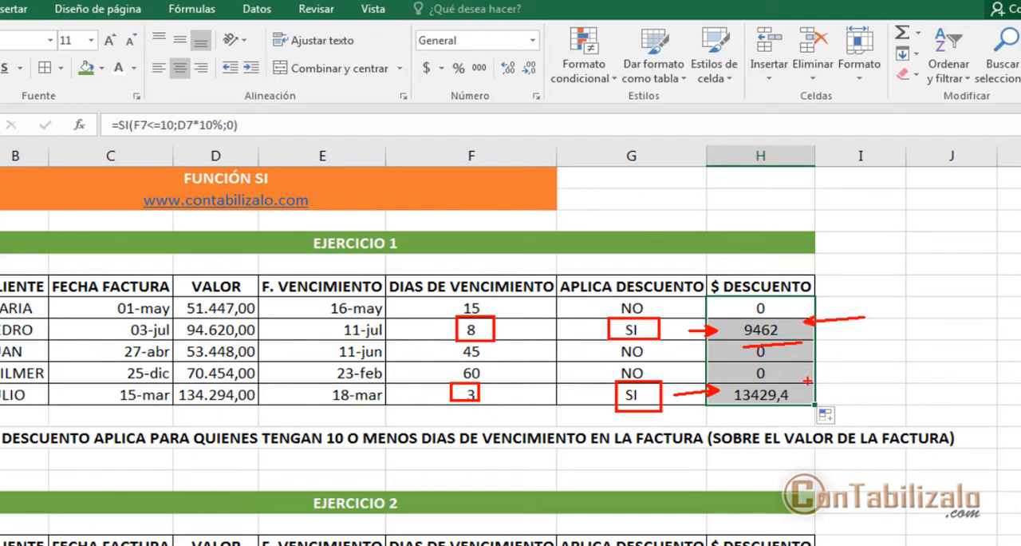
pyautogui.moveTo(798, 400); pyautogui.dragTo(869, 384)
pyautogui.press('Escape')
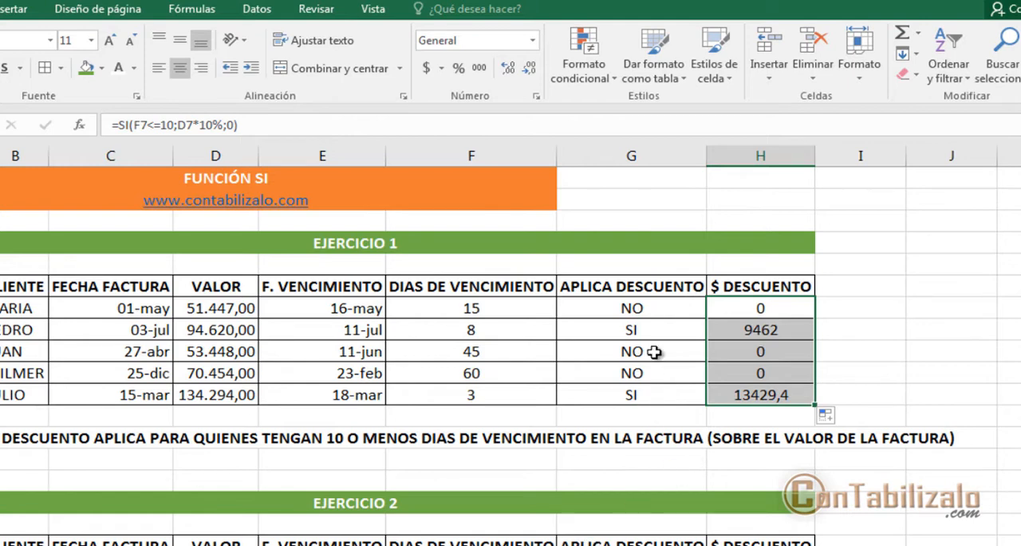
# Step: Copy the APLICA DESCUENTO formula from G7 to G19 in EJERCICIO 2 and fill it down through G23
pyautogui.click(636, 312)
pyautogui.hotkey('ctrl', 'c')
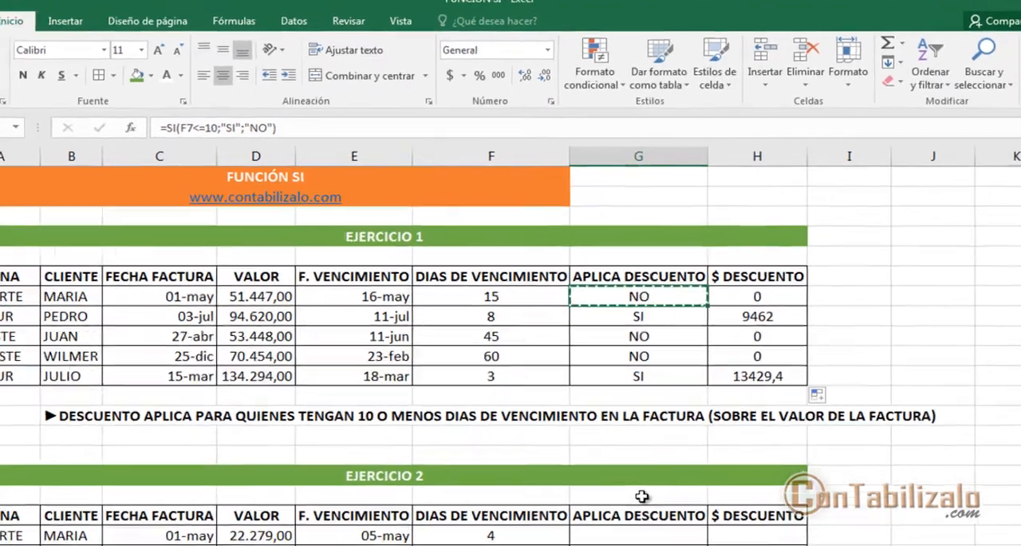
pyautogui.click(646, 504)
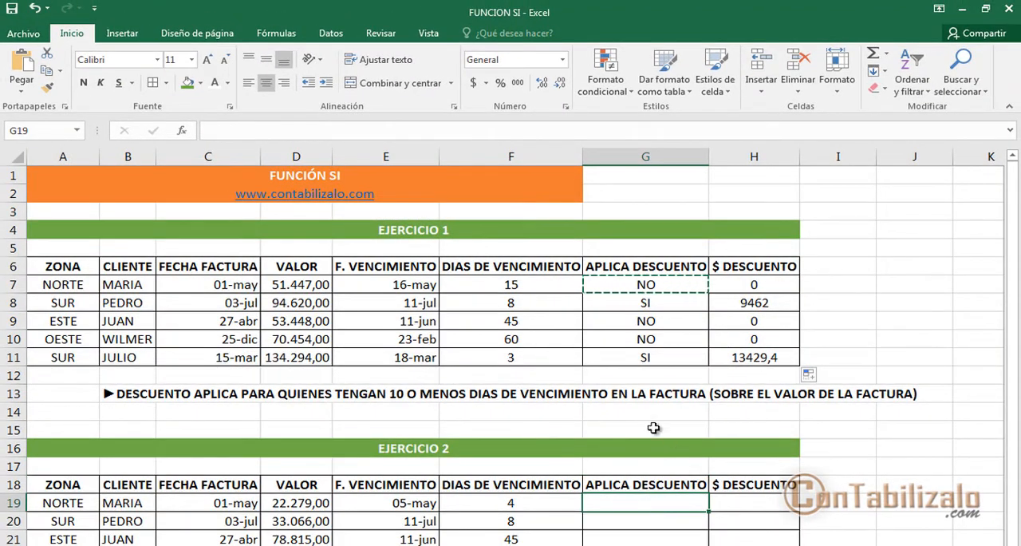
pyautogui.hotkey('ctrl', 'v')
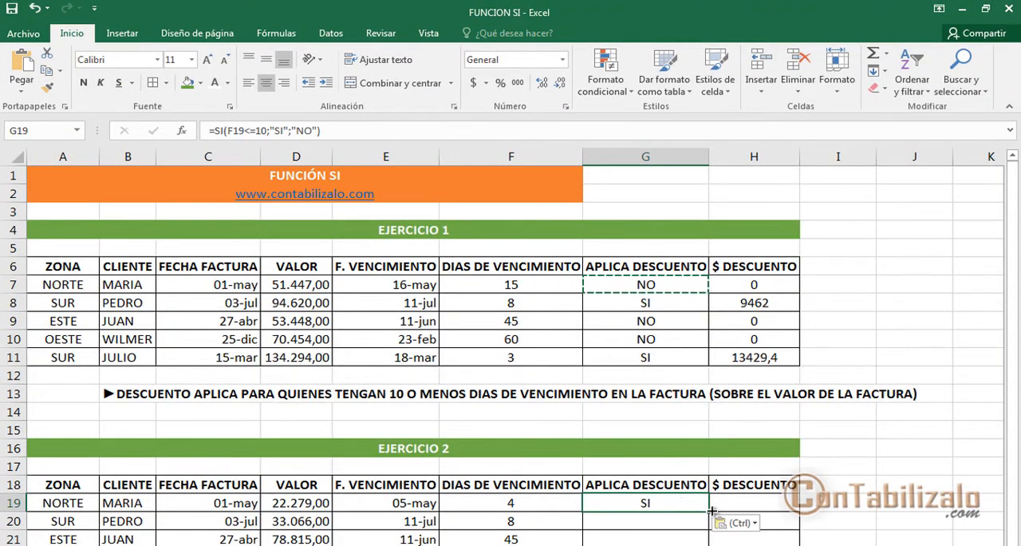
pyautogui.doubleClick(709, 512)
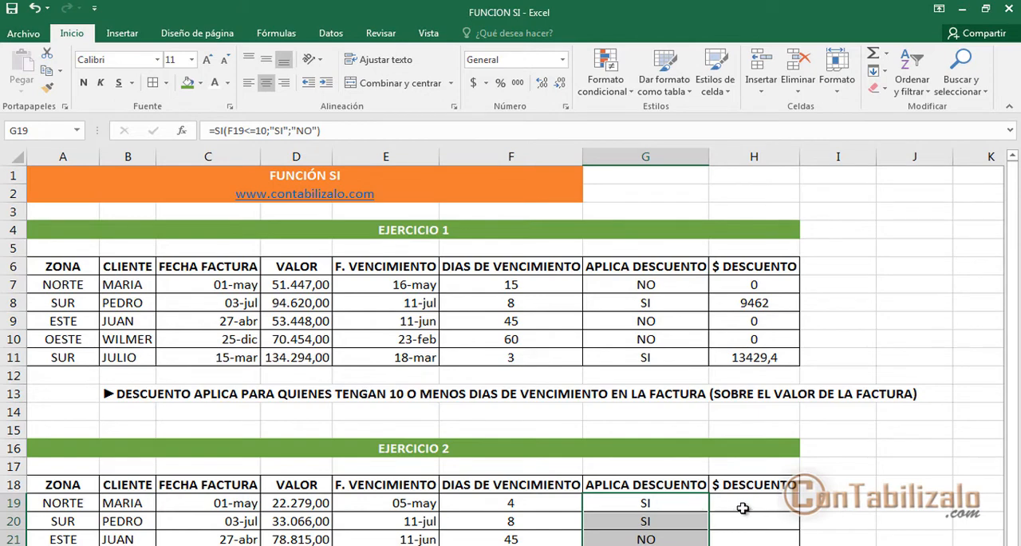
# Step: Select H19 and review the EJERCICIO 2 discount condition in row 26 against the ZONA column
pyautogui.click(742, 505)
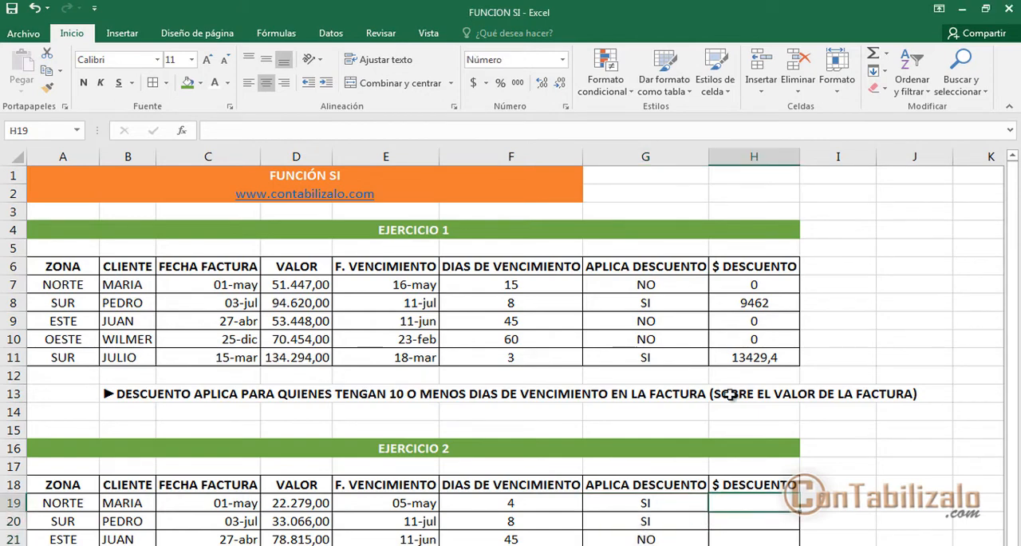
pyautogui.scroll(-3, 511, 351)
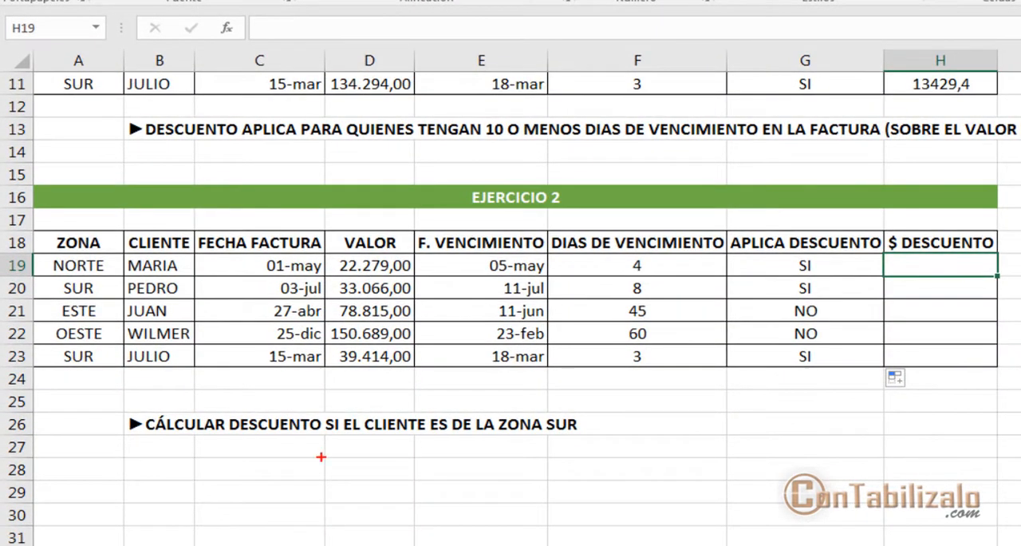
pyautogui.moveTo(152, 435); pyautogui.dragTo(567, 437)
pyautogui.moveTo(531, 399); pyautogui.dragTo(615, 445)
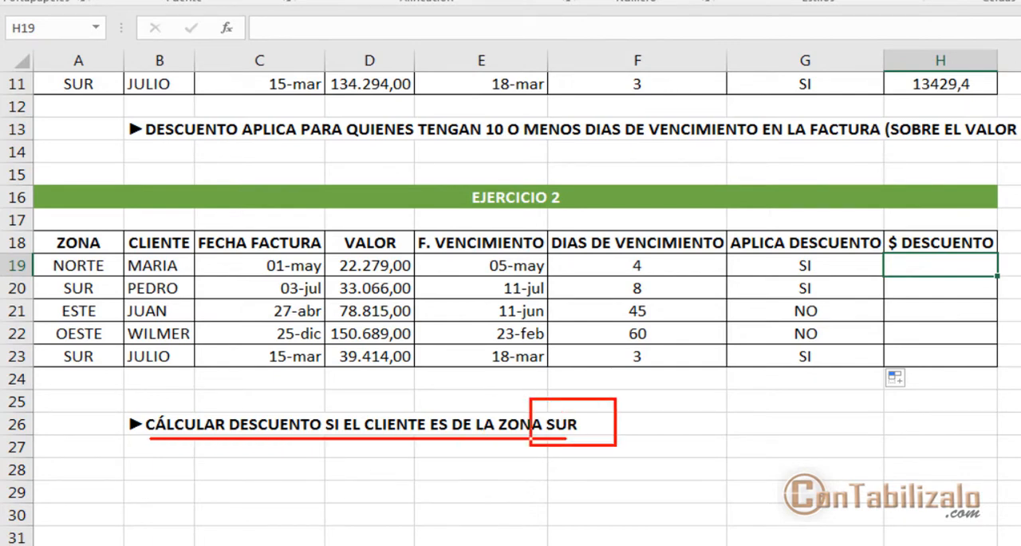
pyautogui.moveTo(38, 243)
pyautogui.mouseDown()
pyautogui.moveTo(118, 304)
pyautogui.moveTo(142, 388)
pyautogui.mouseUp()
pyautogui.moveTo(138, 325); pyautogui.dragTo(520, 417)
pyautogui.press('Escape')
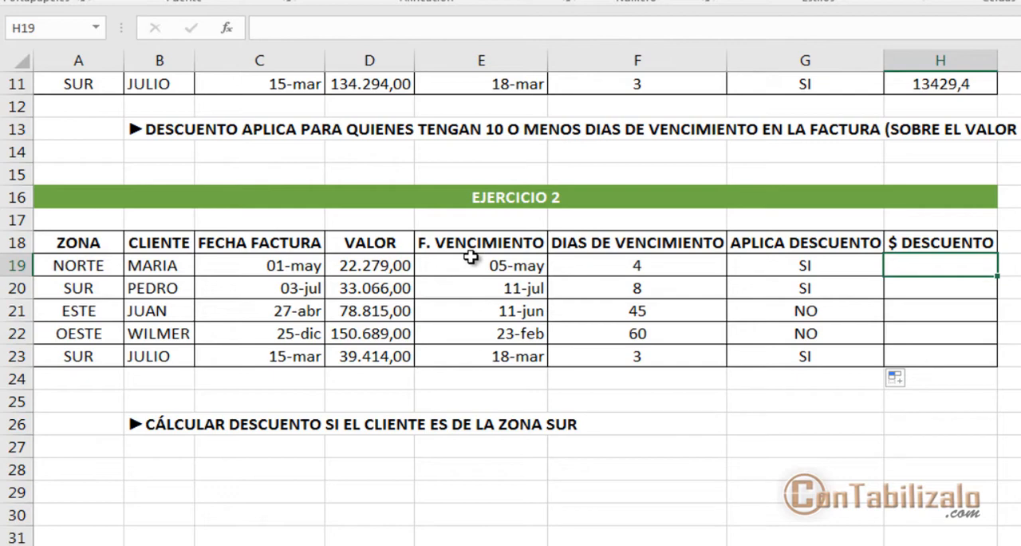
# Step: Insert the SI function into H19 under $ DESCUENTO and move its arguments dialog off the EJERCICIO 2 rows
pyautogui.write('=')
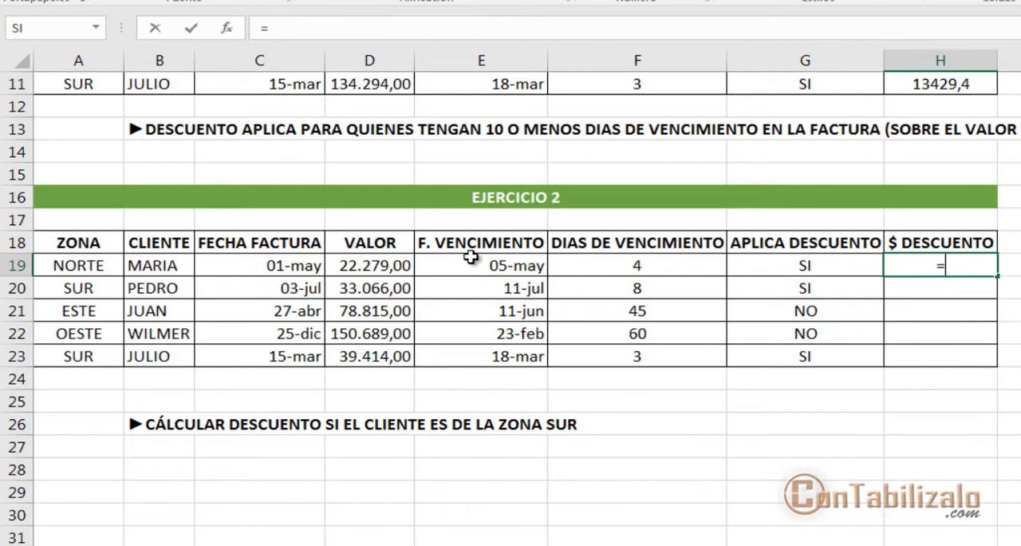
pyautogui.press('Escape')
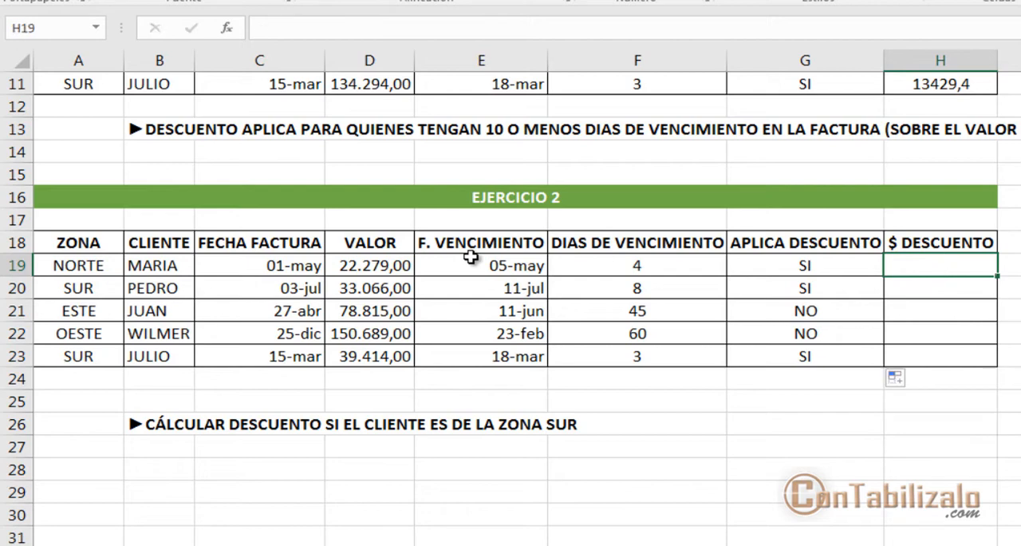
pyautogui.click(227, 28)
pyautogui.moveTo(786, 0); pyautogui.dragTo(573, 36)
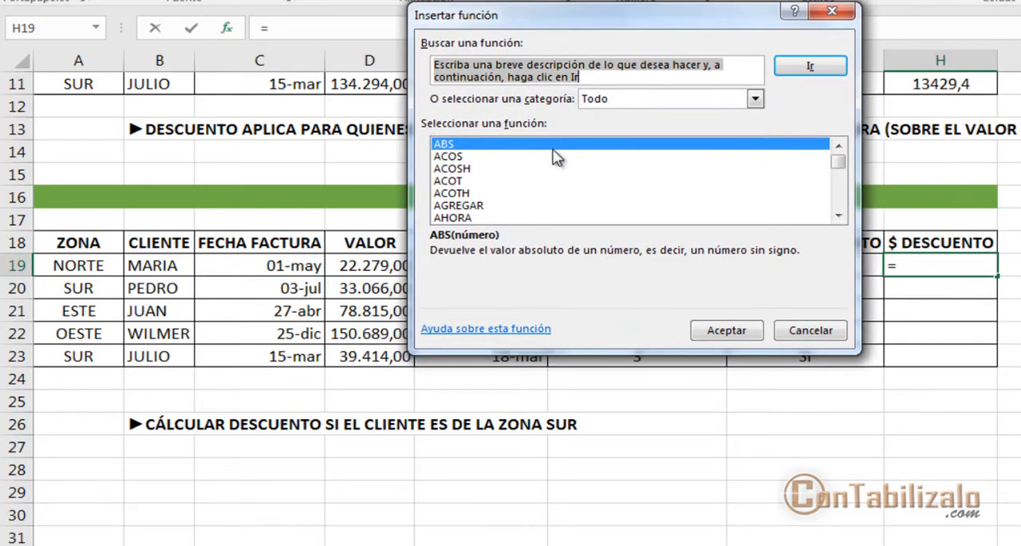
pyautogui.write('SI')
pyautogui.click(559, 164)
pyautogui.write('si')
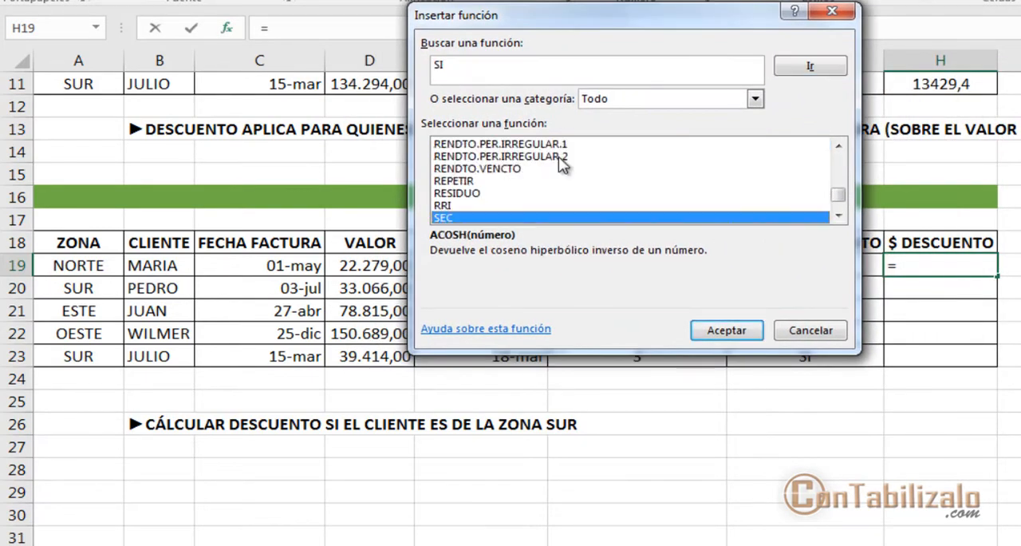
pyautogui.click(731, 329)
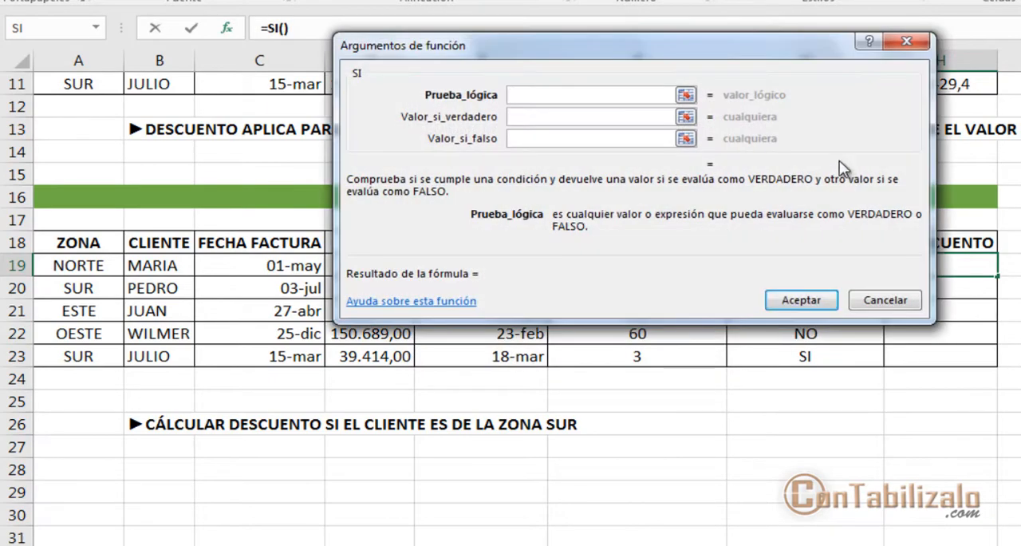
pyautogui.moveTo(787, 51); pyautogui.dragTo(617, 0)
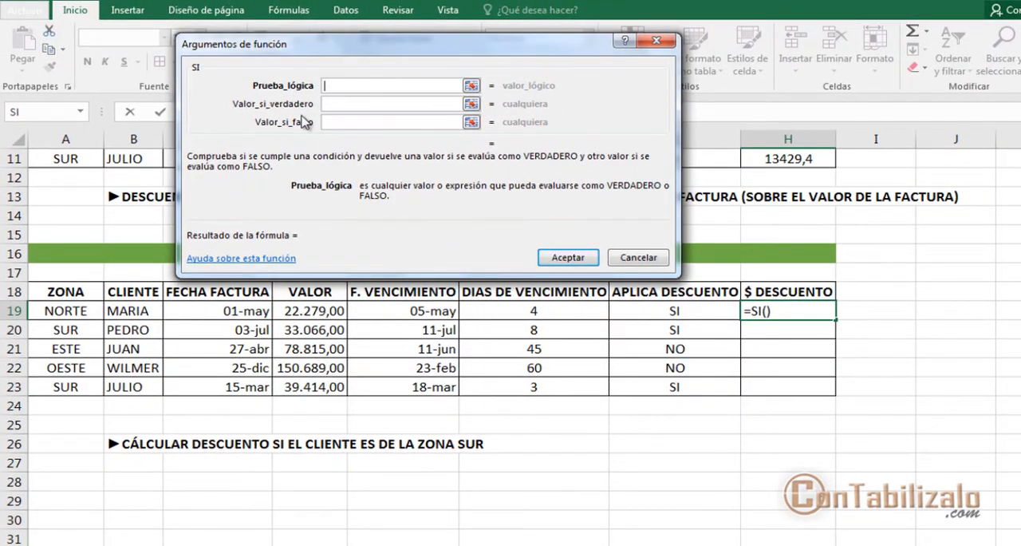
# Step: Examine the Prueba_lógica, Valor_si_verdadero and Valor_si_falso arguments of the SI function
pyautogui.hotkey('ctrl', '1')
pyautogui.click(277, 99)
pyautogui.moveTo(217, 85); pyautogui.dragTo(373, 86)
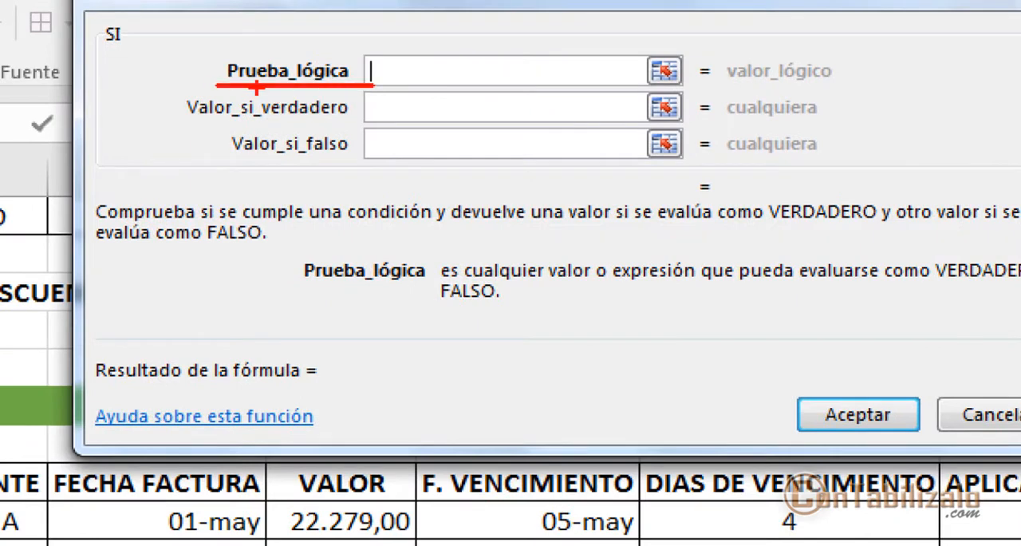
pyautogui.moveTo(210, 72); pyautogui.dragTo(127, 73)
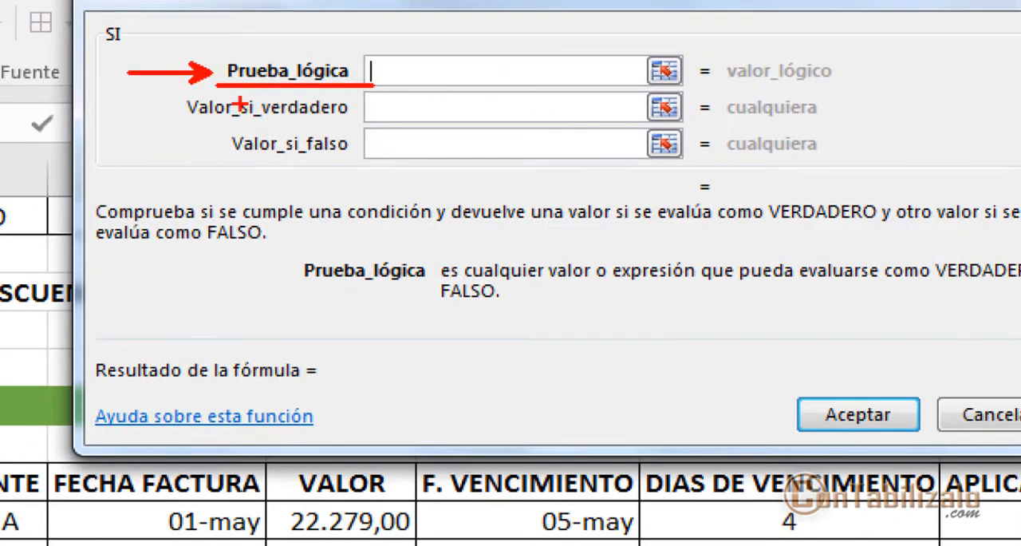
pyautogui.moveTo(203, 121); pyautogui.dragTo(378, 120)
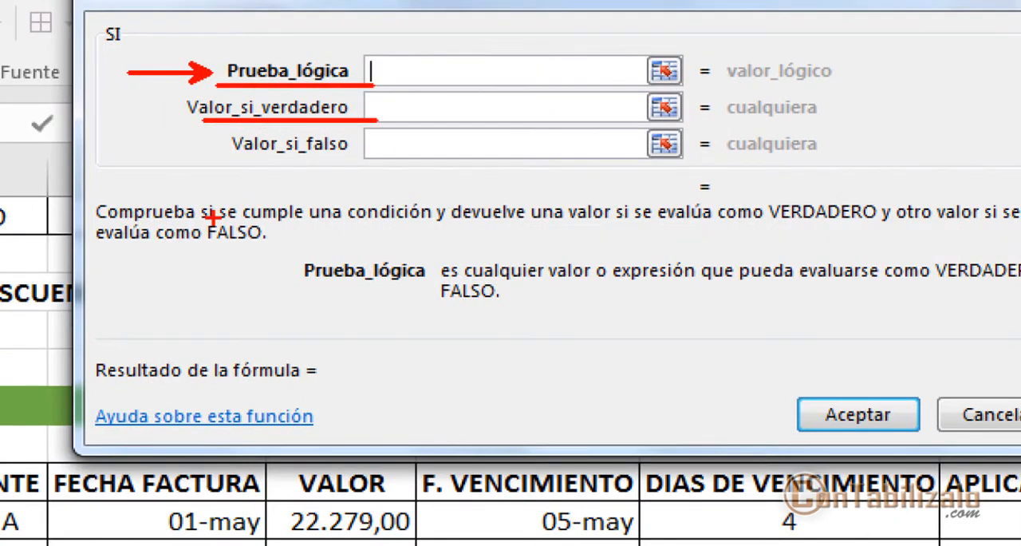
pyautogui.moveTo(235, 160); pyautogui.dragTo(362, 160)
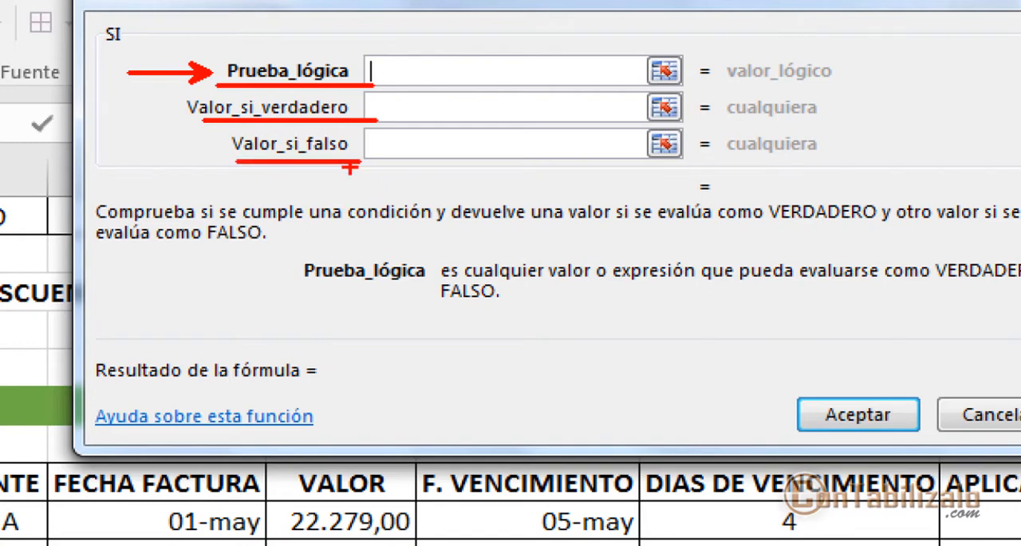
pyautogui.moveTo(176, 85)
pyautogui.mouseDown()
pyautogui.moveTo(375, 159)
pyautogui.moveTo(293, 163)
pyautogui.moveTo(295, 345)
pyautogui.mouseUp()
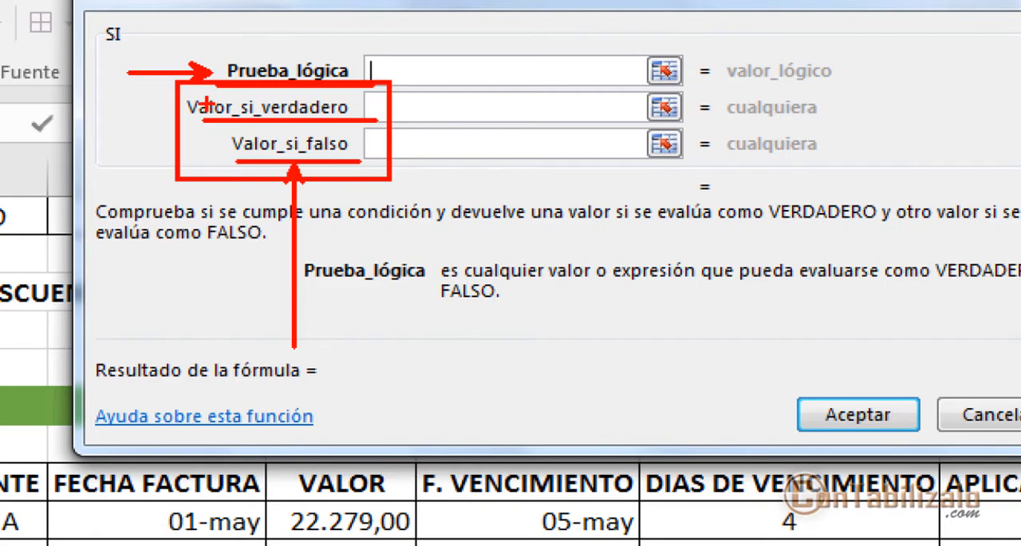
pyautogui.press('b')
pyautogui.moveTo(197, 117); pyautogui.dragTo(135, 176)
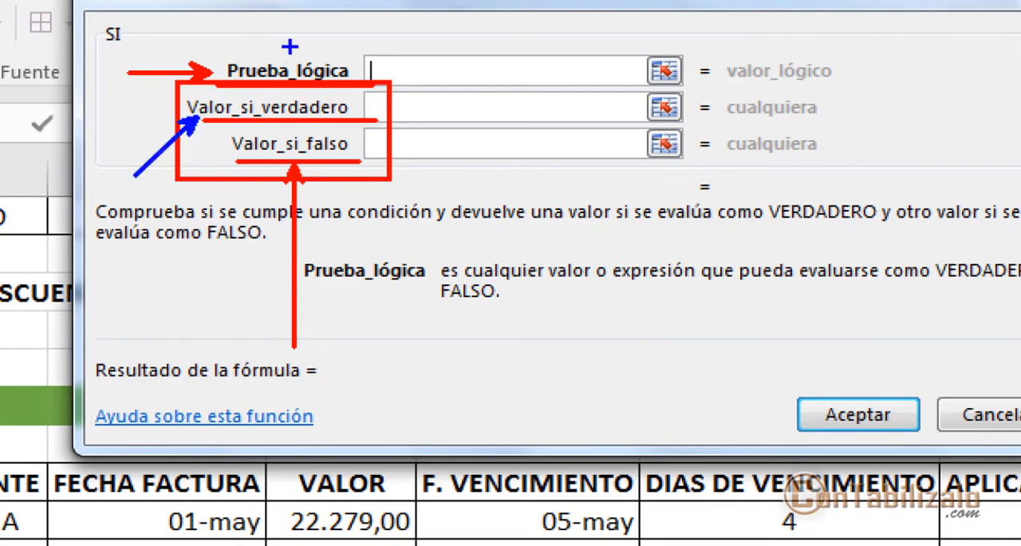
pyautogui.moveTo(288, 50); pyautogui.dragTo(308, 3)
pyautogui.press('Escape')
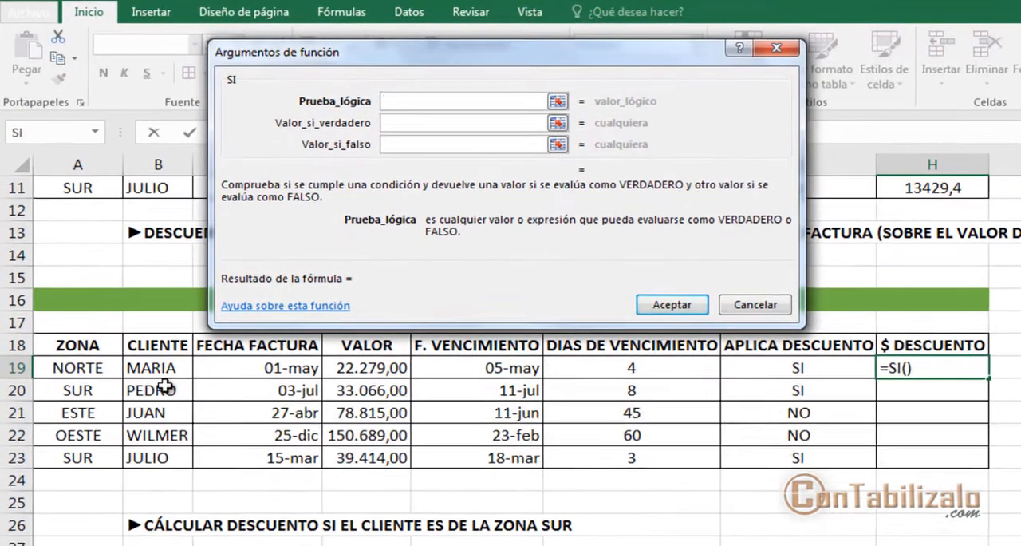
# Step: Set the Prueba_lógica of the H19 function to A19="SUR" and go to the Valor_si_verdadero argument
pyautogui.click(56, 312)
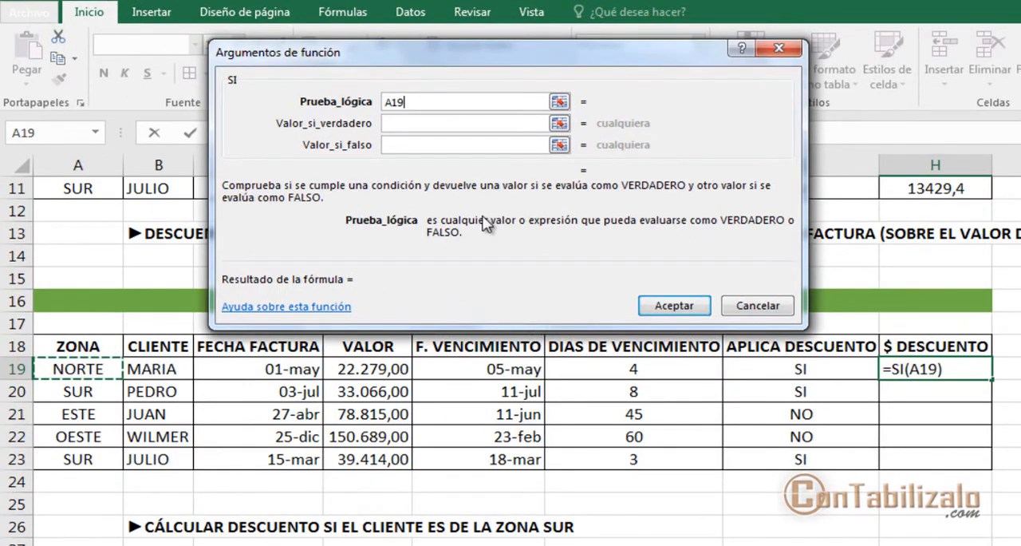
pyautogui.write('=')
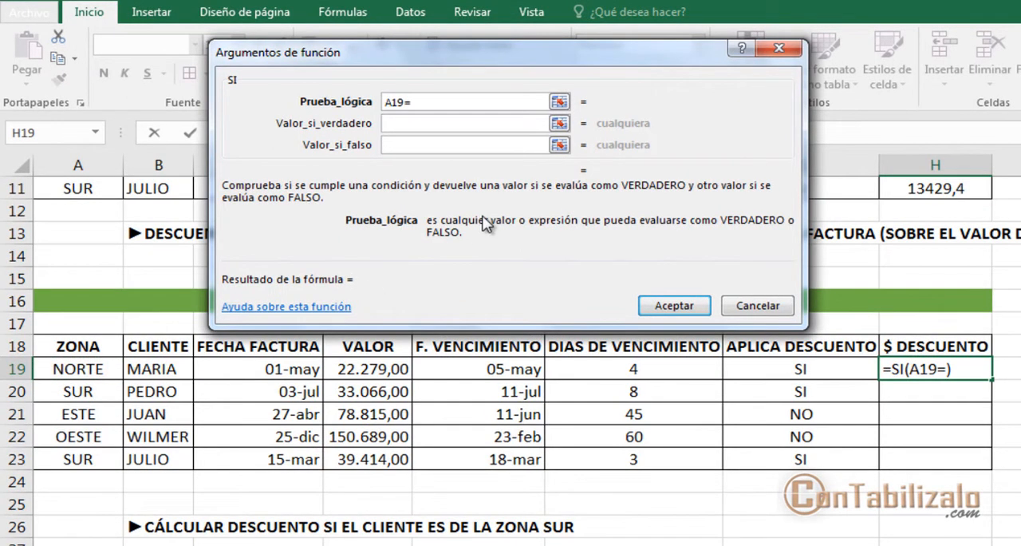
pyautogui.write('"SUR"')
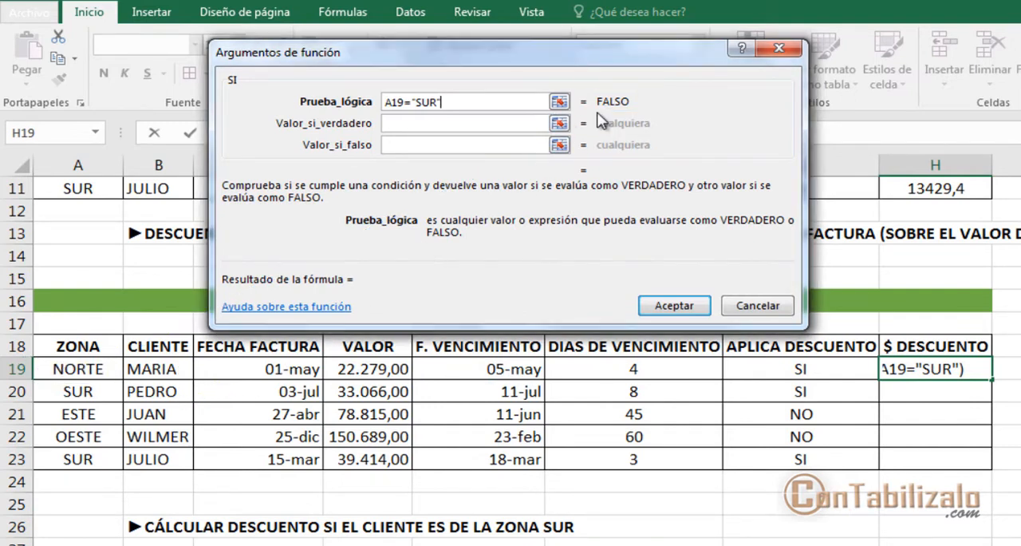
pyautogui.click(492, 123)
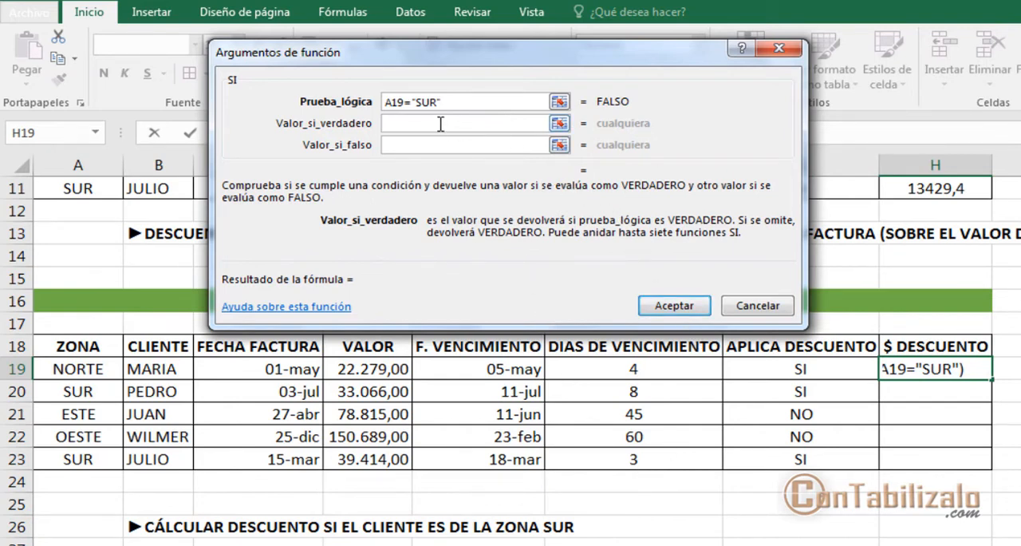
# Step: Nest a second SI function in Valor_si_verdadero of the H19 formula and open its arguments, keeping the EJERCICIO 2 rows uncovered
pyautogui.moveTo(521, 58); pyautogui.dragTo(496, 229)
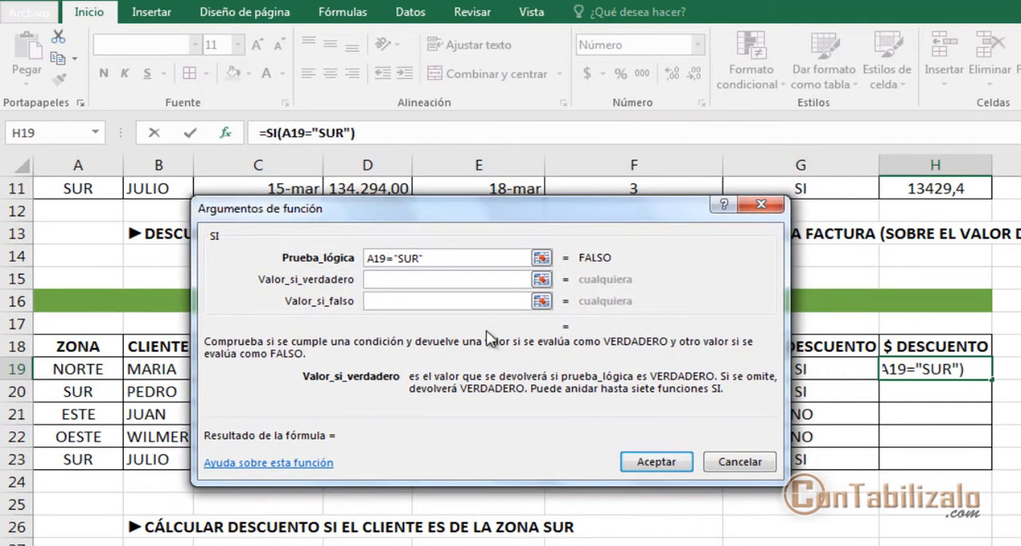
pyautogui.write('SI')
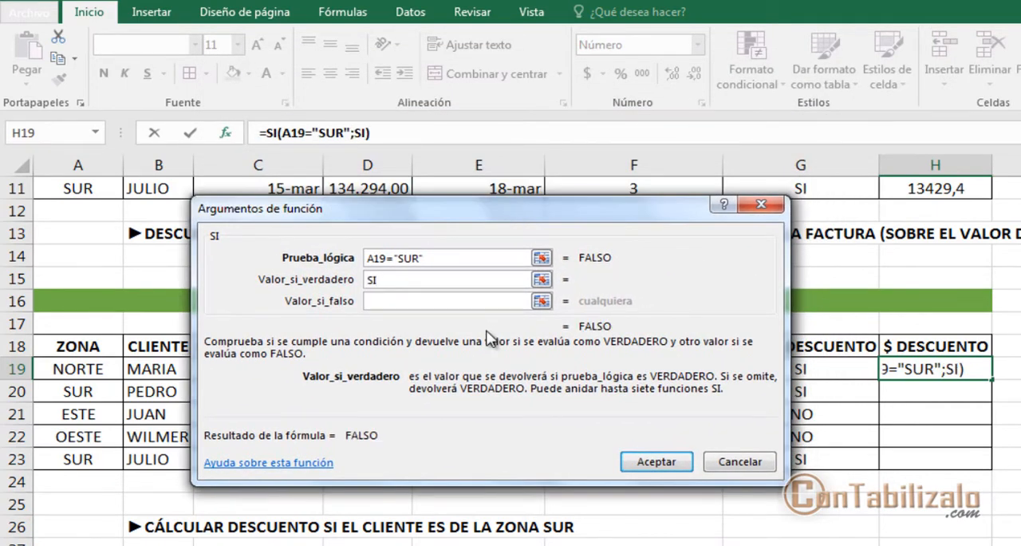
pyautogui.write('(')
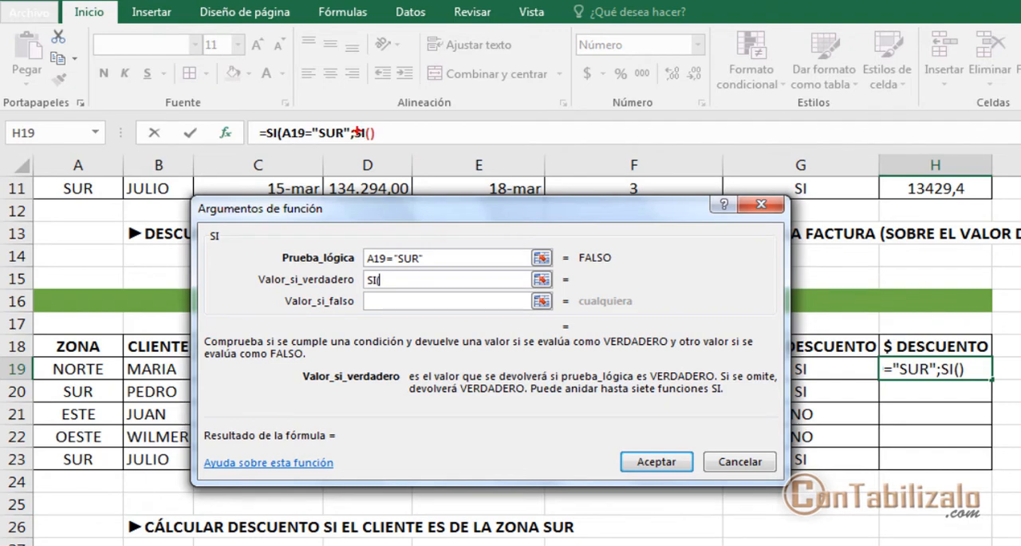
pyautogui.moveTo(359, 122); pyautogui.dragTo(366, 147)
pyautogui.click(364, 132)
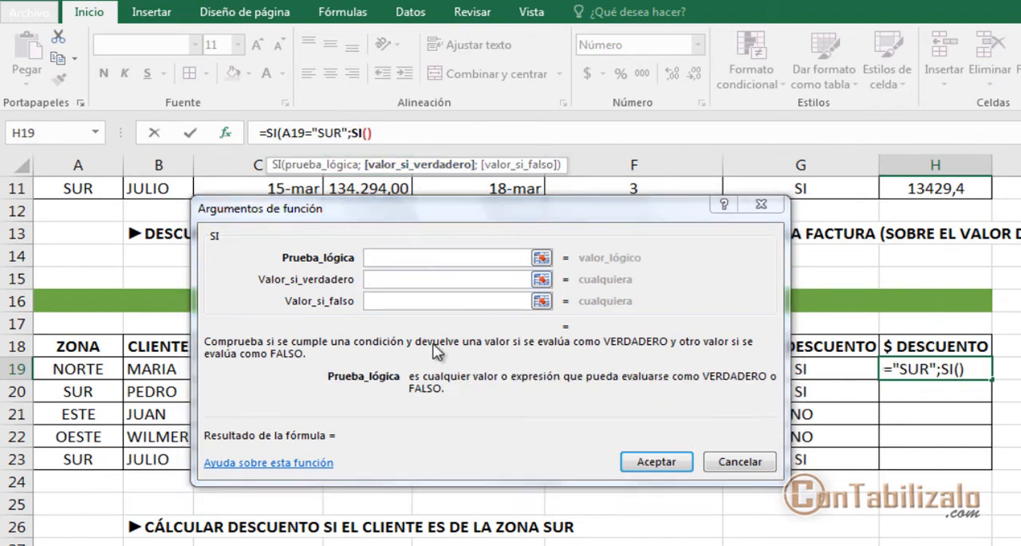
pyautogui.moveTo(198, 222)
pyautogui.mouseDown()
pyautogui.moveTo(247, 253)
pyautogui.moveTo(311, 177)
pyautogui.moveTo(359, 145)
pyautogui.moveTo(356, 133)
pyautogui.moveTo(377, 144)
pyautogui.mouseUp()
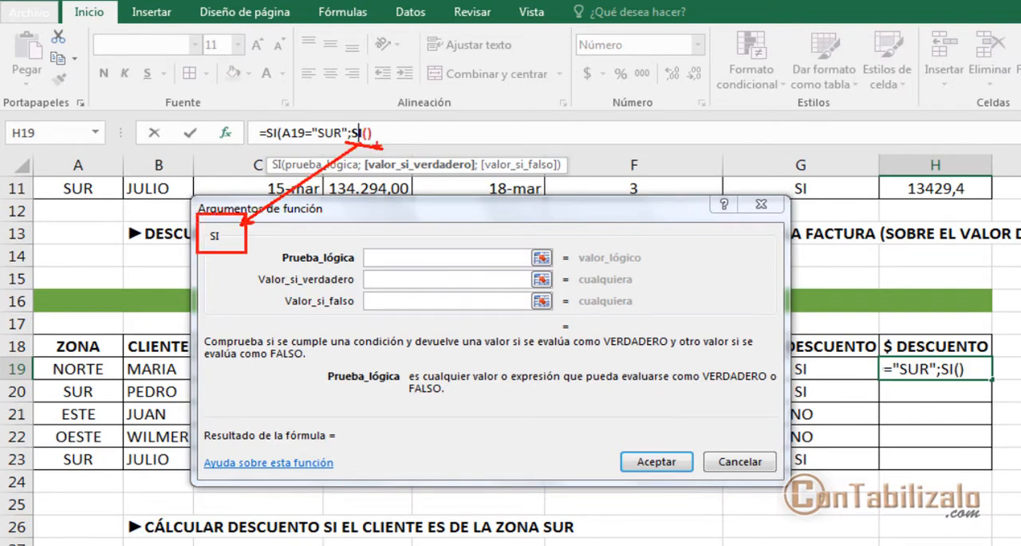
pyautogui.moveTo(266, 144); pyautogui.dragTo(284, 144)
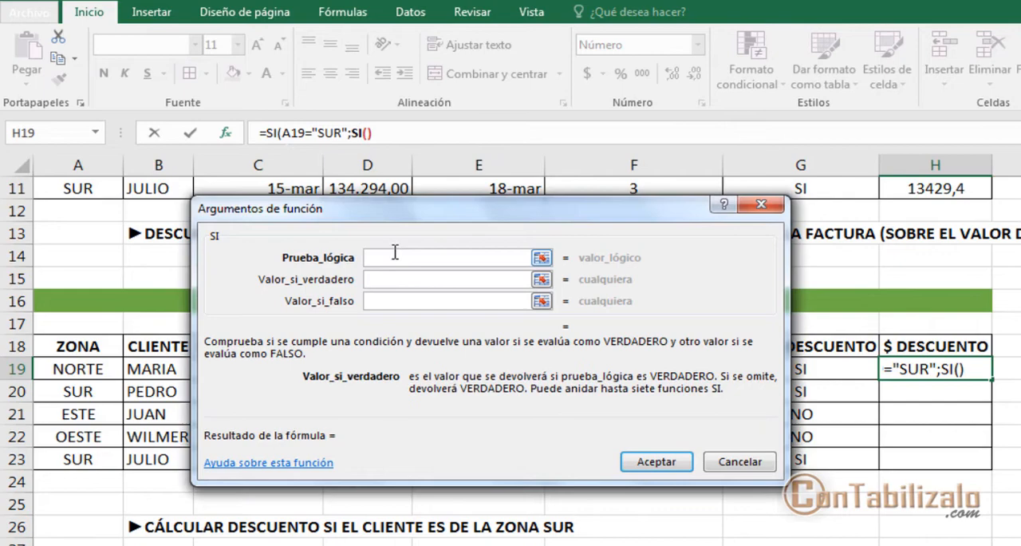
pyautogui.click(395, 253)
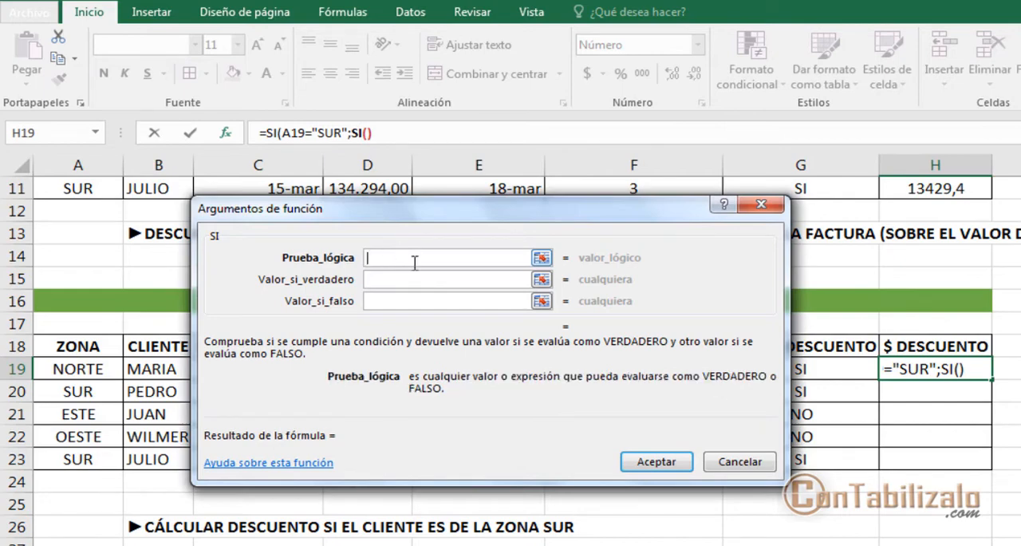
pyautogui.moveTo(448, 207); pyautogui.dragTo(750, 66)
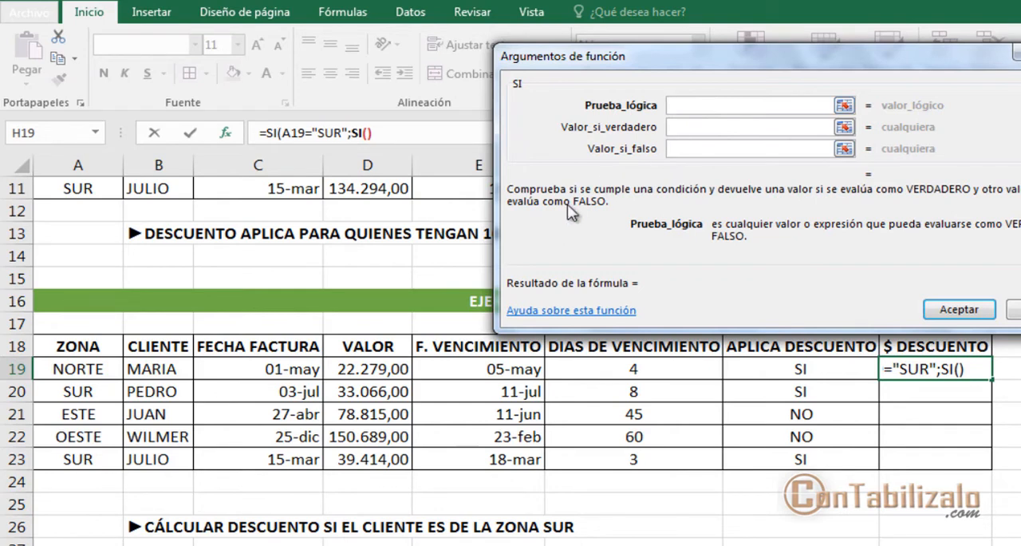
pyautogui.click(363, 370)
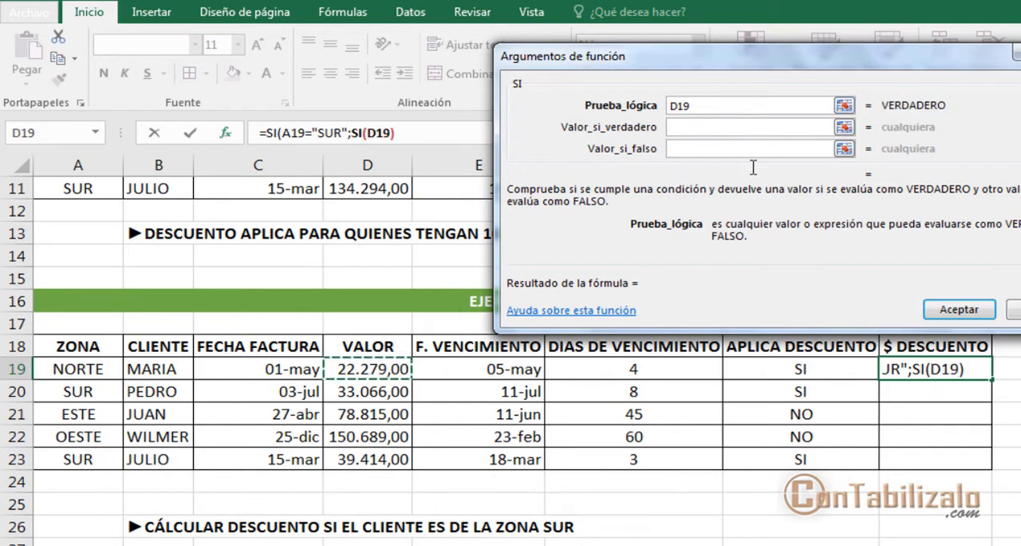
pyautogui.write('<=')
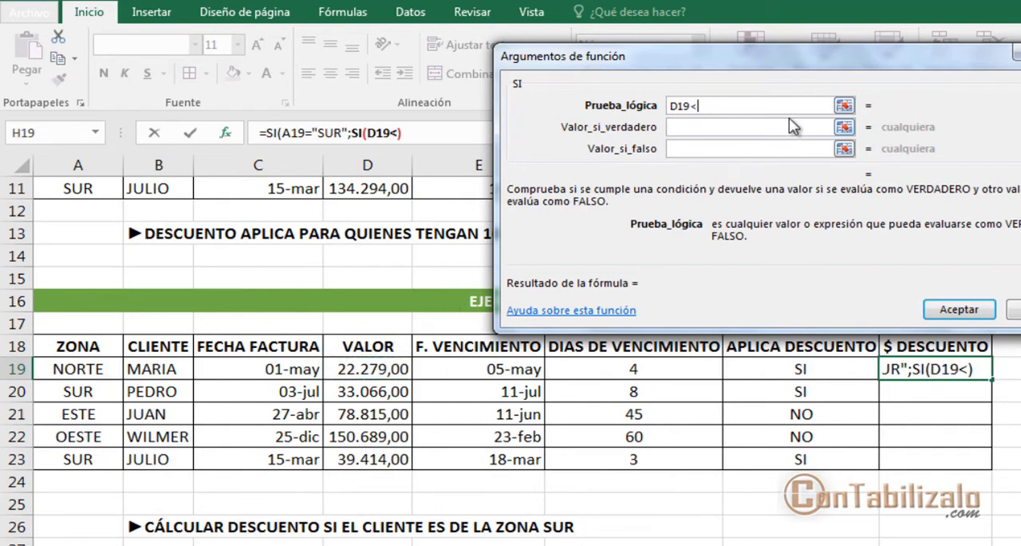
pyautogui.press('BackSpace')
pyautogui.press('BackSpace')
pyautogui.press('BackSpace')
pyautogui.press('BackSpace')
pyautogui.press('BackSpace')
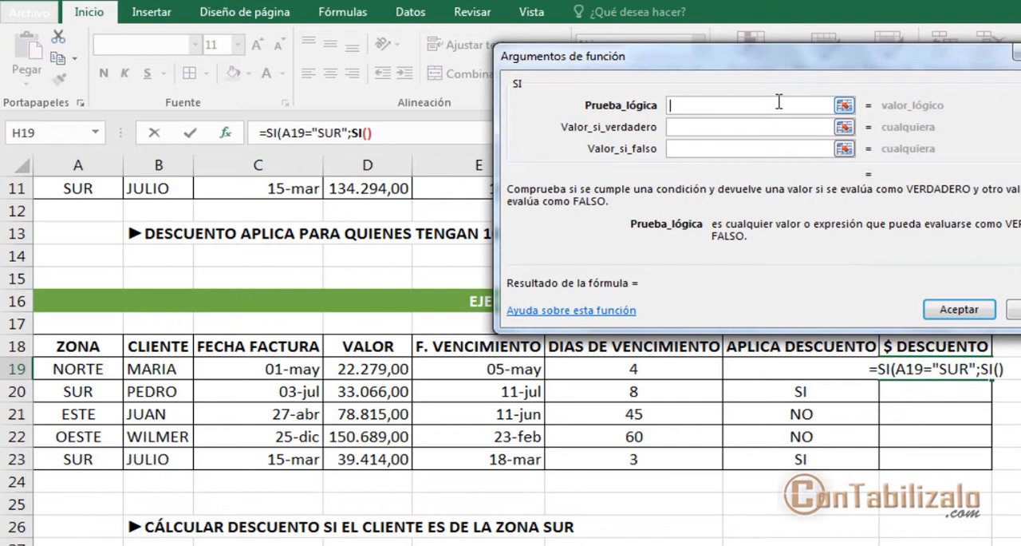
# Step: Set the nested SI function's Prueba_lógica to F19<=10, testing DIAS DE VENCIMIENTO, and go to its Valor_si_verdadero
pyautogui.moveTo(646, 85); pyautogui.dragTo(882, 122)
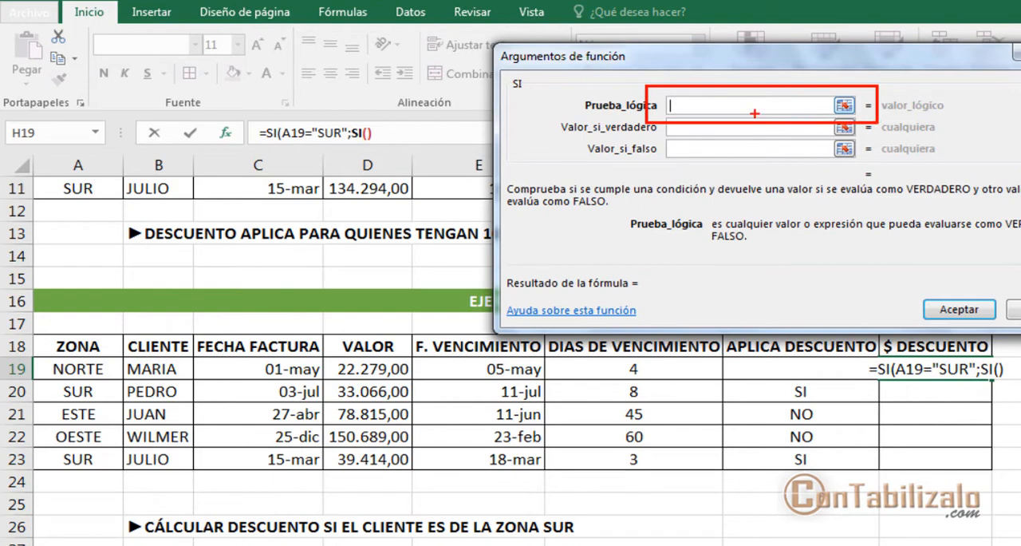
pyautogui.moveTo(367, 133)
pyautogui.mouseDown()
pyautogui.moveTo(638, 111)
pyautogui.moveTo(625, 136)
pyautogui.mouseUp()
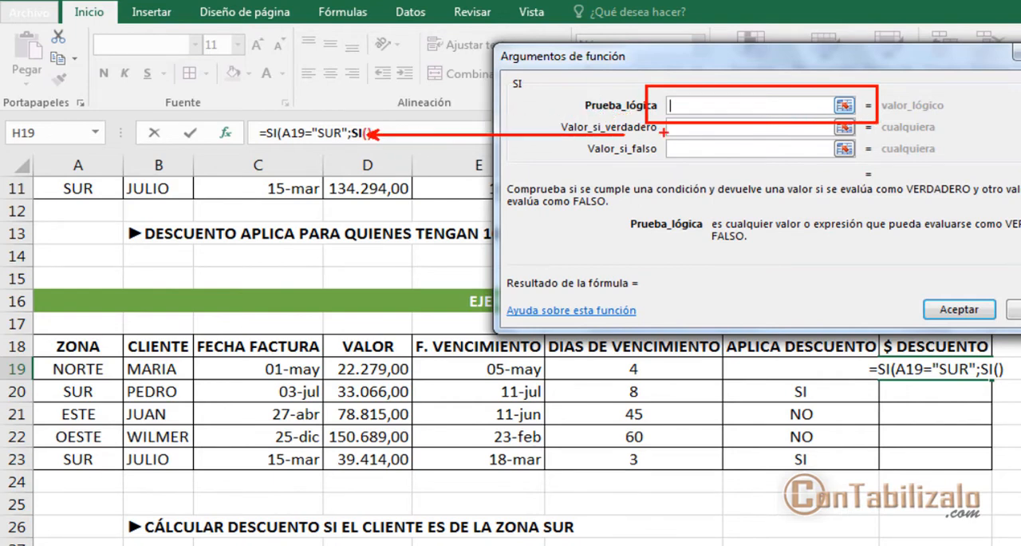
pyautogui.press('Escape')
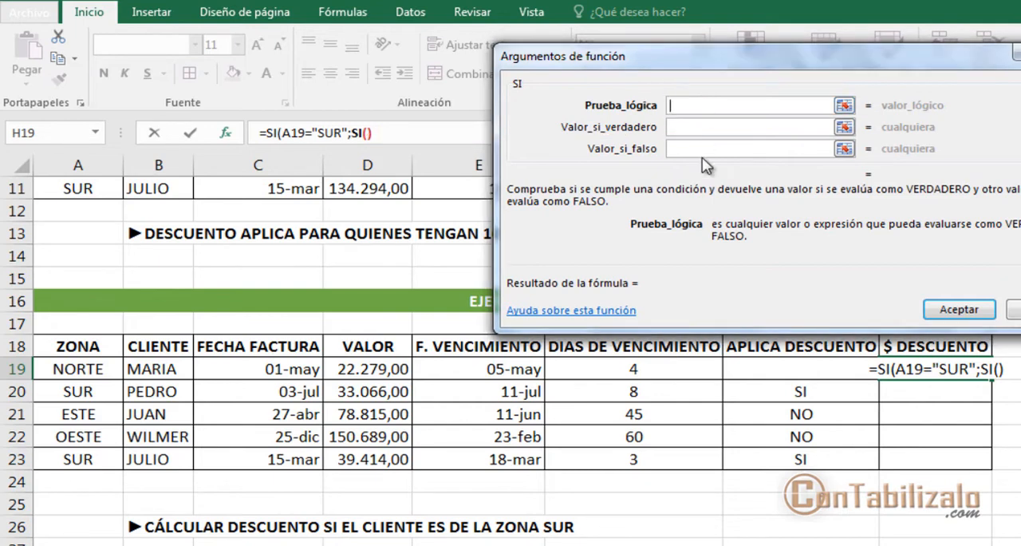
pyautogui.click(648, 367)
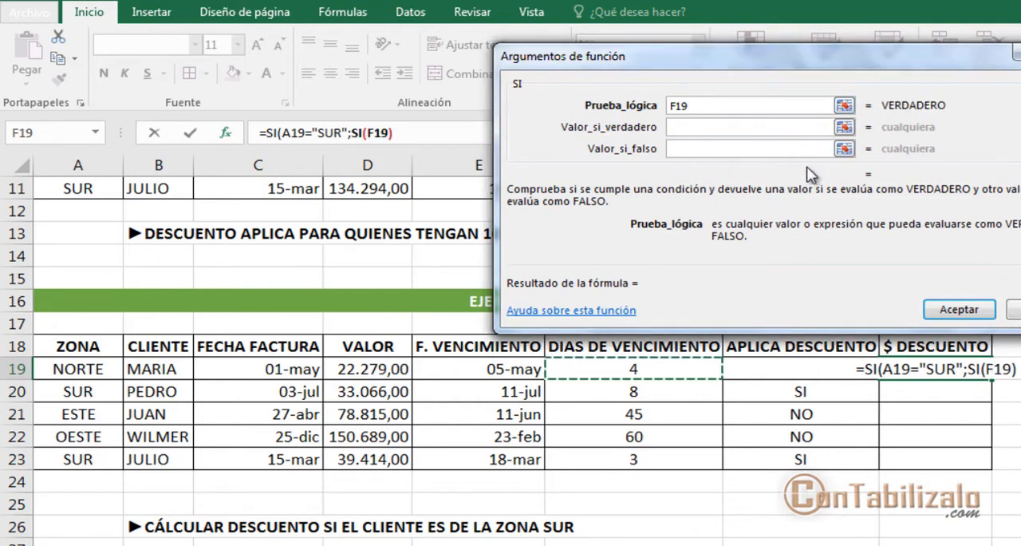
pyautogui.write('<')
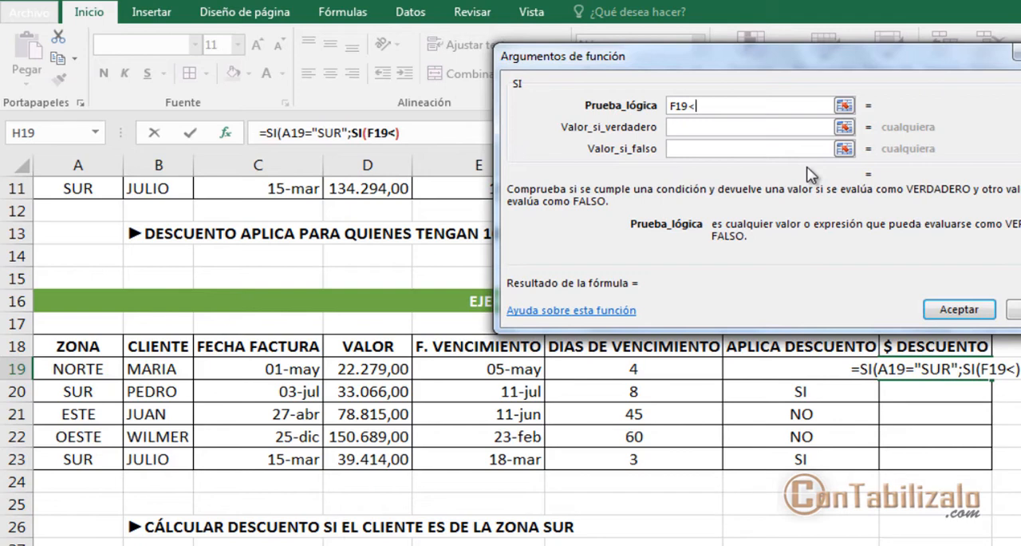
pyautogui.write('=10')
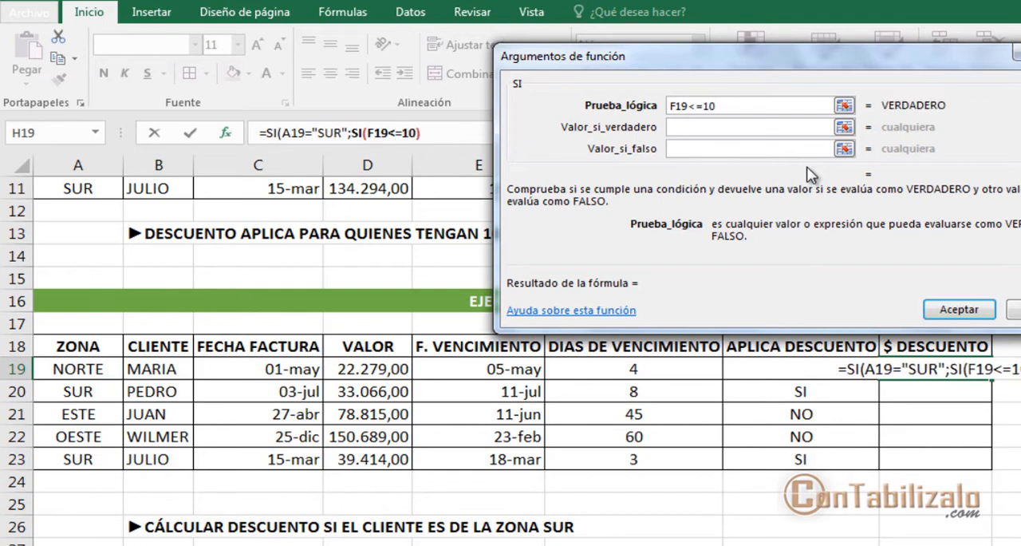
pyautogui.press('Tab')
pyautogui.moveTo(870, 122); pyautogui.dragTo(952, 122)
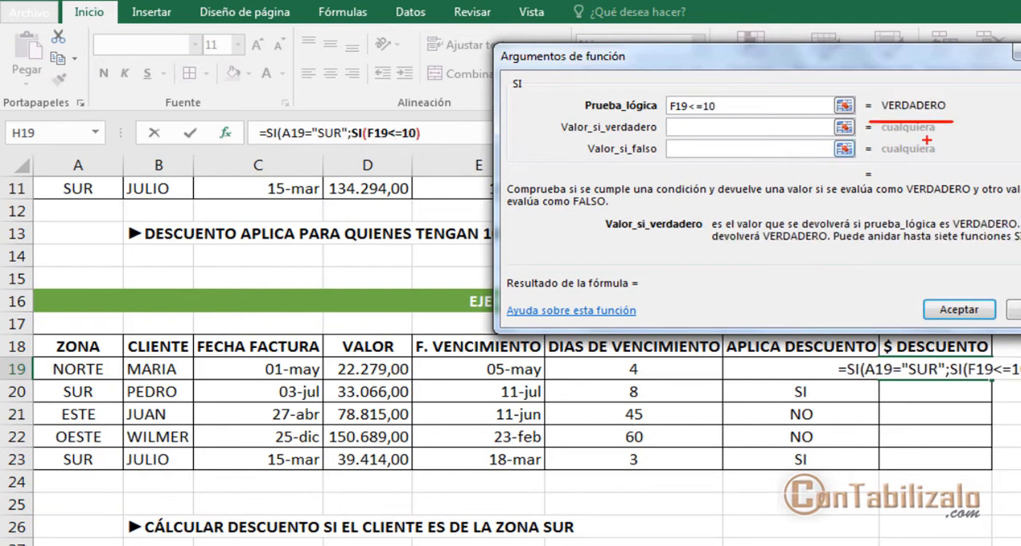
pyautogui.moveTo(616, 350)
pyautogui.mouseDown()
pyautogui.moveTo(660, 396)
pyautogui.moveTo(813, 281)
pyautogui.moveTo(900, 132)
pyautogui.moveTo(932, 123)
pyautogui.mouseUp()
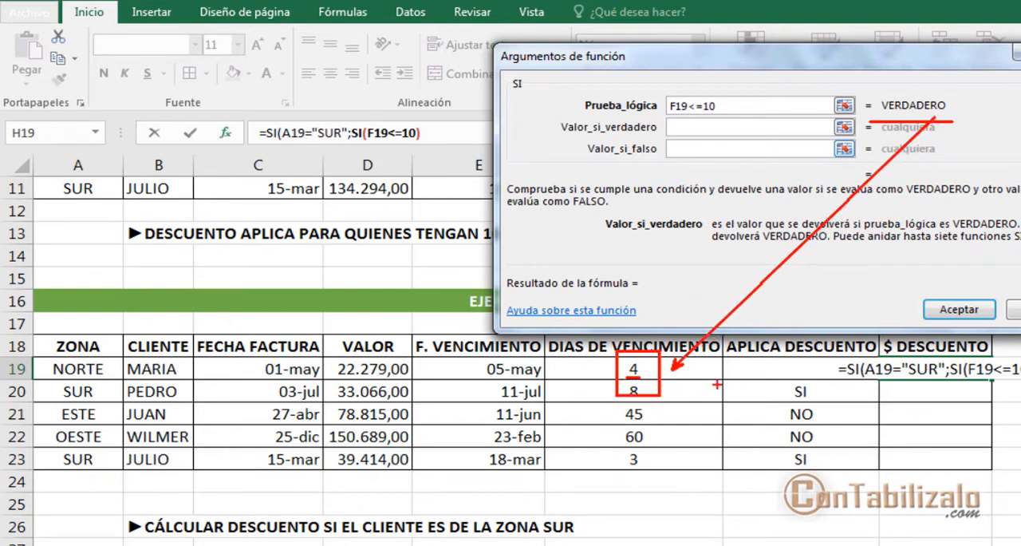
pyautogui.press('Escape')
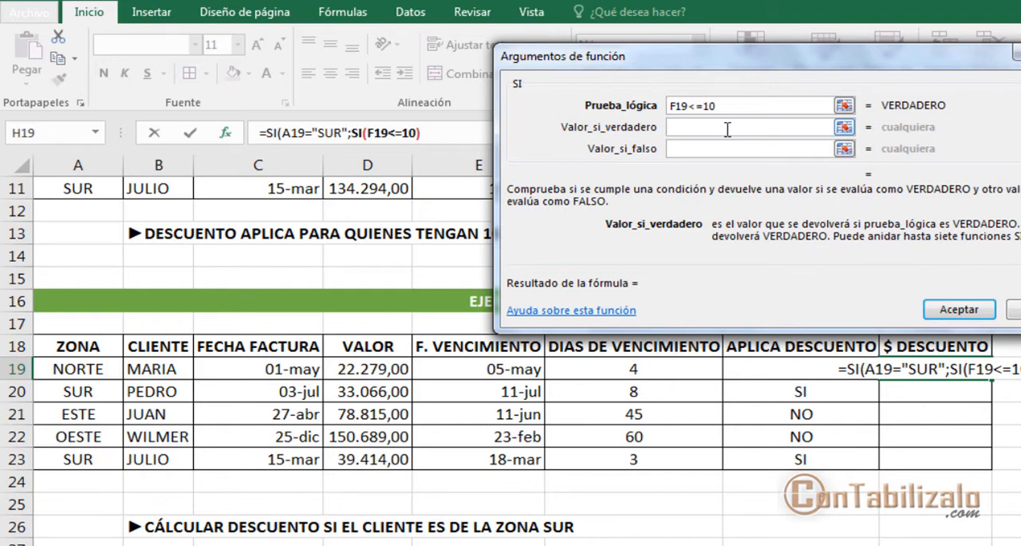
# Step: Set the nested SI function's Valor_si_verdadero to D19*10% and go to its Valor_si_falso
pyautogui.click(391, 365)
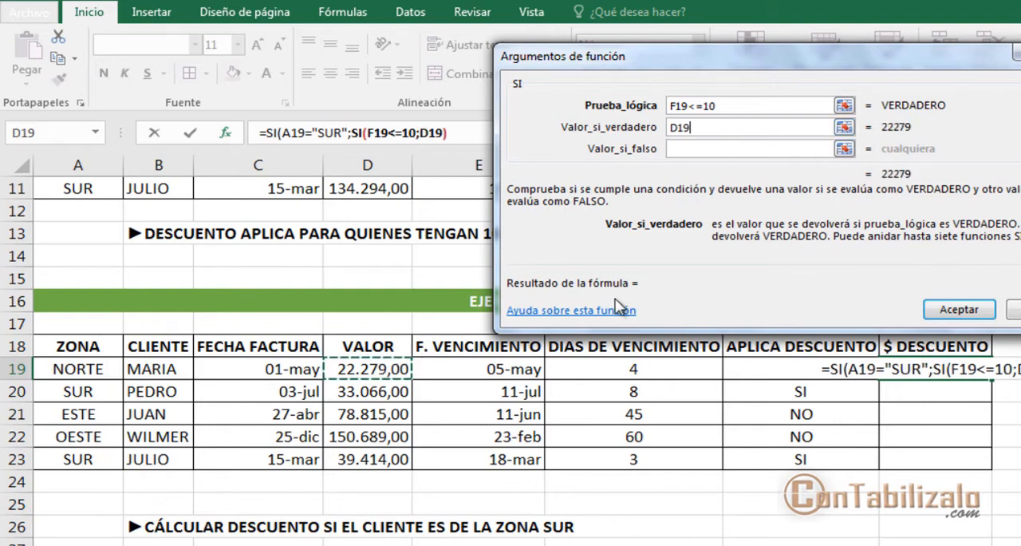
pyautogui.write('*')
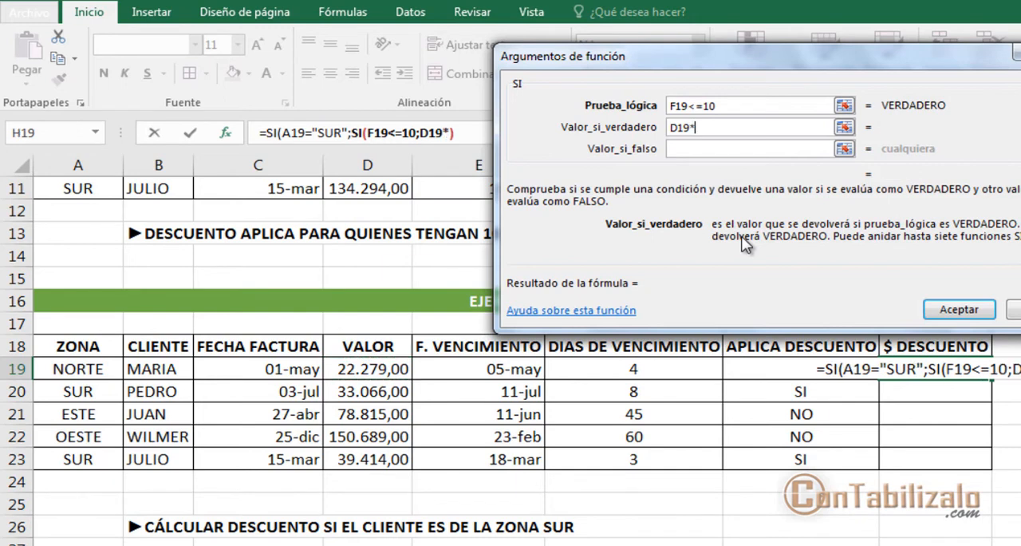
pyautogui.write('10%')
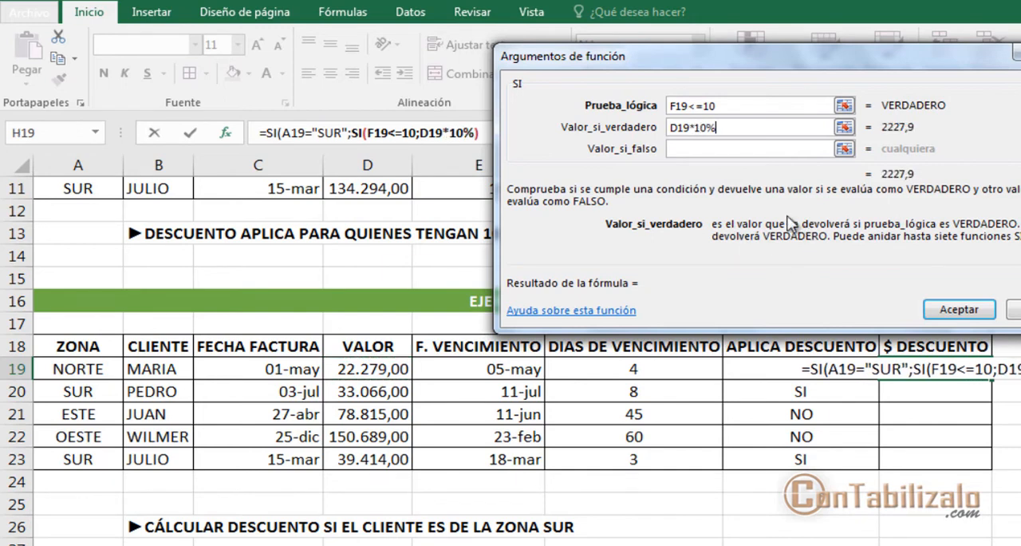
pyautogui.click(720, 149)
pyautogui.moveTo(866, 135); pyautogui.dragTo(951, 134)
pyautogui.press('Escape')
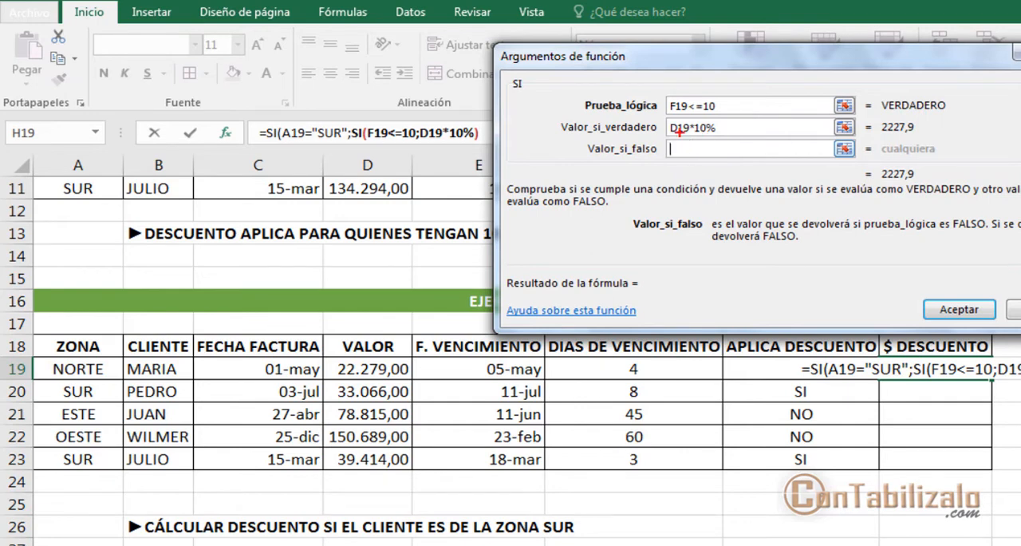
pyautogui.moveTo(658, 124)
pyautogui.mouseDown()
pyautogui.moveTo(710, 163)
pyautogui.moveTo(892, 166)
pyautogui.mouseUp()
pyautogui.press('Escape')
# Step: Return to the arguments of the outer SI function in H19 and review its empty Valor_si_falso
pyautogui.click(272, 133)
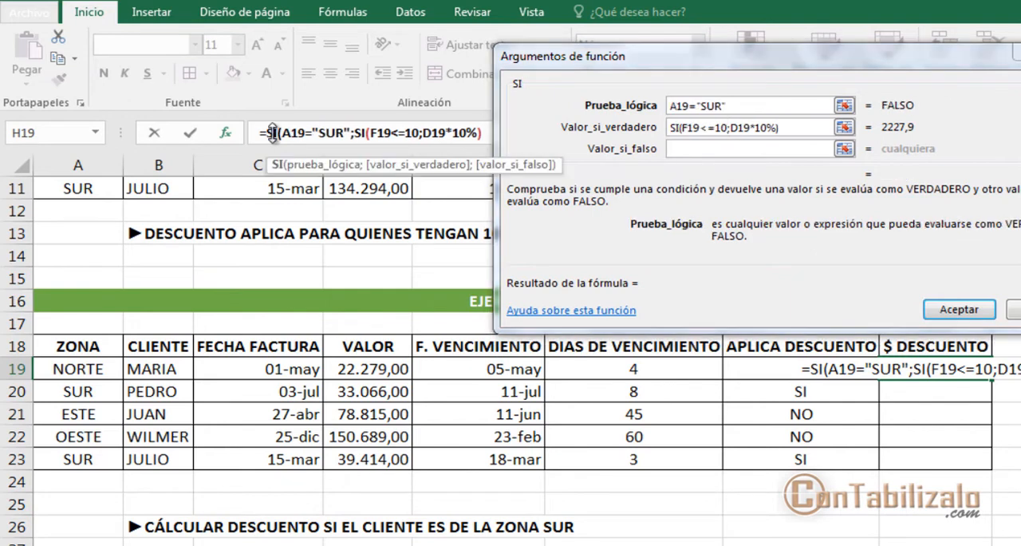
pyautogui.click(734, 152)
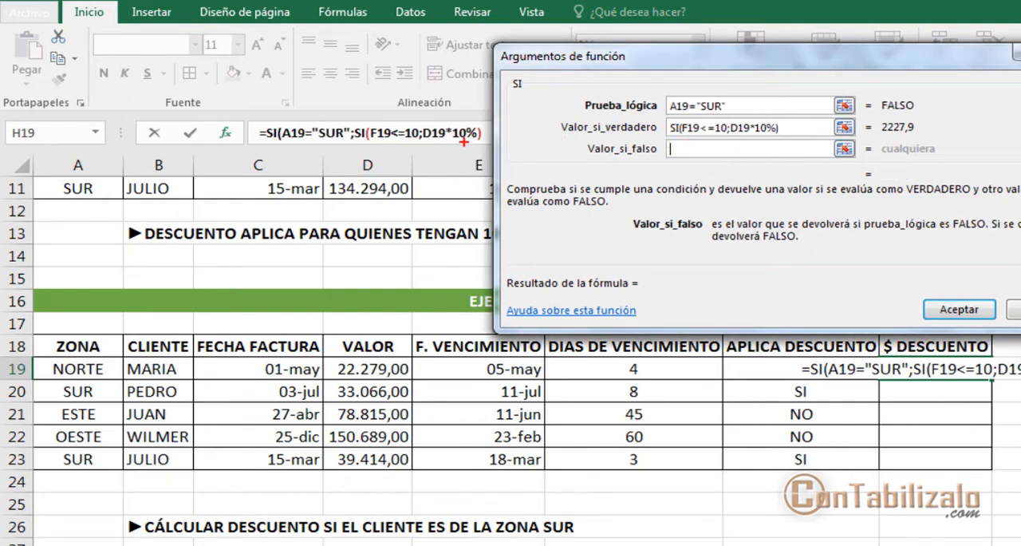
pyautogui.moveTo(280, 145)
pyautogui.mouseDown()
pyautogui.moveTo(358, 136)
pyautogui.moveTo(520, 93)
pyautogui.mouseUp()
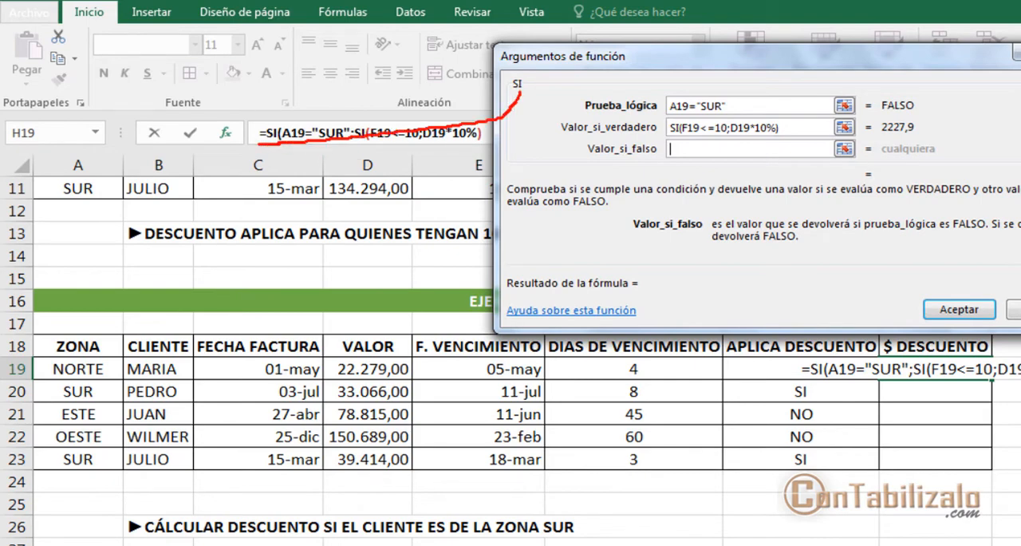
# Step: Enter the nested SI formula in H19 with the proposed closing-parenthesis correction, and fill it down to H23
pyautogui.click(959, 309)
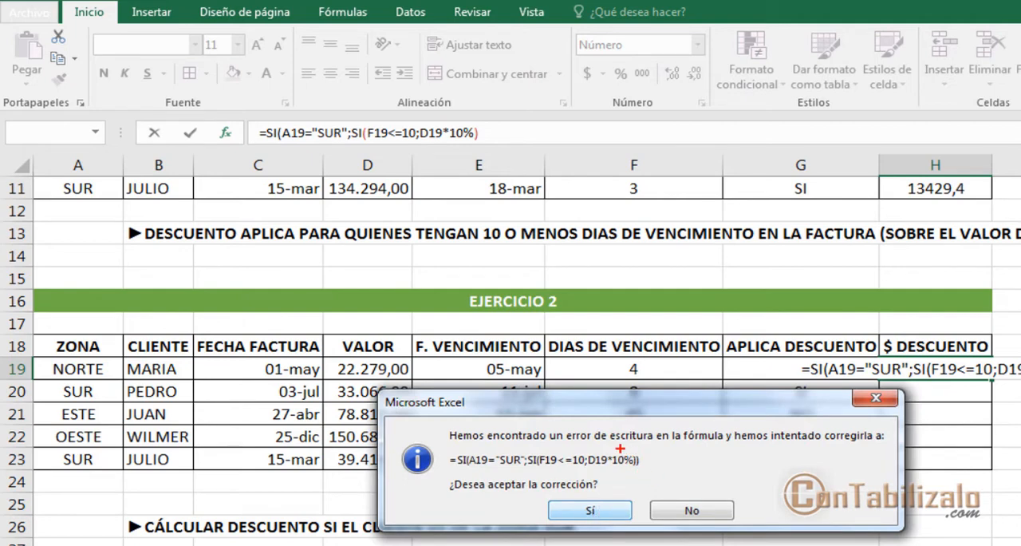
pyautogui.moveTo(617, 440); pyautogui.dragTo(658, 473)
pyautogui.press('Escape')
pyautogui.click(605, 509)
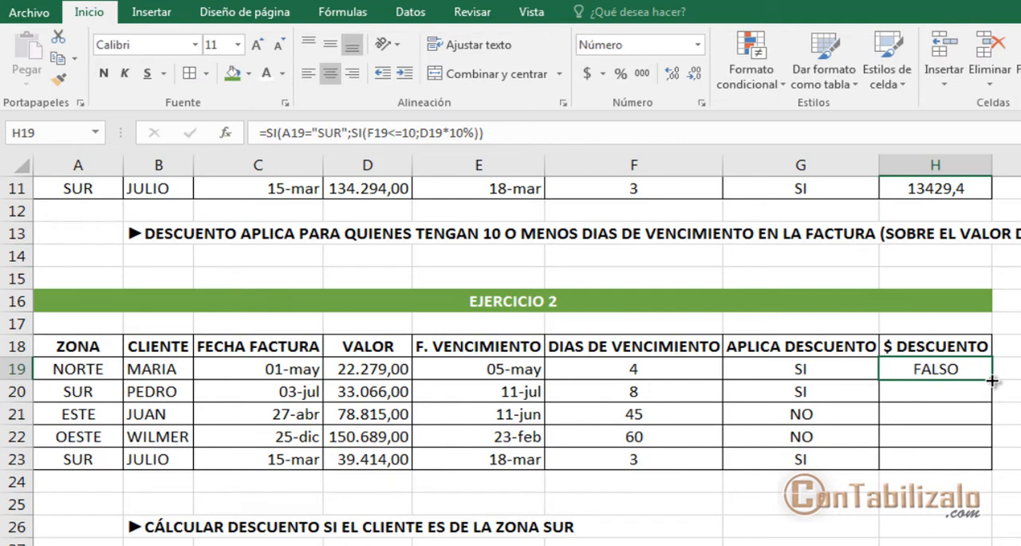
pyautogui.doubleClick(992, 380)
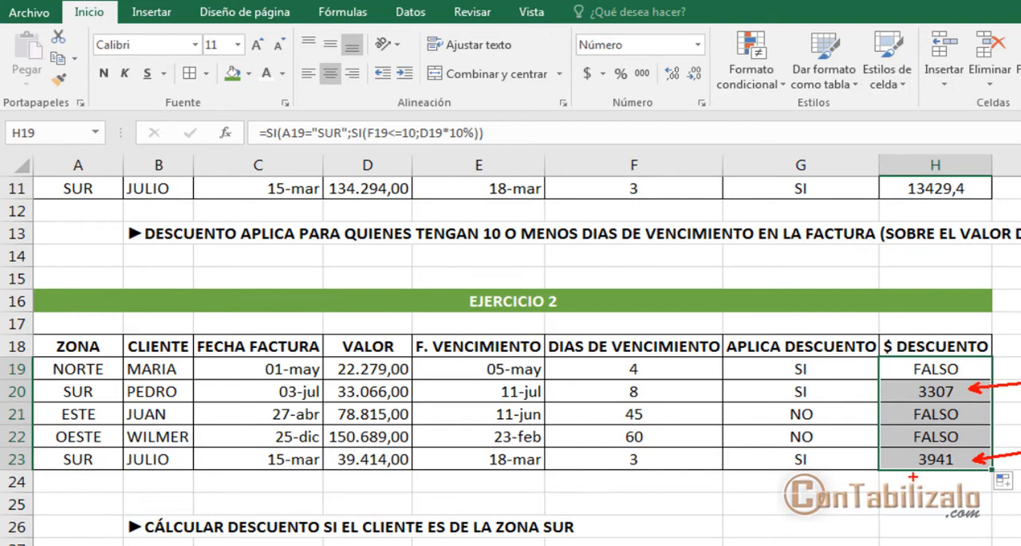
pyautogui.moveTo(913, 476); pyautogui.dragTo(963, 475)
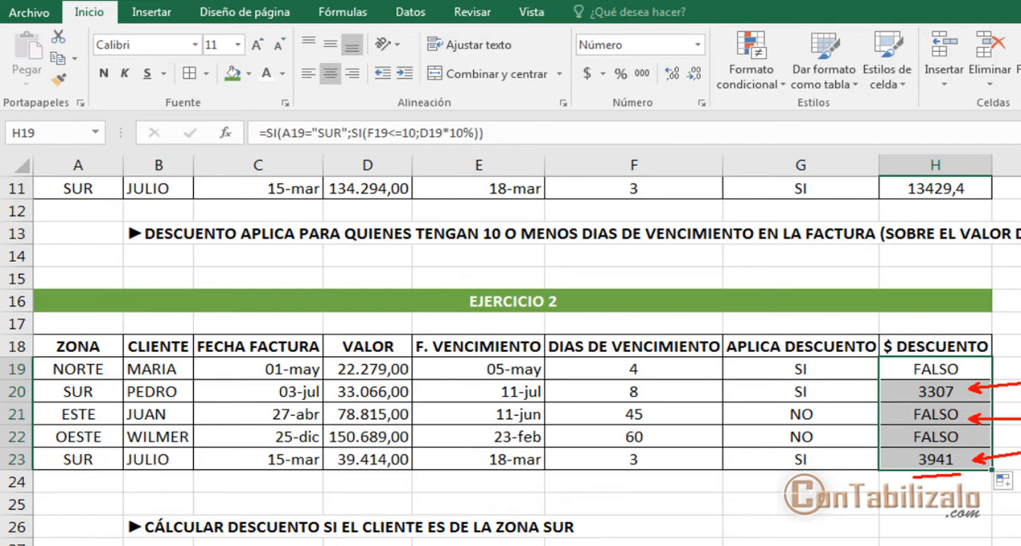
# Step: Set the outer SI function's Valor_si_falso in H19 to 0 and fill the updated formula down to H23
pyautogui.click(901, 367)
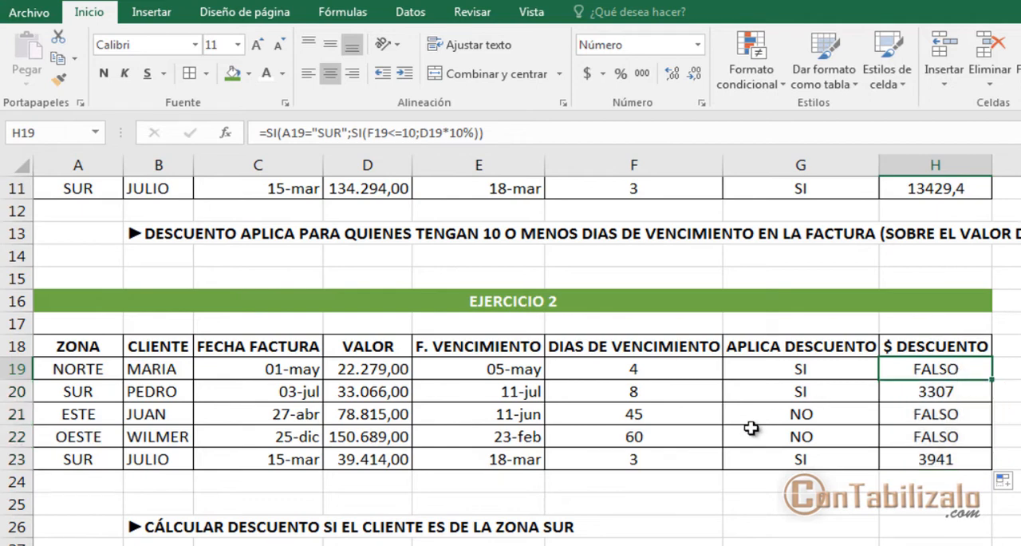
pyautogui.click(226, 133)
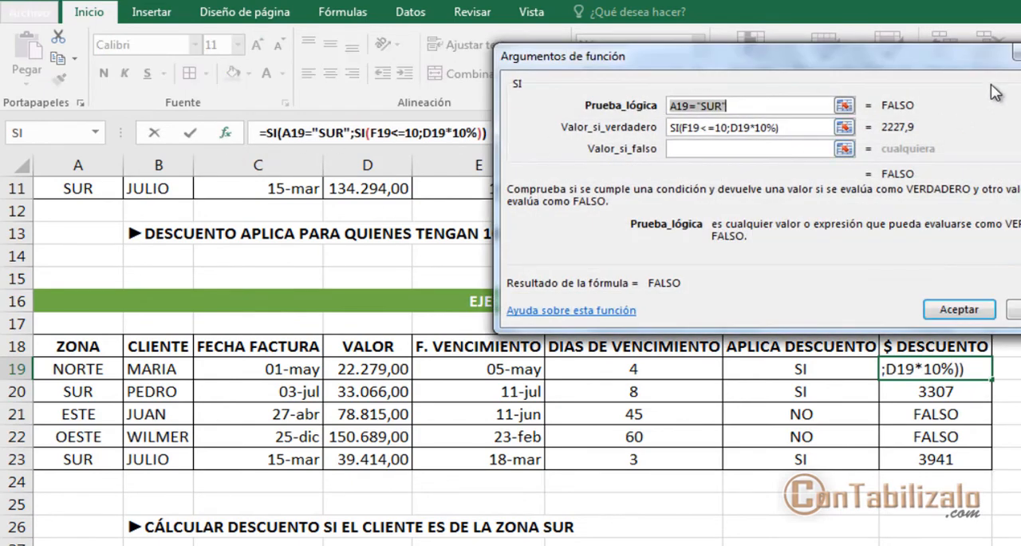
pyautogui.click(959, 308)
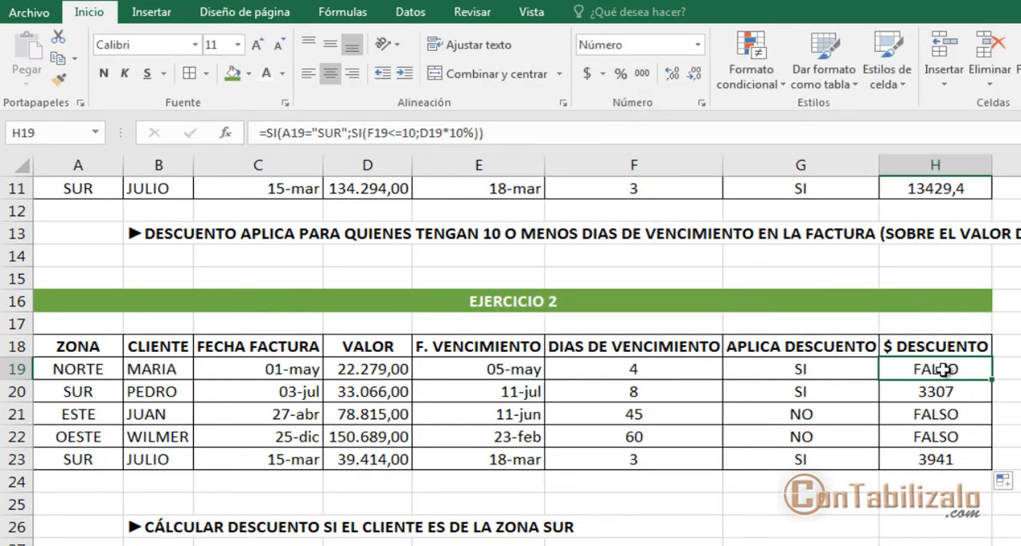
pyautogui.click(226, 133)
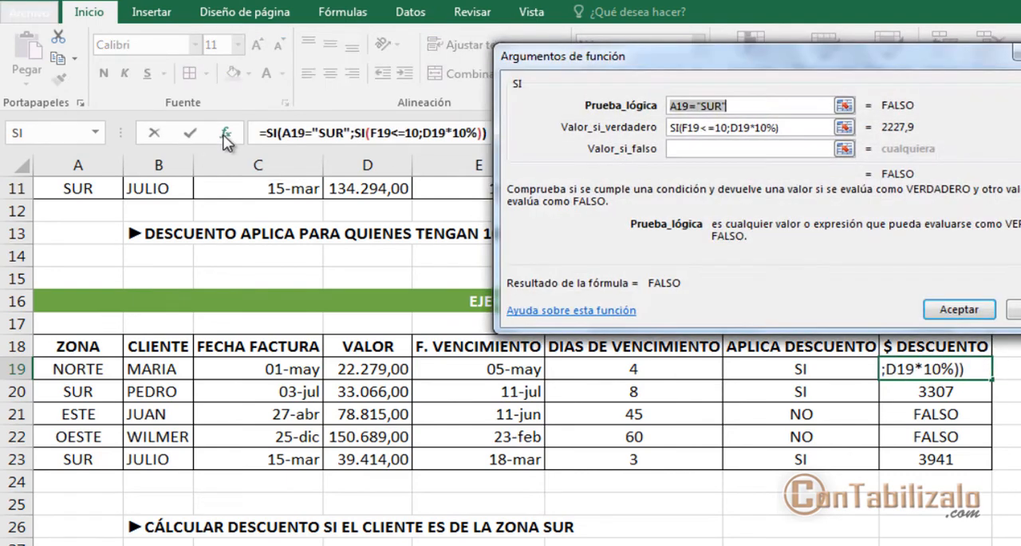
pyautogui.moveTo(744, 65); pyautogui.dragTo(769, 91)
pyautogui.click(510, 154)
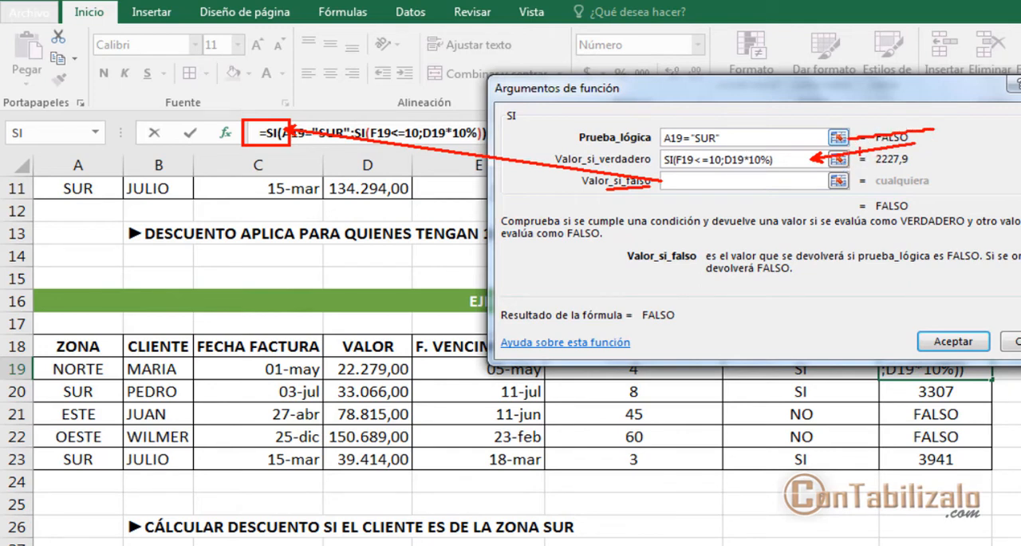
pyautogui.moveTo(860, 151)
pyautogui.mouseDown()
pyautogui.moveTo(858, 194)
pyautogui.moveTo(844, 192)
pyautogui.moveTo(857, 201)
pyautogui.mouseUp()
pyautogui.press('Escape')
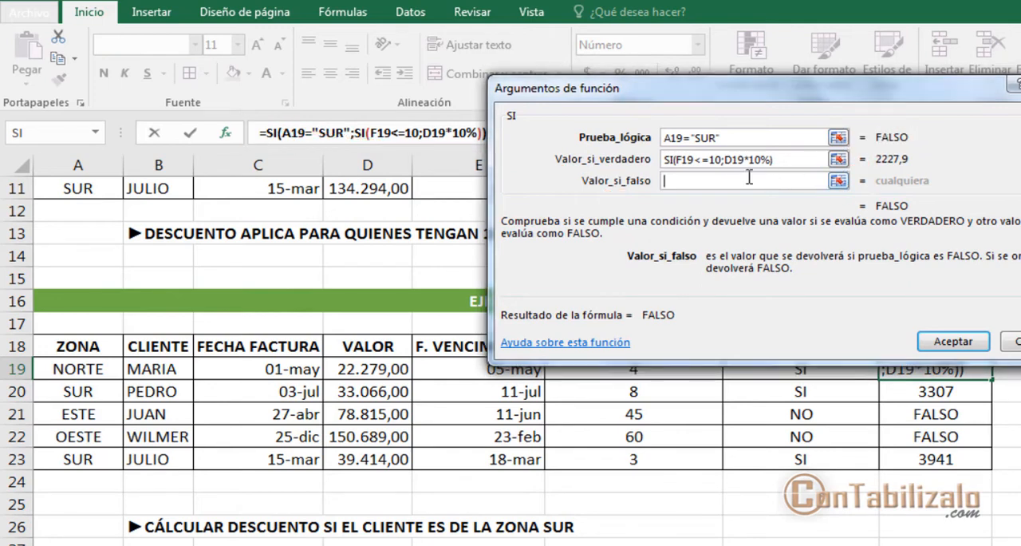
pyautogui.write('0')
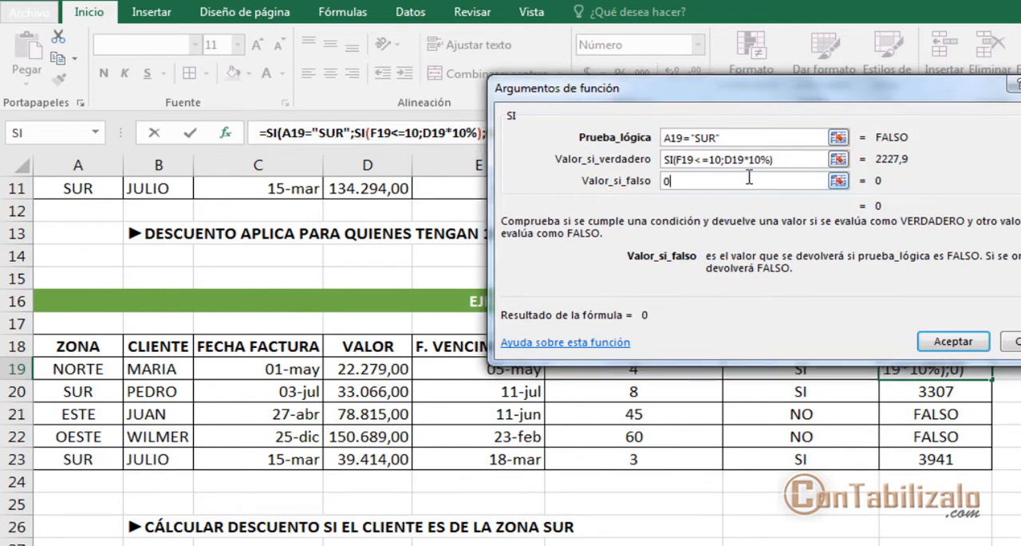
pyautogui.click(943, 344)
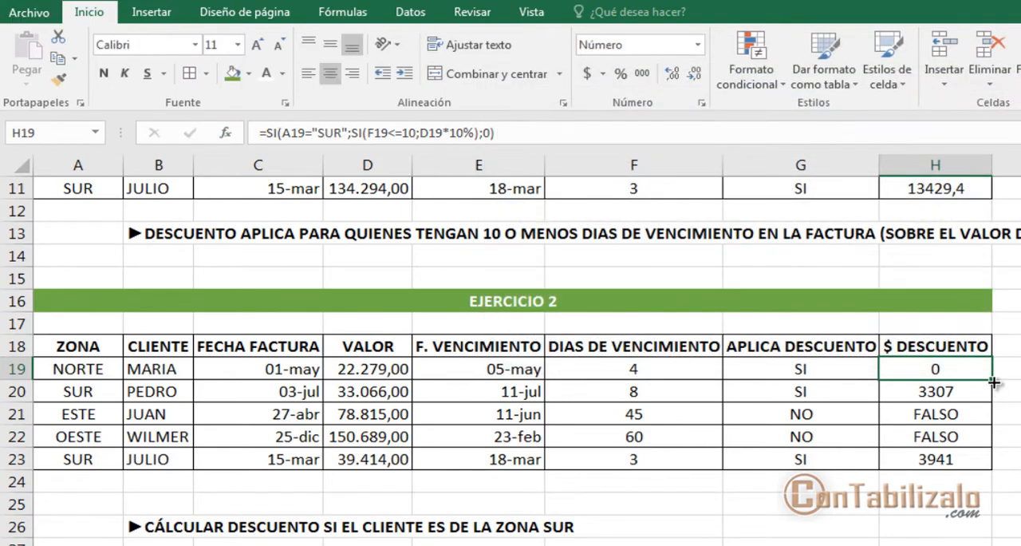
pyautogui.doubleClick(992, 380)
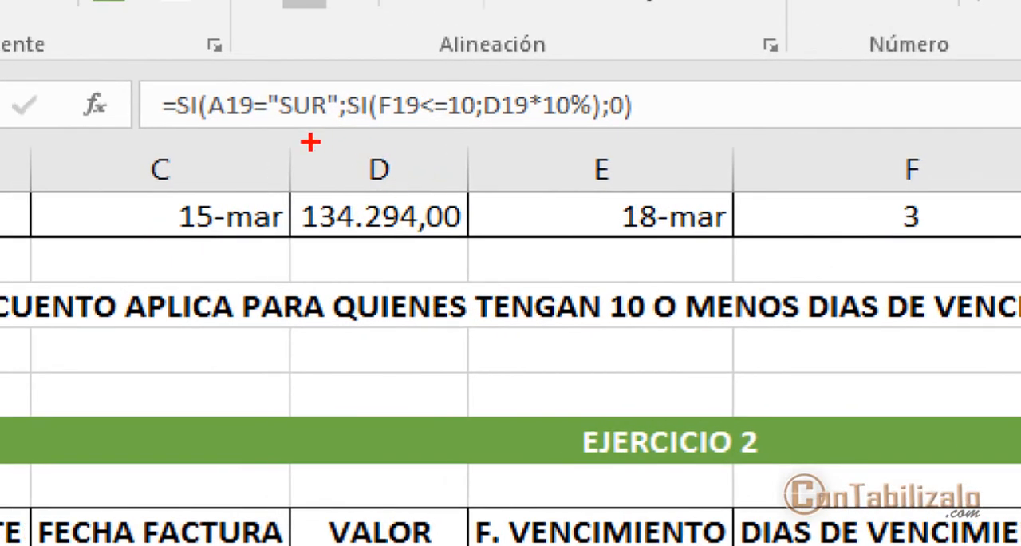
# Step: Examine how the formula in H19 nests the F19<=10 test and D19*10% discount inside the outer A19="SUR" condition
pyautogui.moveTo(169, 120)
pyautogui.mouseDown()
pyautogui.moveTo(332, 121)
pyautogui.moveTo(322, 263)
pyautogui.mouseUp()
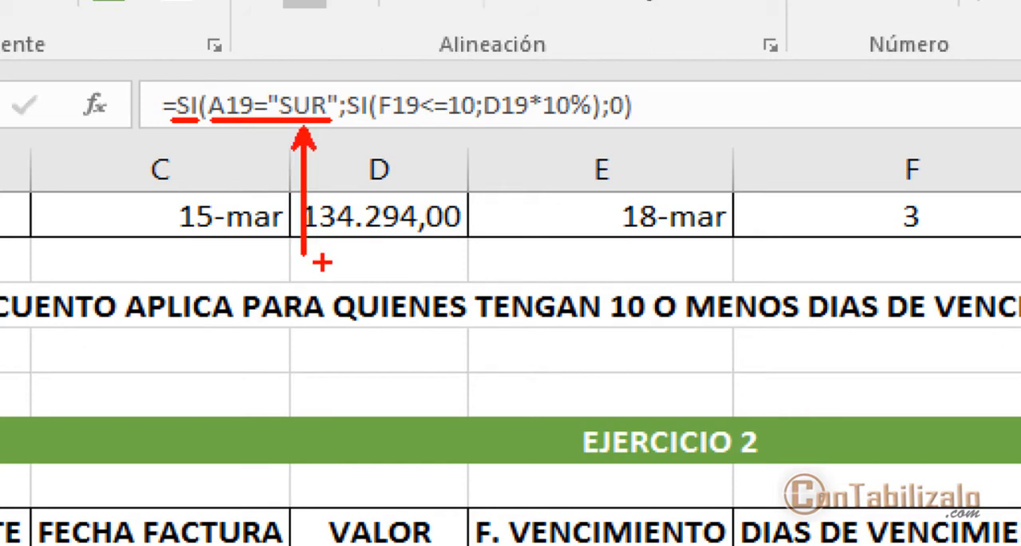
pyautogui.moveTo(351, 123)
pyautogui.mouseDown()
pyautogui.moveTo(581, 125)
pyautogui.moveTo(644, 178)
pyautogui.moveTo(647, 214)
pyautogui.mouseUp()
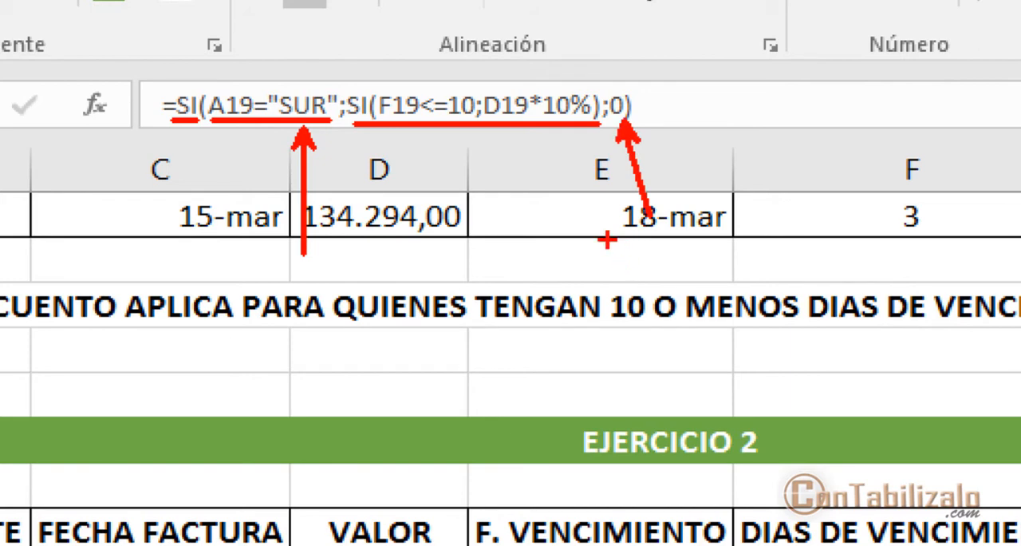
pyautogui.press('b')
pyautogui.moveTo(349, 91)
pyautogui.mouseDown()
pyautogui.moveTo(501, 93)
pyautogui.moveTo(490, 91)
pyautogui.moveTo(598, 127)
pyautogui.mouseUp()
pyautogui.moveTo(595, 80); pyautogui.dragTo(709, 51)
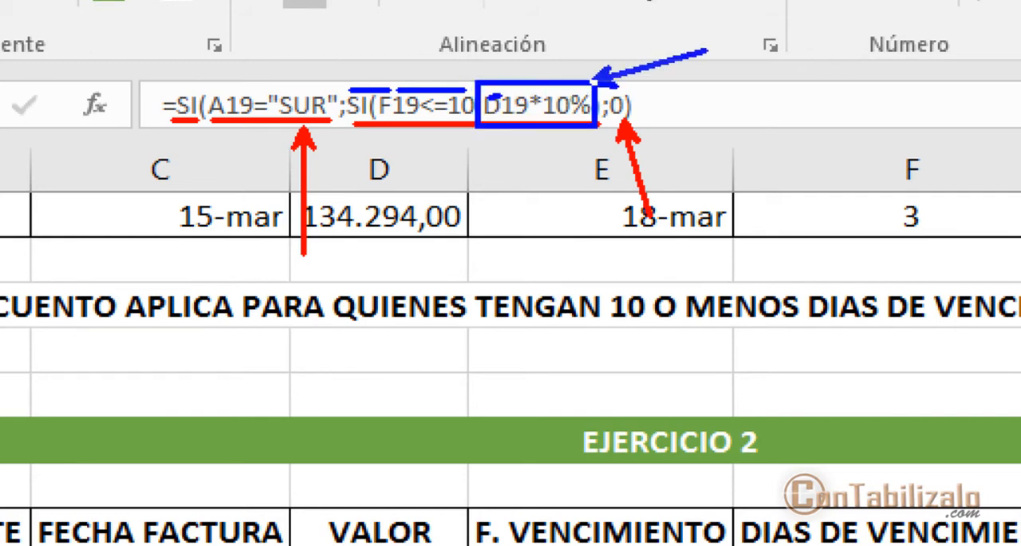
pyautogui.moveTo(604, 111); pyautogui.dragTo(616, 176)
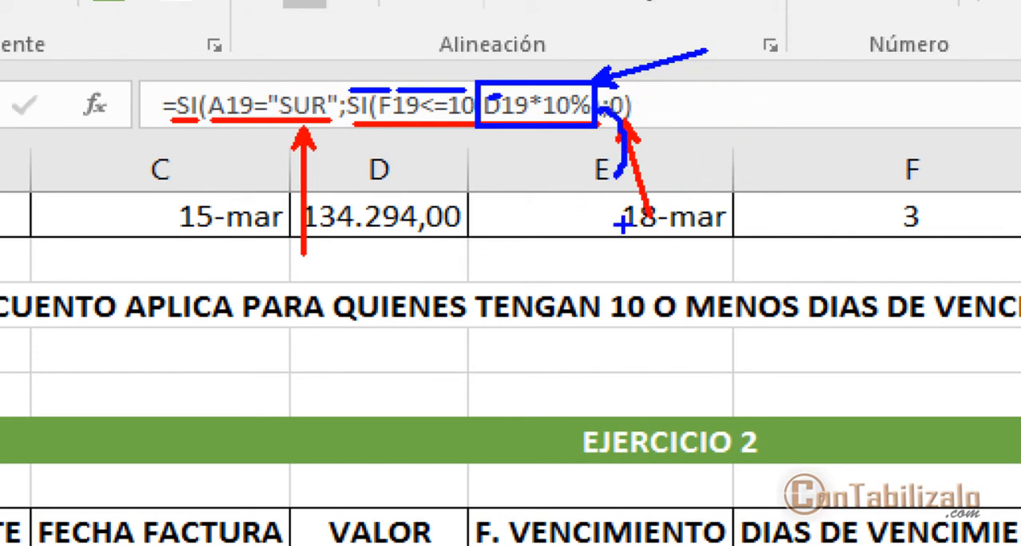
pyautogui.hotkey('ctrl', 'z')
pyautogui.hotkey('ctrl', 'z')
pyautogui.hotkey('ctrl', 'z')
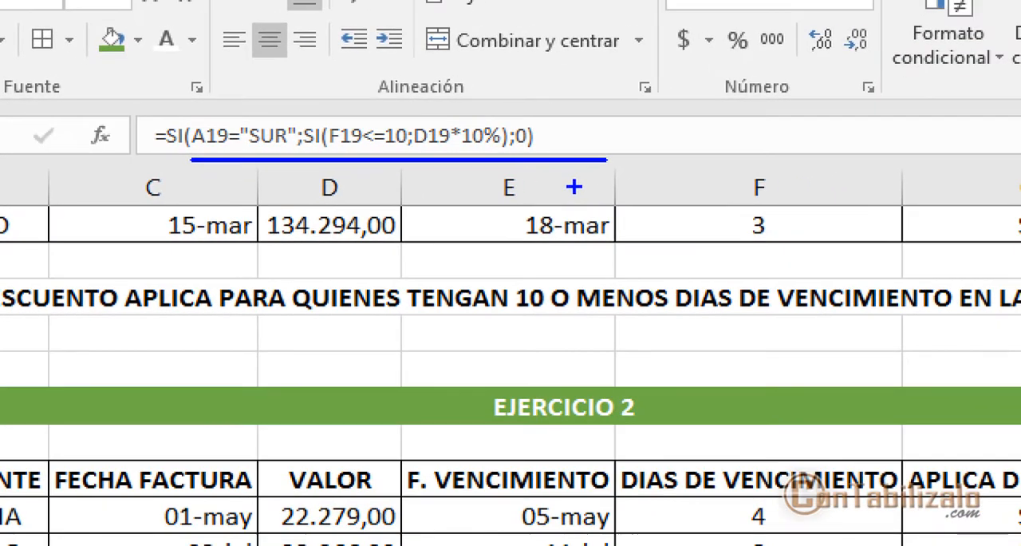
pyautogui.moveTo(693, 12)
pyautogui.mouseDown()
pyautogui.moveTo(878, 85)
pyautogui.moveTo(951, 94)
pyautogui.mouseUp()
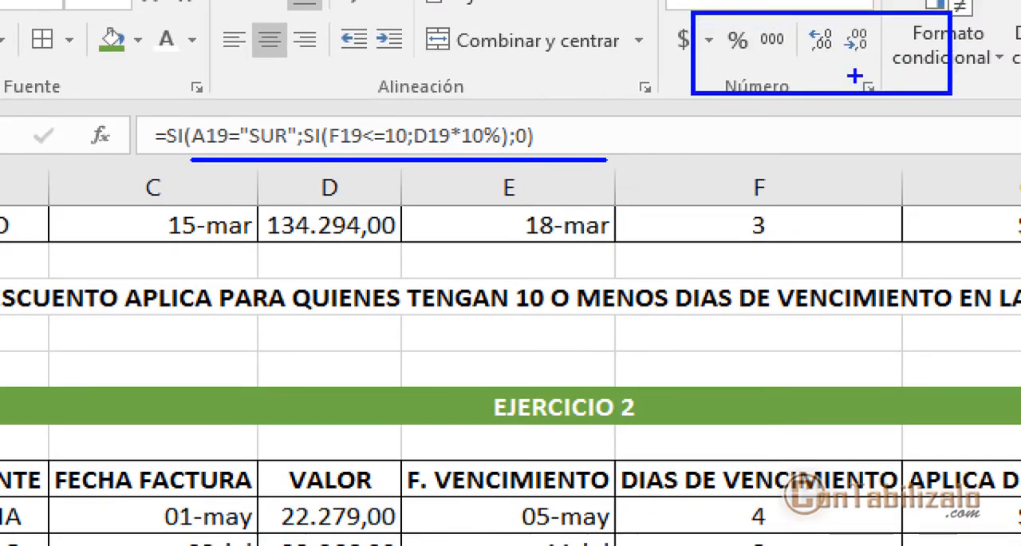
pyautogui.moveTo(844, 69); pyautogui.dragTo(787, 236)
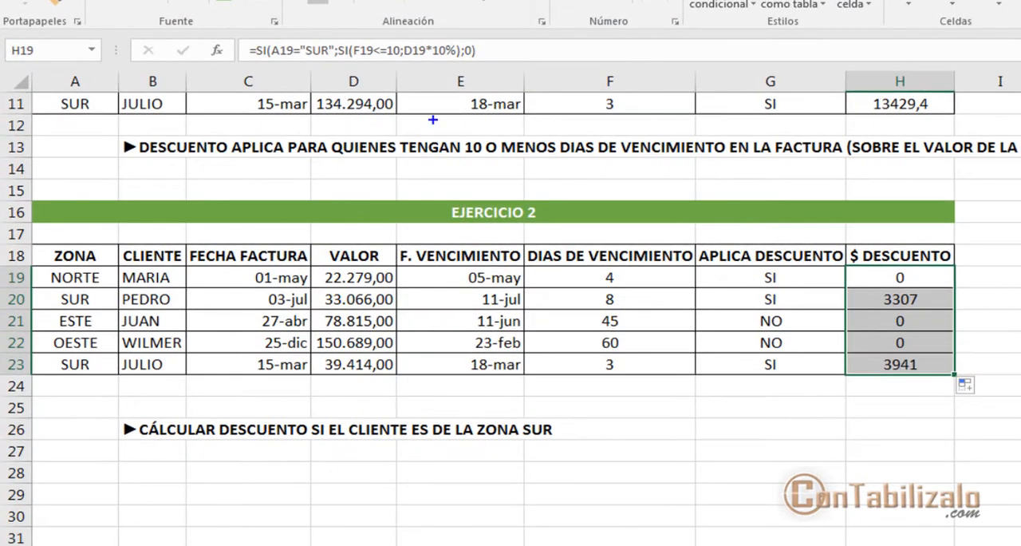
pyautogui.moveTo(274, 70); pyautogui.dragTo(483, 70)
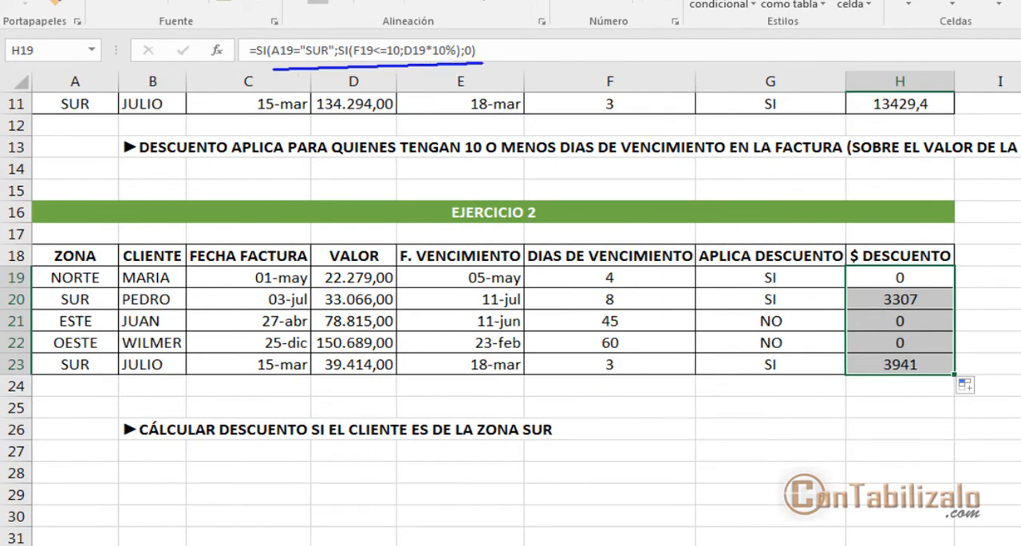
pyautogui.press('Escape')
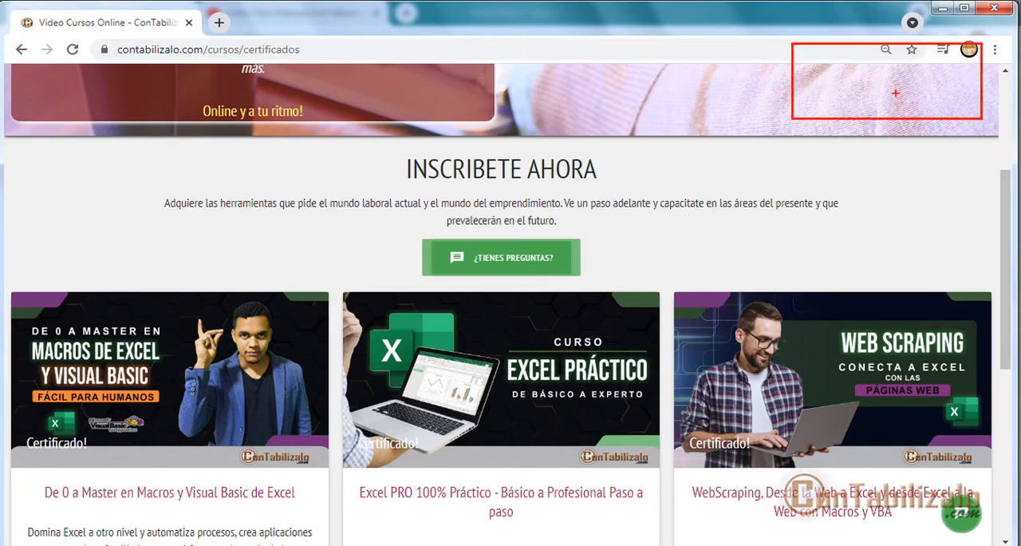
# Step: Review the Excel macros, practical Excel and web scraping courses on the contabilizalo.com certificados page, and return to the Excel workbook
pyautogui.moveTo(668, 527)
pyautogui.mouseDown()
pyautogui.moveTo(684, 359)
pyautogui.moveTo(668, 317)
pyautogui.mouseUp()
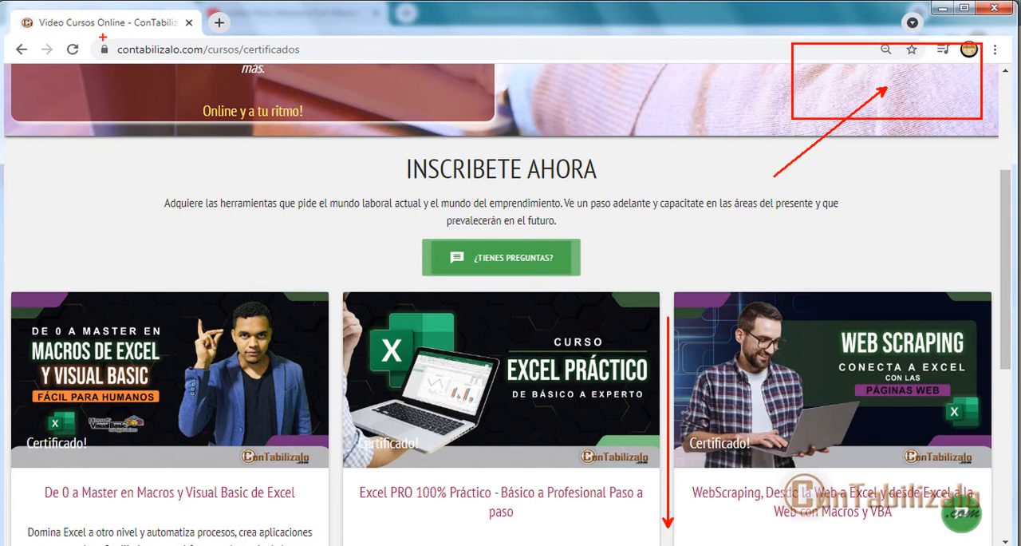
pyautogui.moveTo(102, 37); pyautogui.dragTo(326, 71)
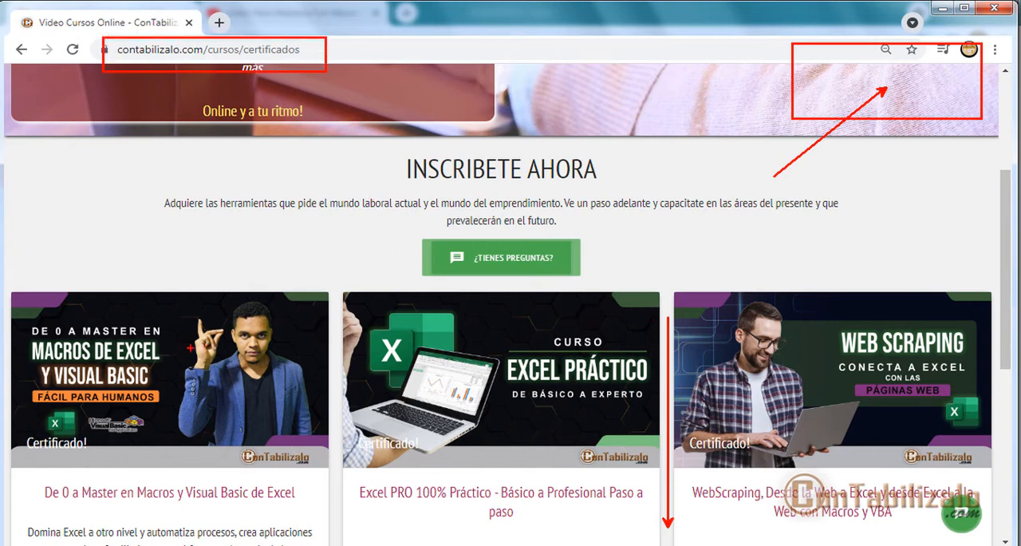
pyautogui.moveTo(9, 311); pyautogui.dragTo(202, 416)
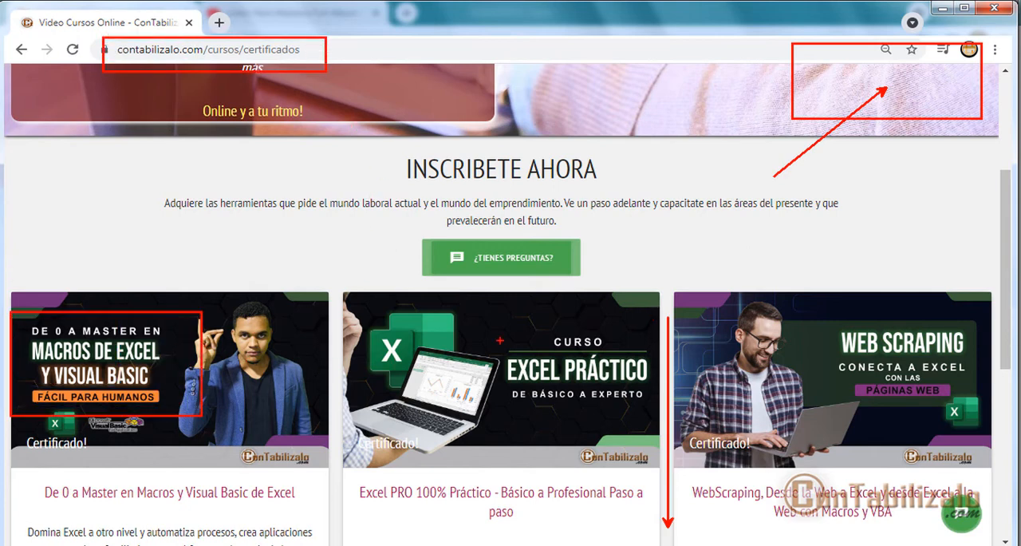
pyautogui.moveTo(485, 316)
pyautogui.mouseDown()
pyautogui.moveTo(679, 404)
pyautogui.moveTo(692, 427)
pyautogui.mouseUp()
pyautogui.moveTo(819, 294)
pyautogui.mouseDown()
pyautogui.moveTo(926, 351)
pyautogui.moveTo(976, 425)
pyautogui.mouseUp()
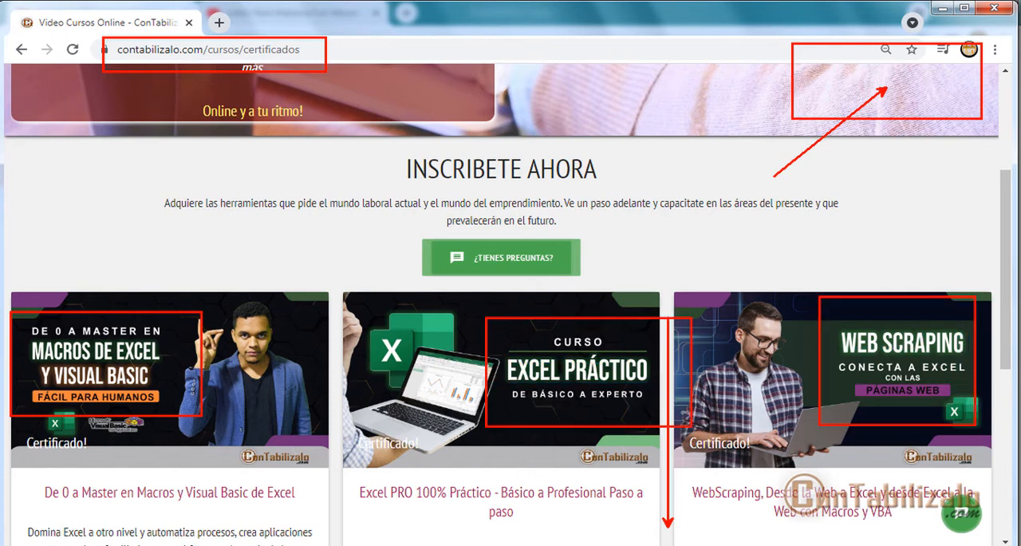
pyautogui.moveTo(905, 315); pyautogui.dragTo(738, 210)
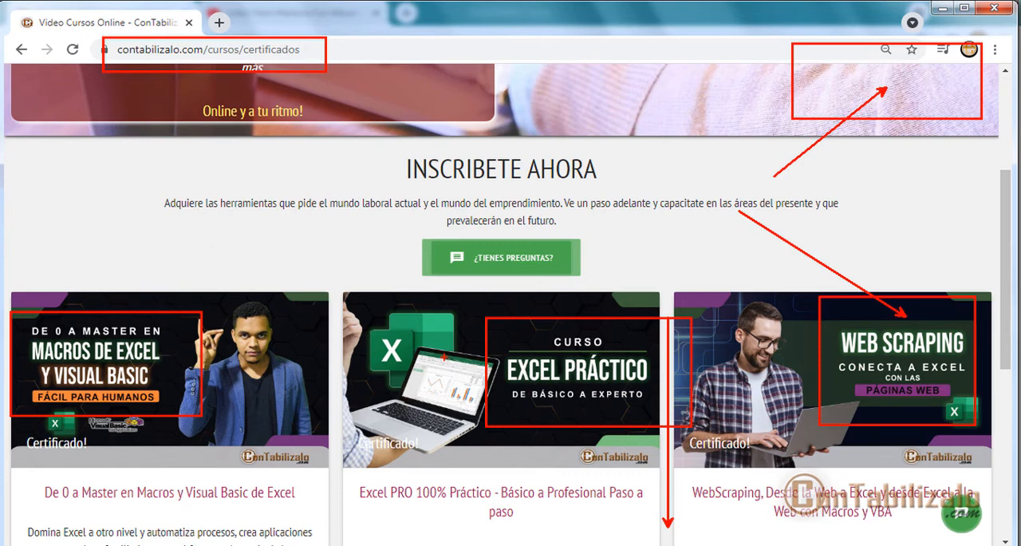
pyautogui.press('Escape')
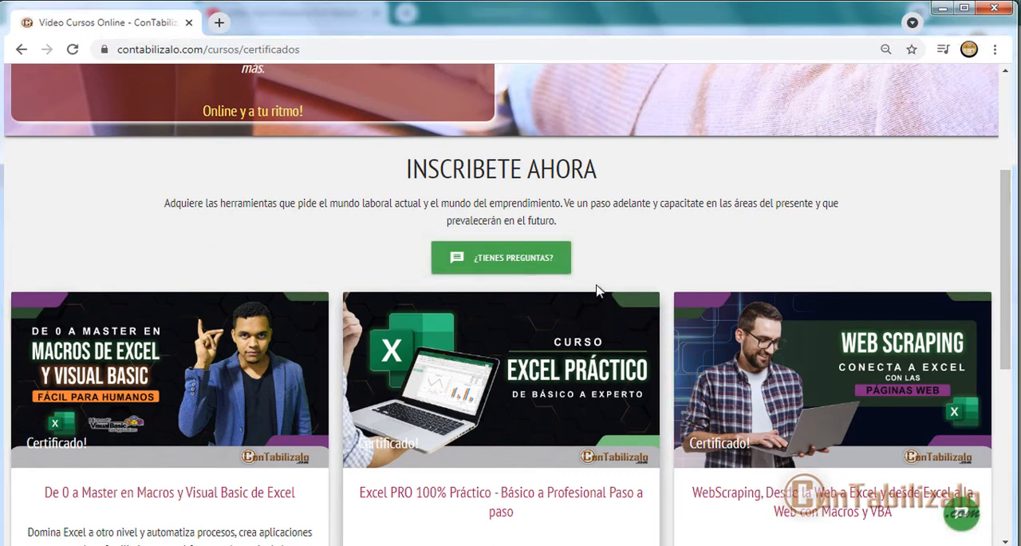
pyautogui.click(946, 11)
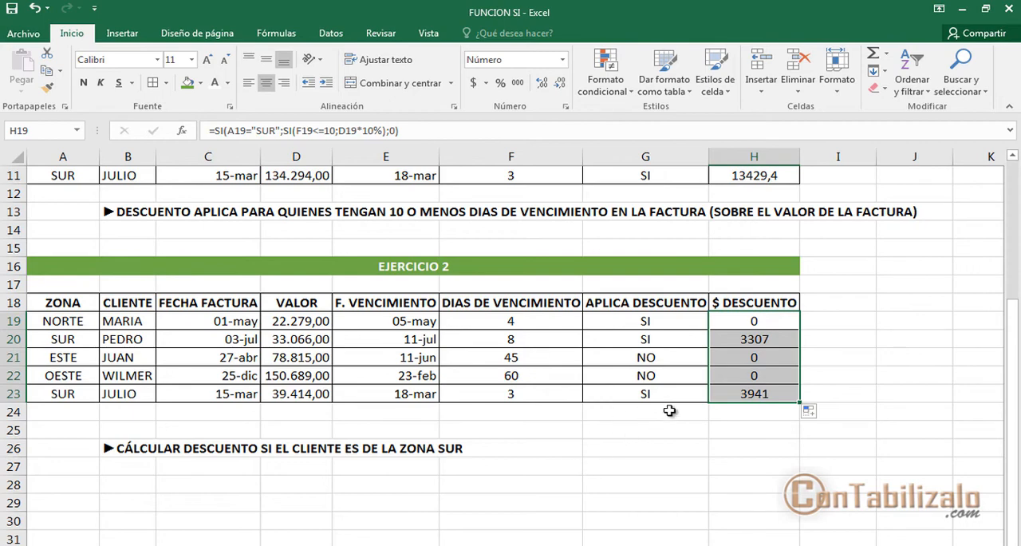
# Step: Insert the SI function in cell G26, beside the ZONA SUR discount instruction, with its arguments ready for entry
pyautogui.click(617, 435)
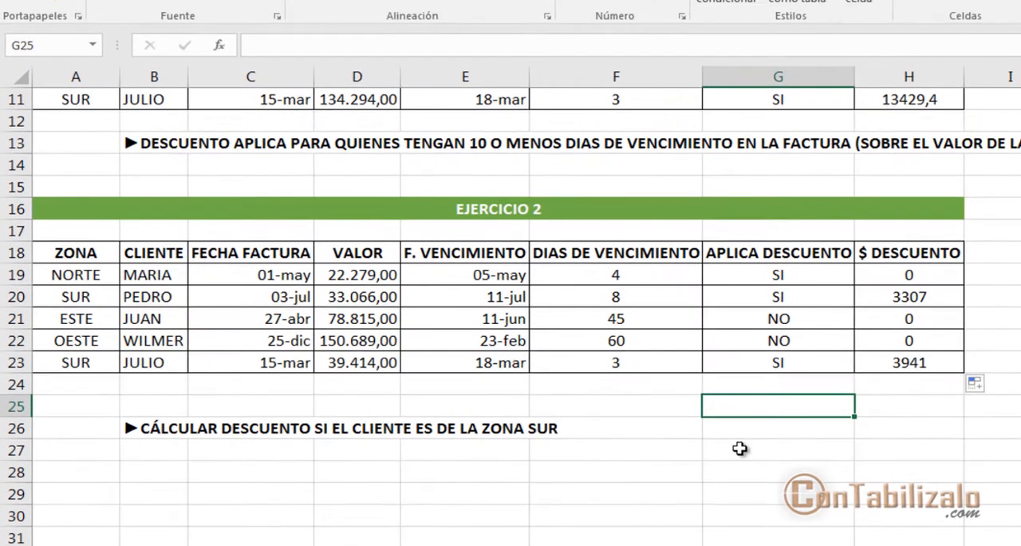
pyautogui.click(623, 469)
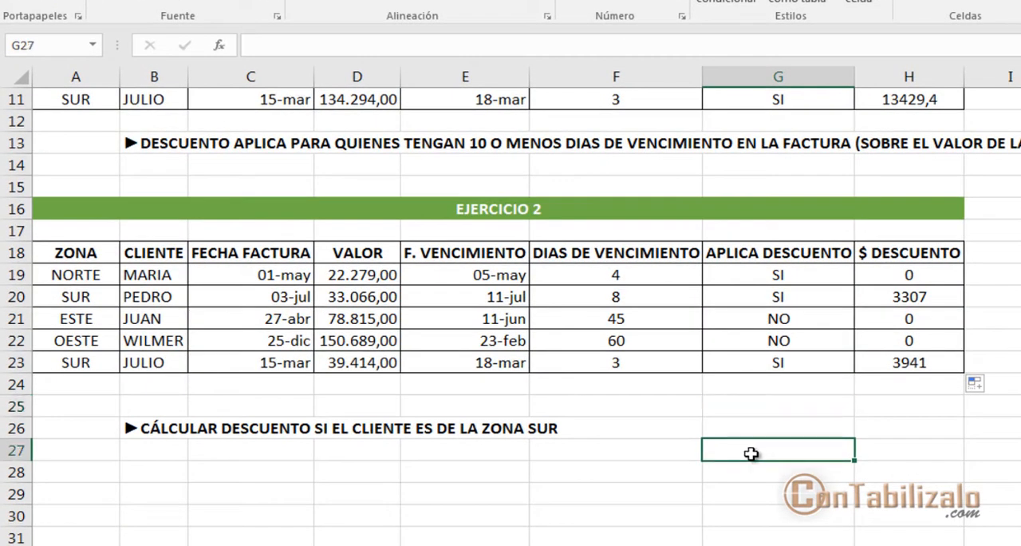
pyautogui.click(746, 429)
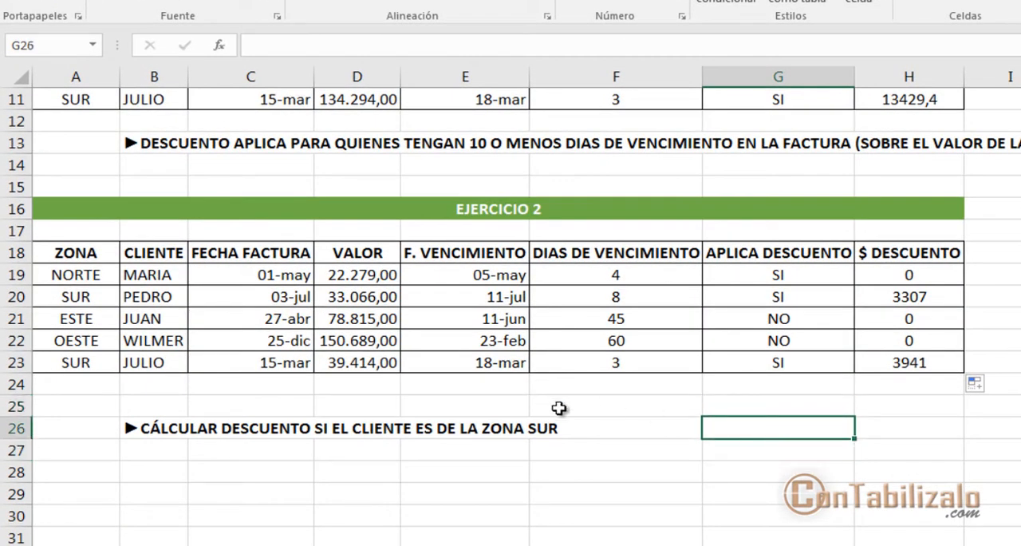
pyautogui.click(219, 45)
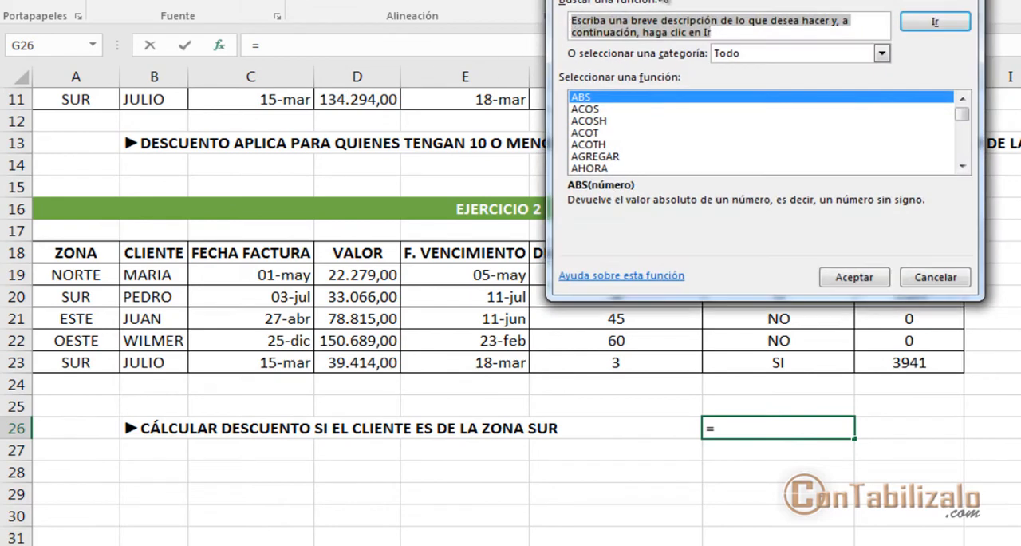
pyautogui.moveTo(639, 0); pyautogui.dragTo(327, 104)
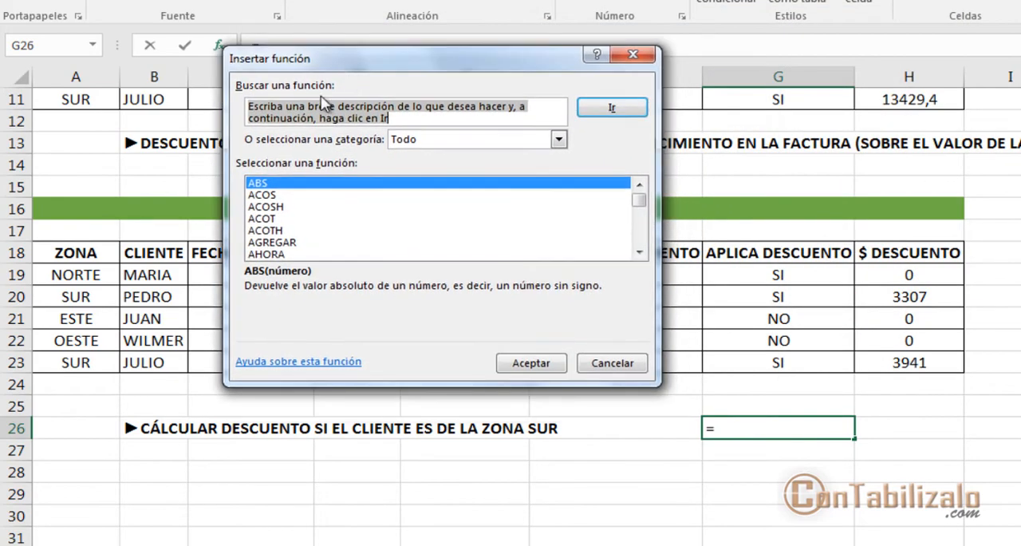
pyautogui.write('SI')
pyautogui.click(266, 206)
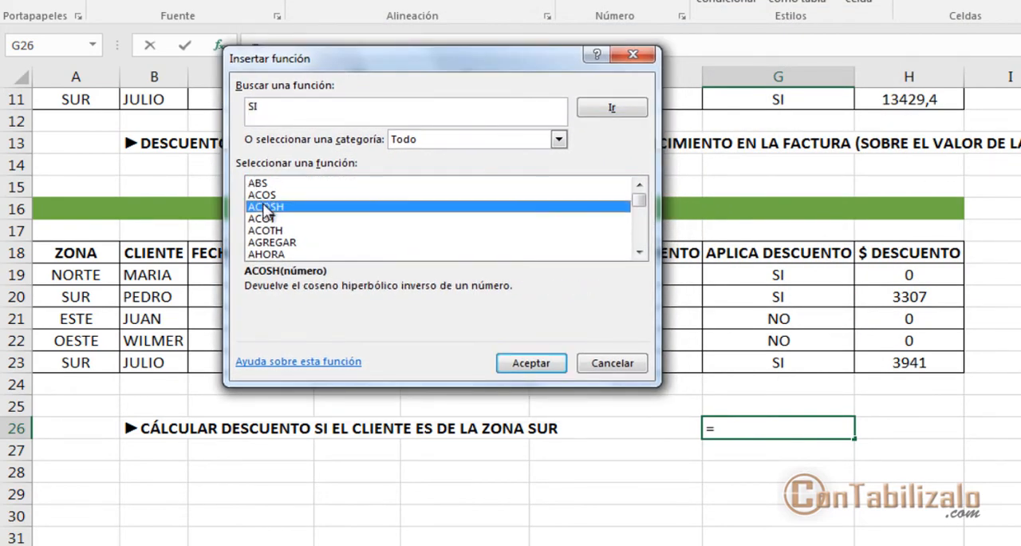
pyautogui.write('si')
pyautogui.click(503, 359)
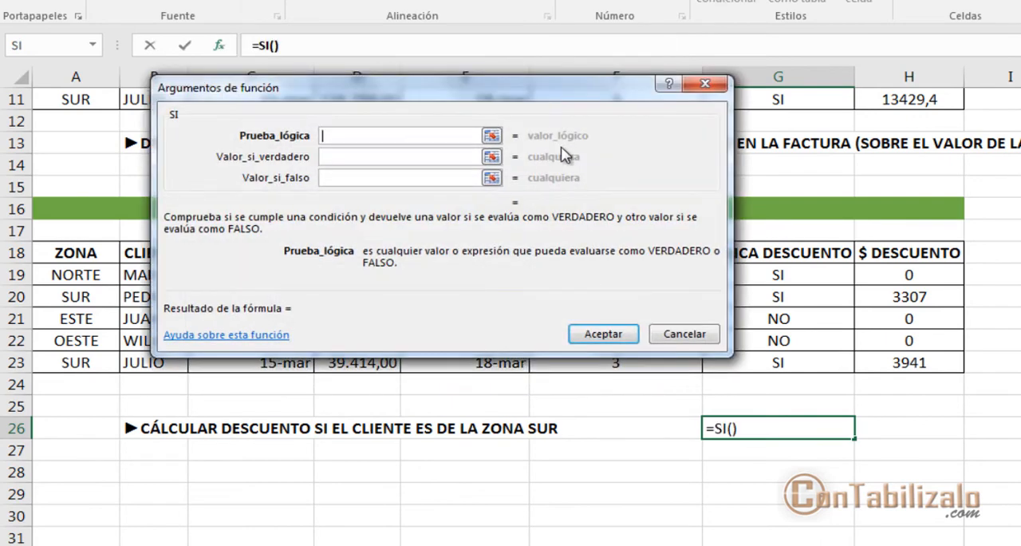
pyautogui.moveTo(541, 97); pyautogui.dragTo(503, 124)
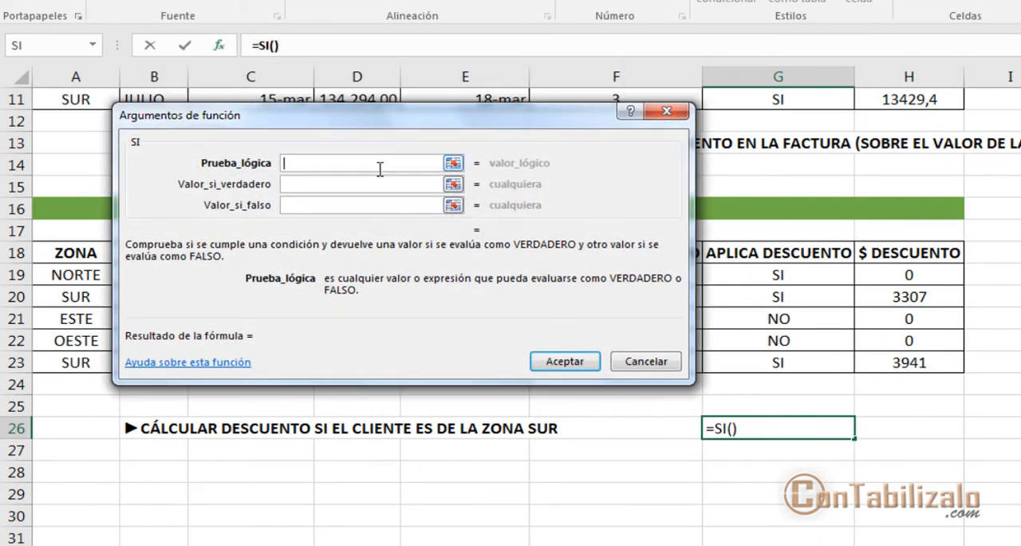
# Step: Set the SI function's Prueba_lógica to ESBLANCO(H26) and check what the test evaluates to
pyautogui.write('ESBLANCO')
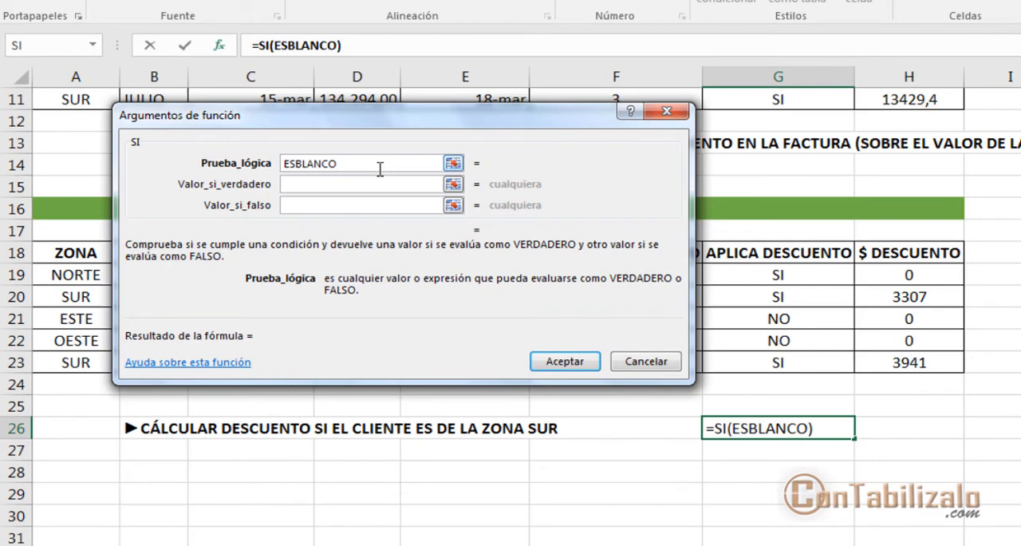
pyautogui.write('(')
pyautogui.click(939, 423)
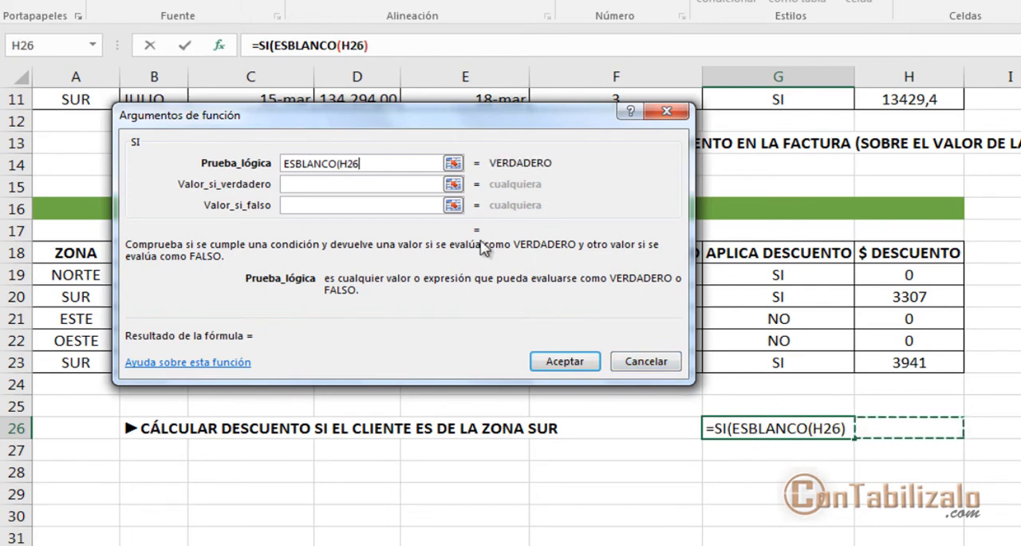
pyautogui.write(')')
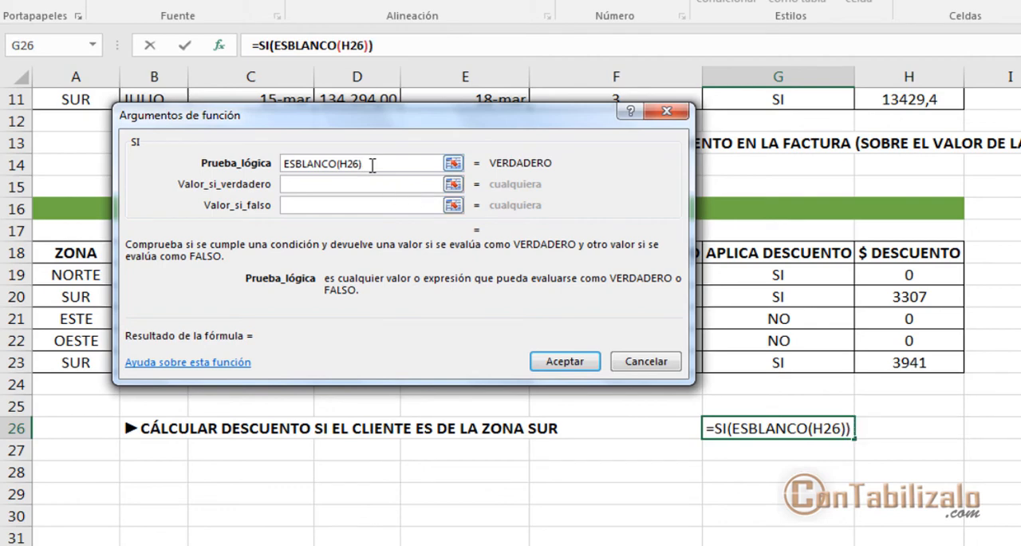
pyautogui.moveTo(488, 150)
pyautogui.mouseDown()
pyautogui.moveTo(524, 166)
pyautogui.moveTo(585, 170)
pyautogui.mouseUp()
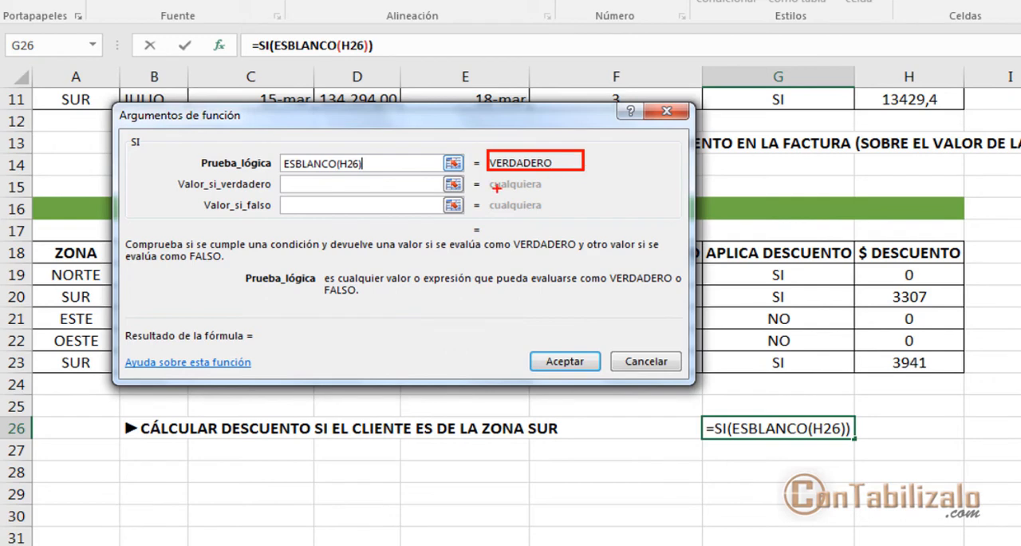
pyautogui.moveTo(517, 193); pyautogui.dragTo(599, 193)
pyautogui.moveTo(529, 204); pyautogui.dragTo(609, 230)
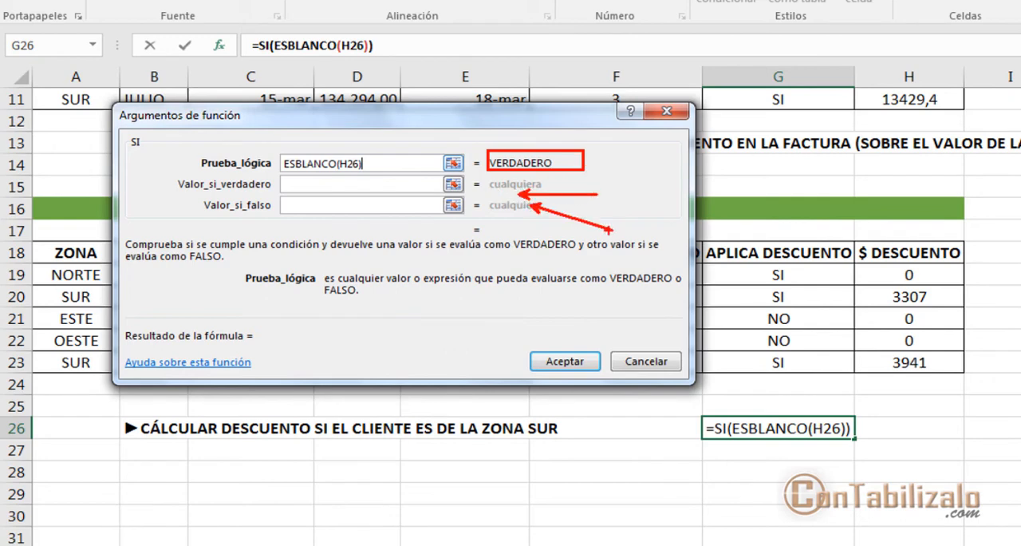
pyautogui.press('Escape')
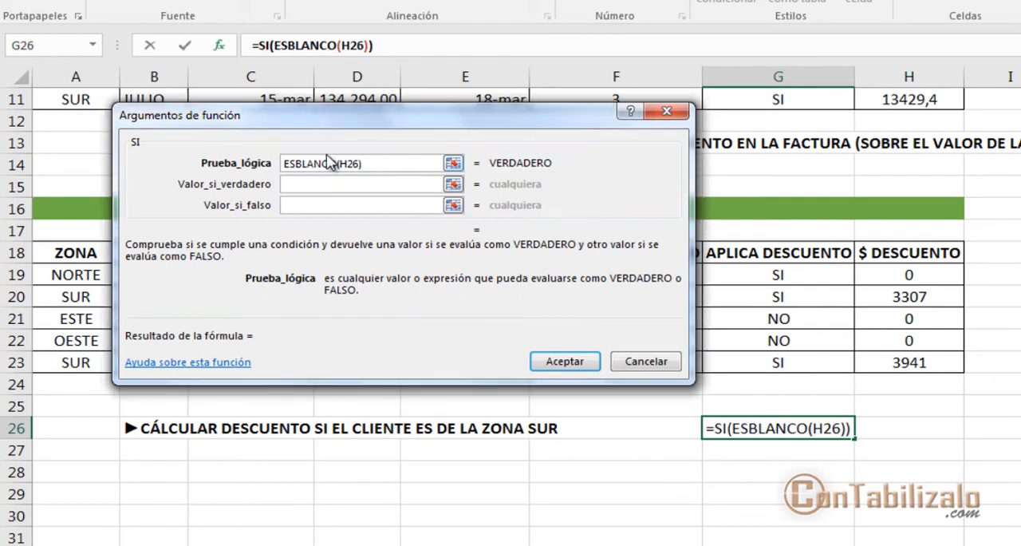
# Step: Replace ESBLANCO with ESTEXTO in the Prueba_lógica so that it tests whether H26 contains text
pyautogui.moveTo(336, 164); pyautogui.dragTo(239, 165)
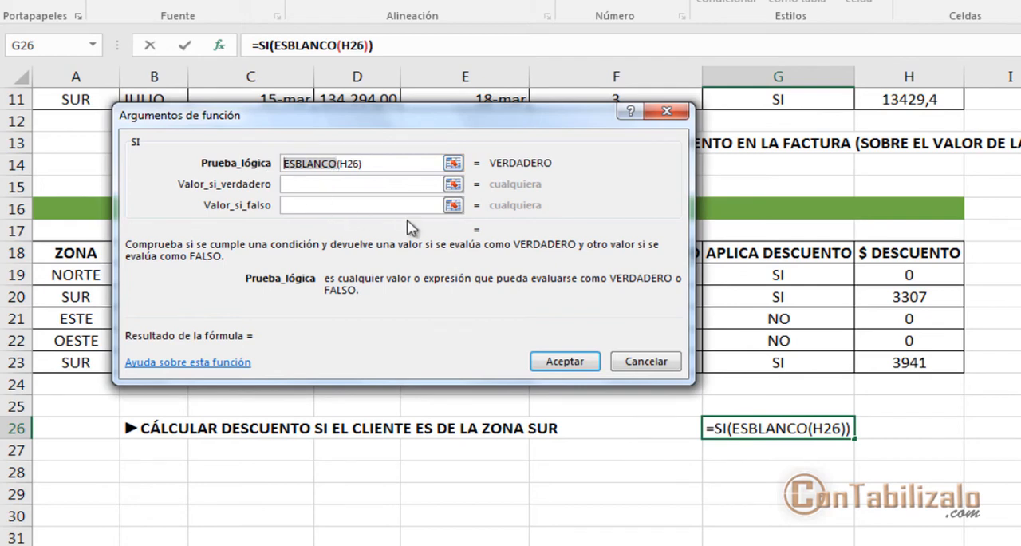
pyautogui.write('ESTEXTO')
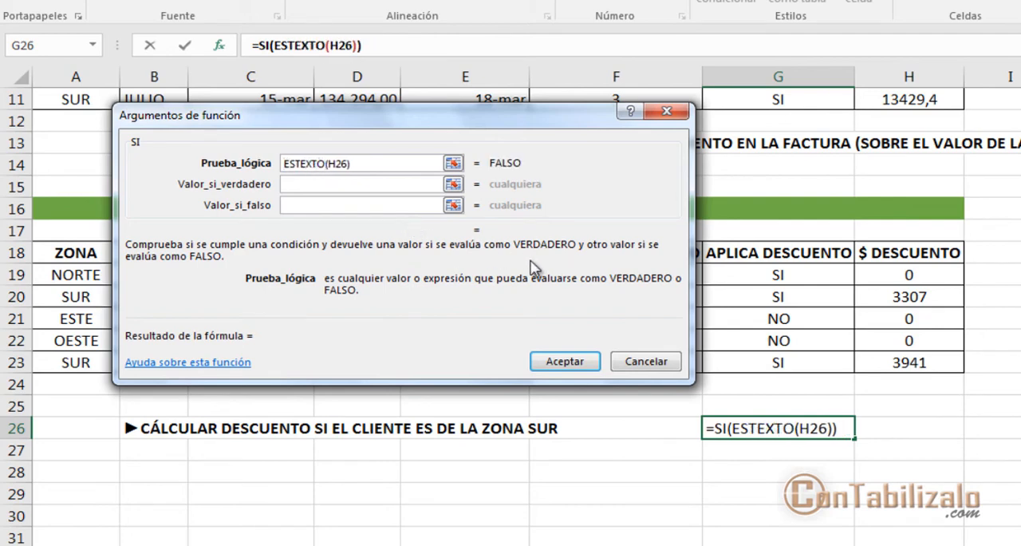
pyautogui.click(391, 163)
# Step: Examine how ESTEXTO(H26) evaluates as the Prueba_lógica and how it relates to the Valor_si_verdadero and Valor_si_falso arguments
pyautogui.moveTo(483, 149); pyautogui.dragTo(547, 180)
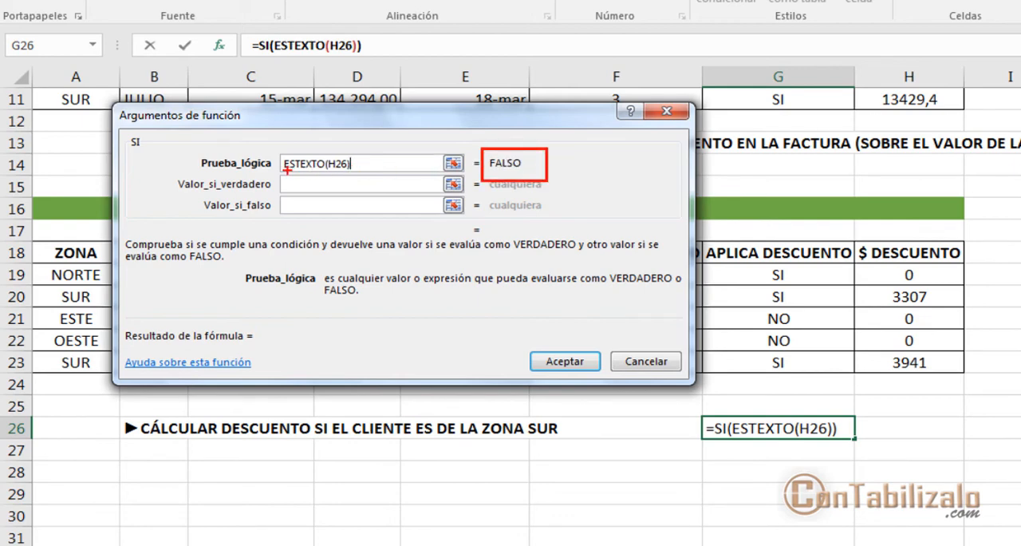
pyautogui.moveTo(284, 168); pyautogui.dragTo(355, 177)
pyautogui.moveTo(438, 142)
pyautogui.mouseDown()
pyautogui.moveTo(363, 162)
pyautogui.moveTo(441, 138)
pyautogui.mouseUp()
pyautogui.moveTo(369, 170); pyautogui.dragTo(431, 222)
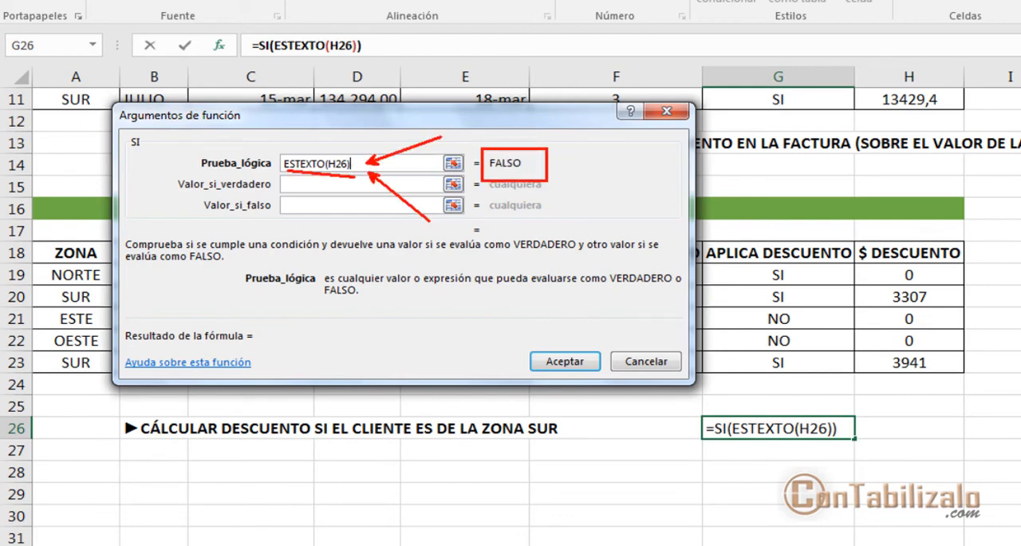
pyautogui.press('Escape')
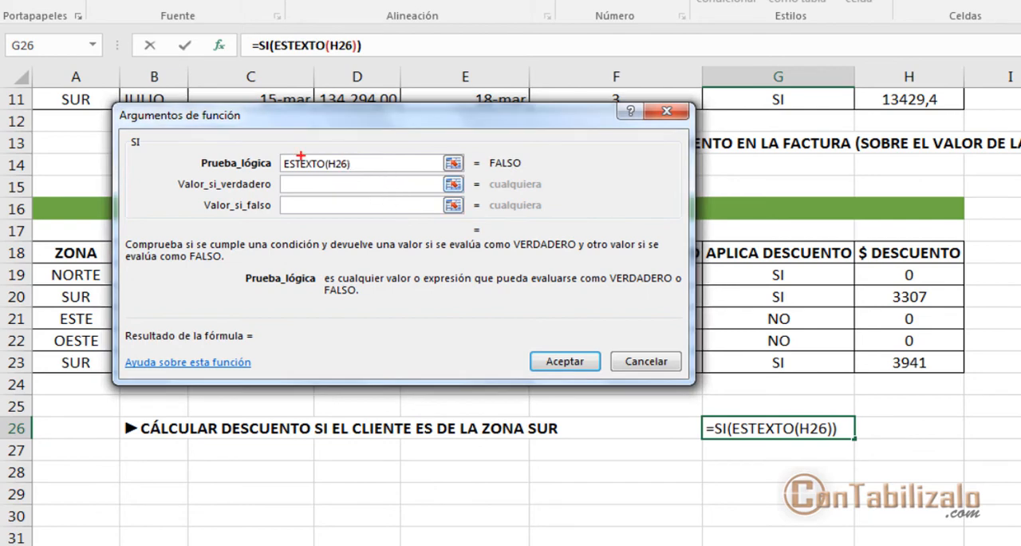
pyautogui.moveTo(189, 145)
pyautogui.mouseDown()
pyautogui.moveTo(223, 183)
pyautogui.moveTo(548, 177)
pyautogui.mouseUp()
pyautogui.press('Escape')
pyautogui.moveTo(256, 144)
pyautogui.mouseDown()
pyautogui.moveTo(307, 163)
pyautogui.moveTo(490, 174)
pyautogui.mouseUp()
pyautogui.press('Escape')
pyautogui.moveTo(474, 170); pyautogui.dragTo(514, 170)
pyautogui.moveTo(265, 172); pyautogui.dragTo(477, 170)
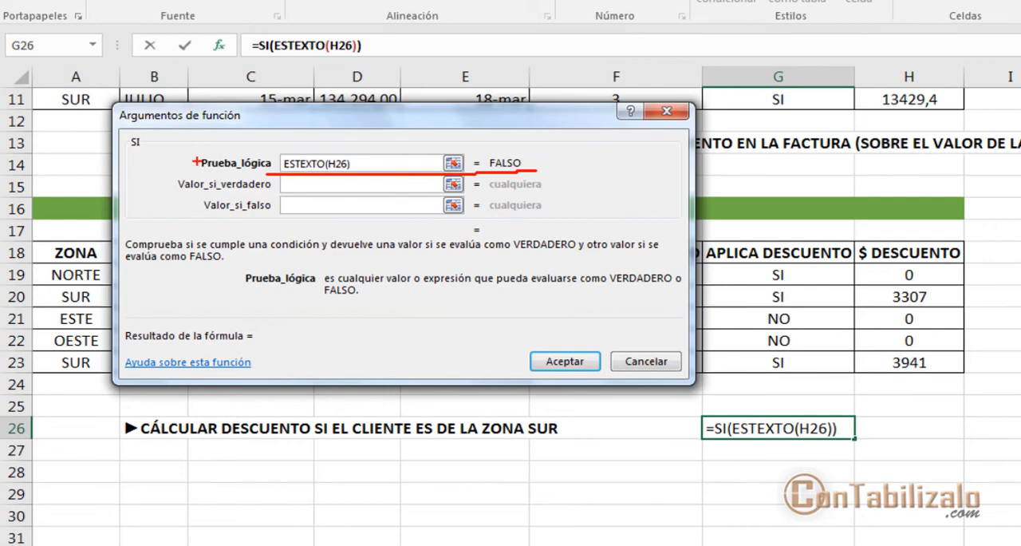
pyautogui.moveTo(197, 162); pyautogui.dragTo(134, 150)
pyautogui.moveTo(269, 193); pyautogui.dragTo(490, 194)
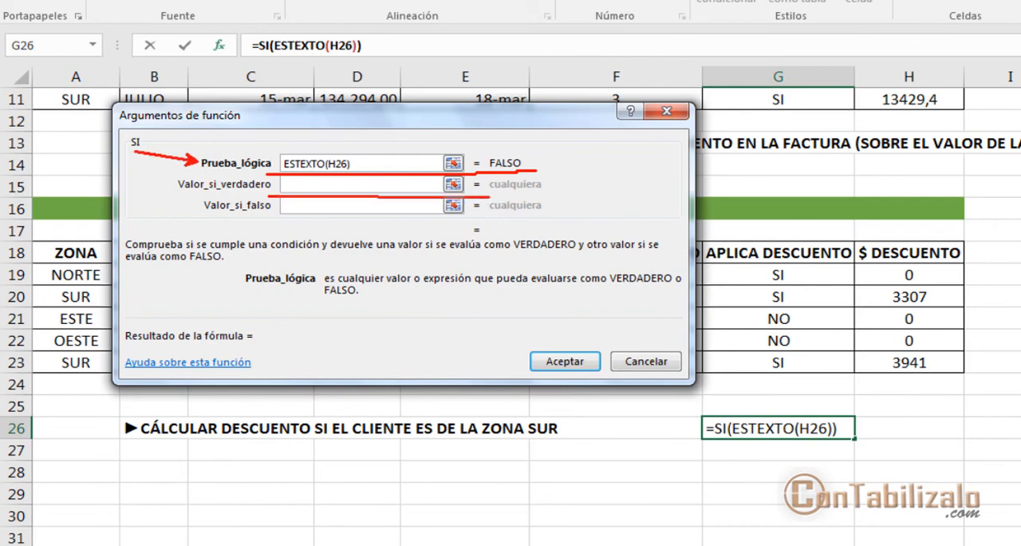
pyautogui.moveTo(304, 219); pyautogui.dragTo(449, 221)
pyautogui.press('Escape')
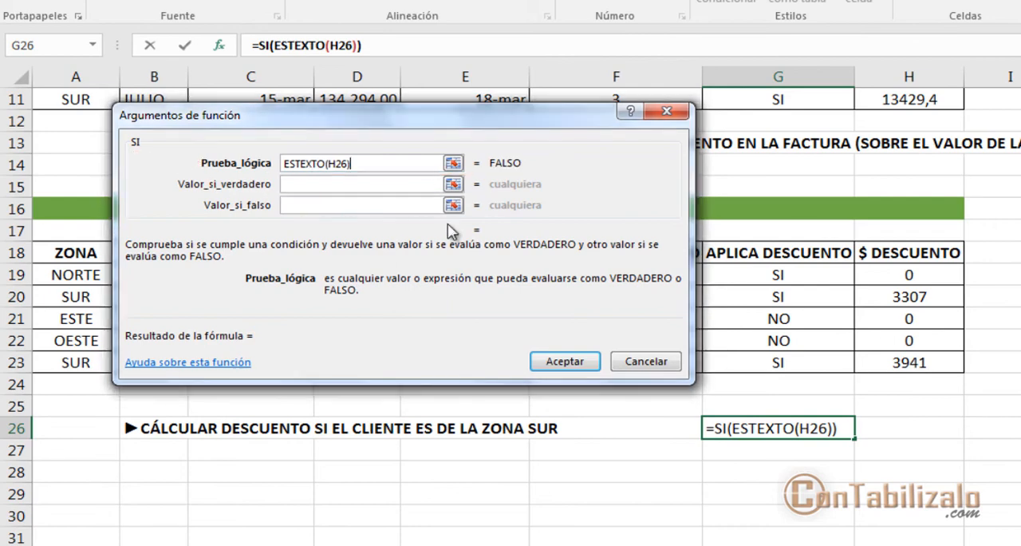
pyautogui.hotkey('ctrl', '2')
pyautogui.moveTo(257, 153)
pyautogui.mouseDown()
pyautogui.moveTo(392, 171)
pyautogui.moveTo(265, 164)
pyautogui.mouseUp()
pyautogui.press('Escape')
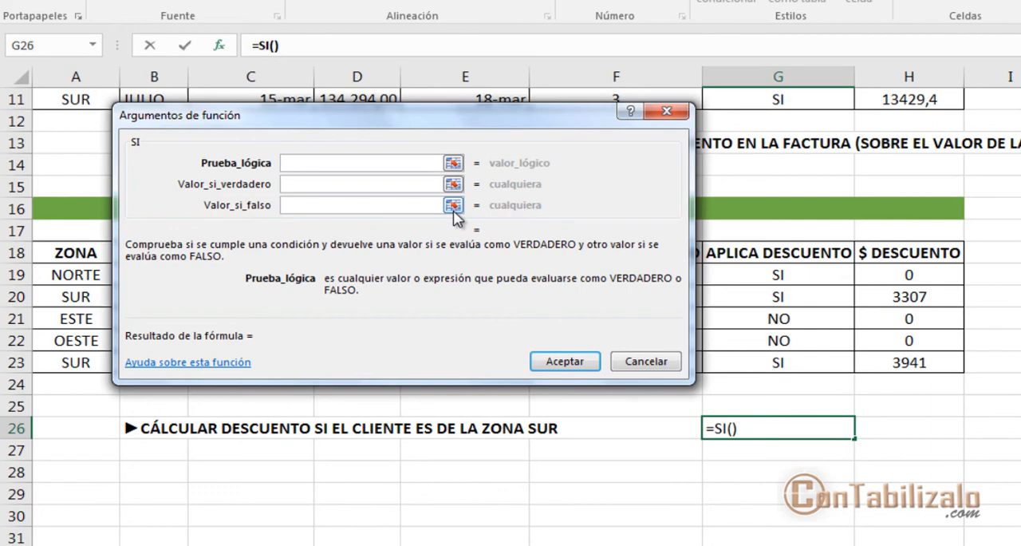
# Step: Set the Prueba_lógica to G19<>"SI" and check what the comparison evaluates to
pyautogui.click(778, 275)
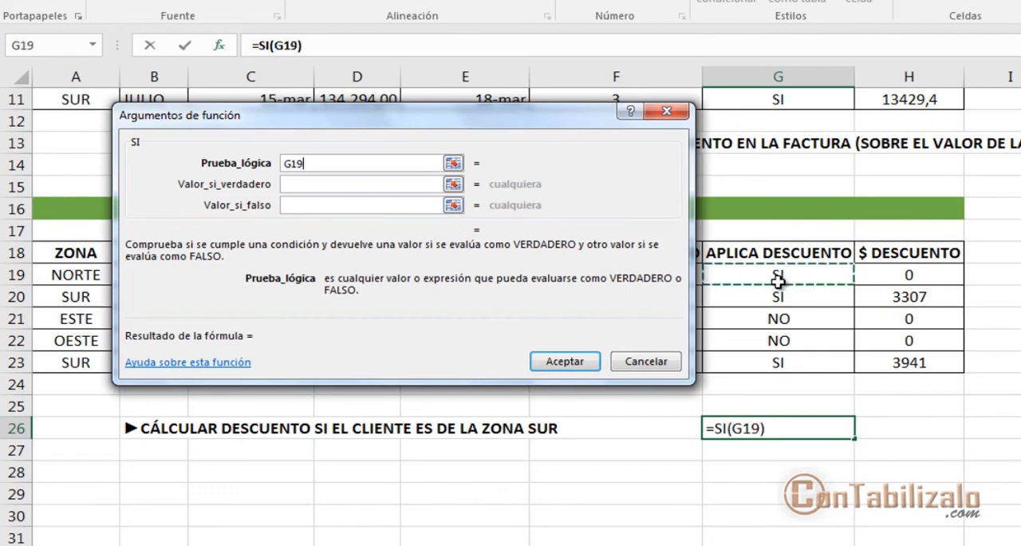
pyautogui.click(375, 162)
pyautogui.write('<>')
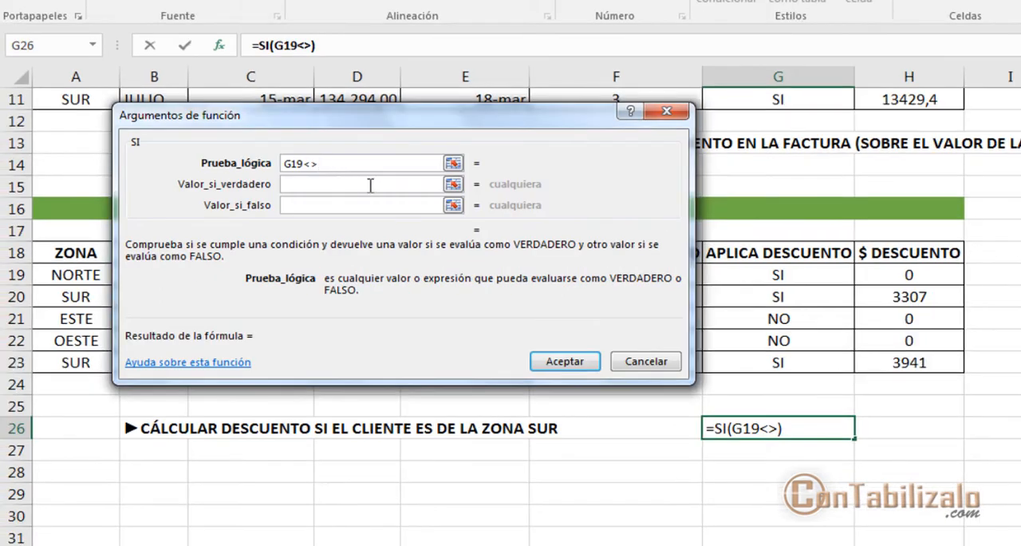
pyautogui.write('"SI"')
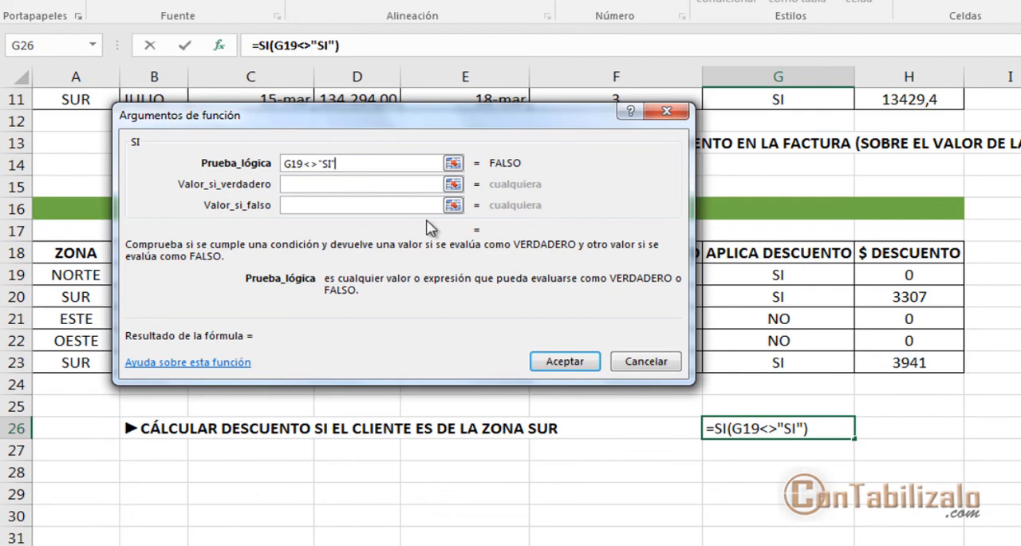
pyautogui.moveTo(486, 173); pyautogui.dragTo(606, 168)
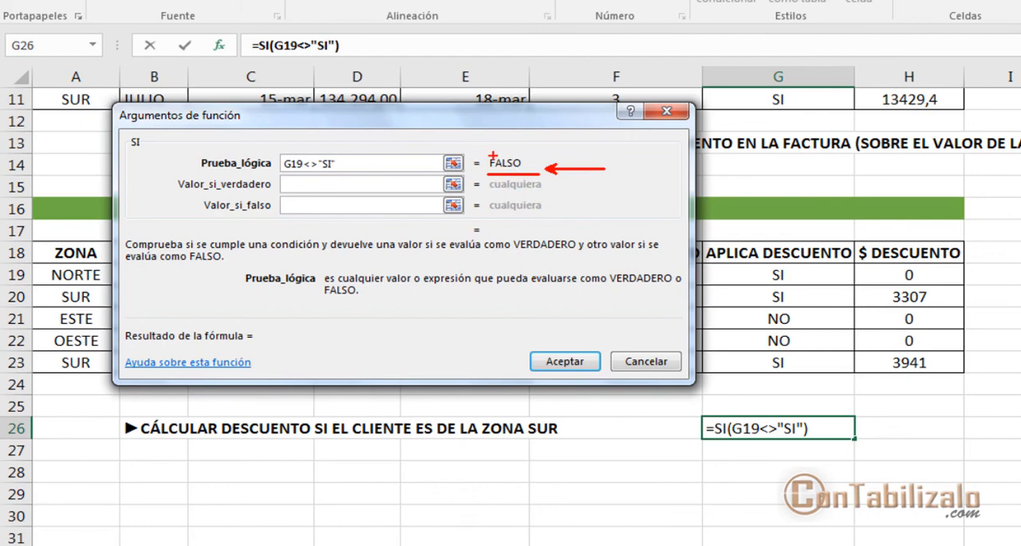
pyautogui.press('Escape')
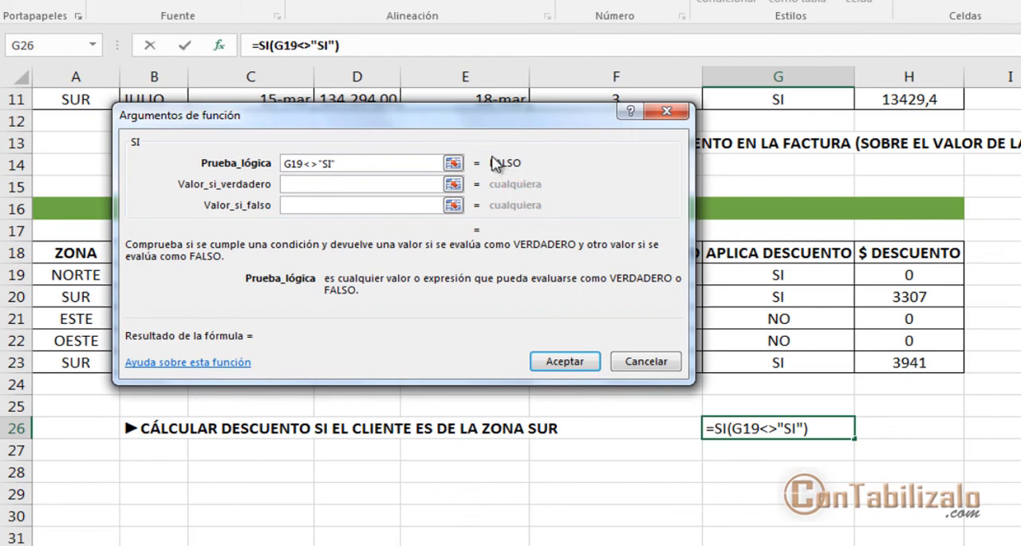
# Step: Replace the Prueba_lógica with ESNUMERO(H20) to test whether the discount value is a number, and check its evaluation
pyautogui.moveTo(383, 167); pyautogui.dragTo(279, 163)
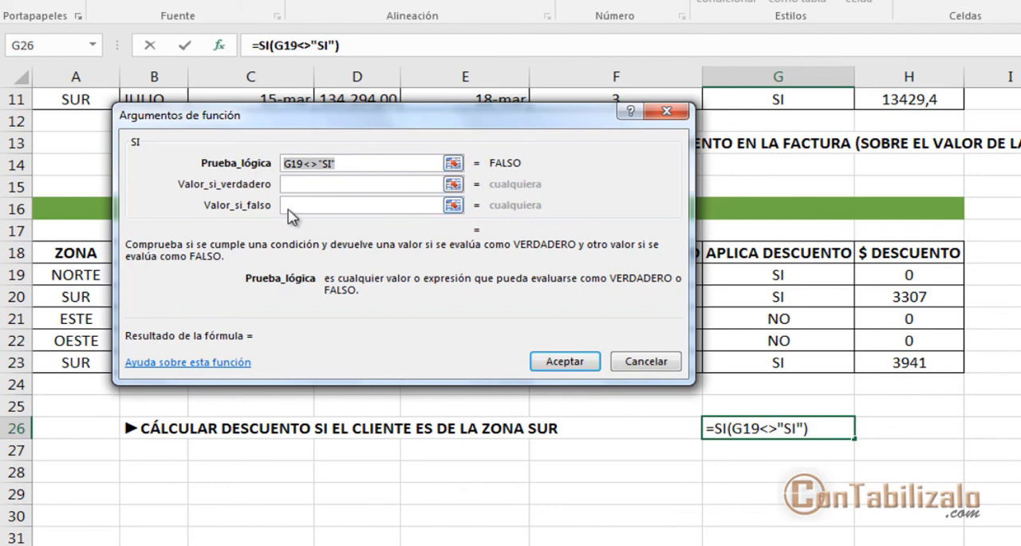
pyautogui.write('ESTN')
pyautogui.press('BackSpace')
pyautogui.press('BackSpace')
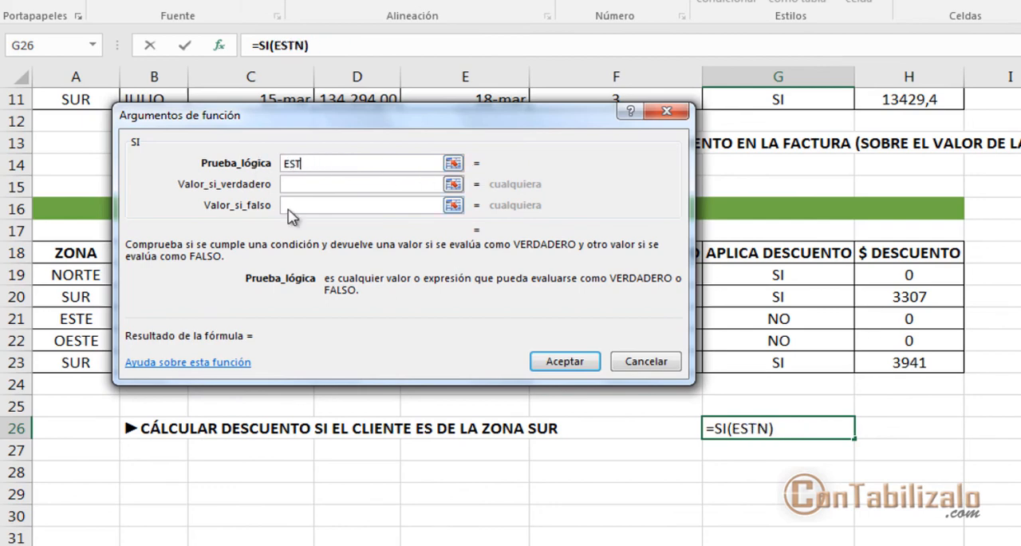
pyautogui.write('NUMERO')
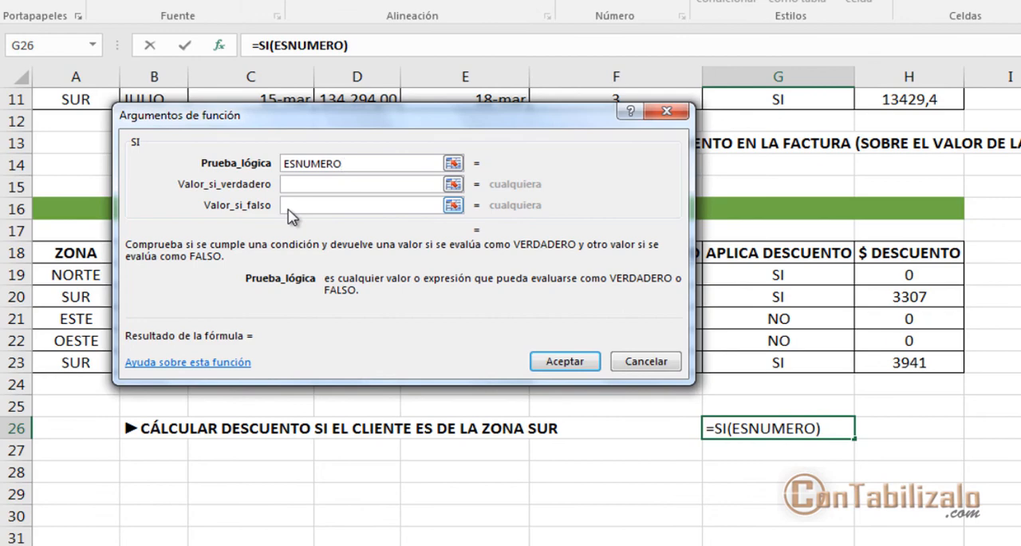
pyautogui.write('(')
pyautogui.click(918, 295)
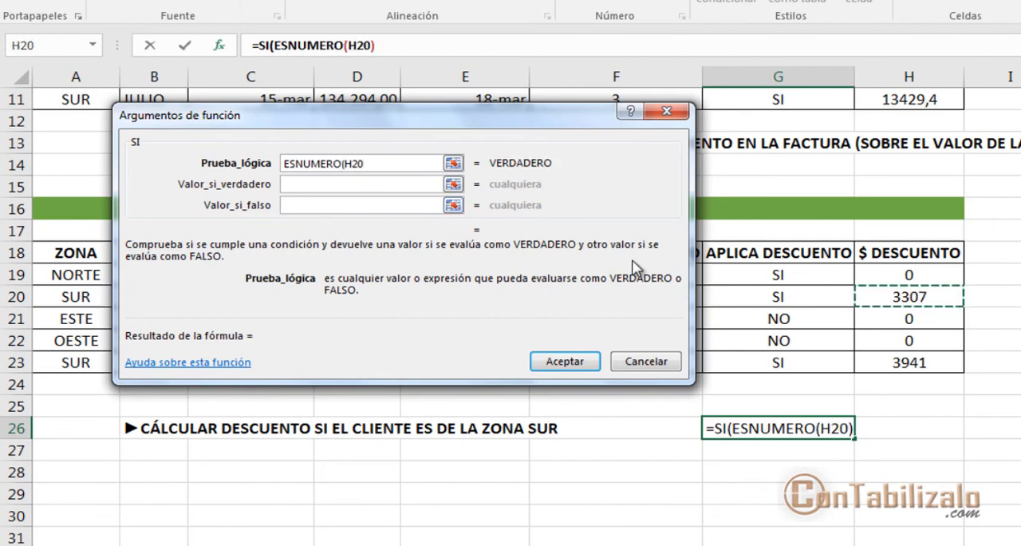
pyautogui.write(')')
pyautogui.moveTo(484, 170)
pyautogui.mouseDown()
pyautogui.moveTo(551, 170)
pyautogui.moveTo(388, 165)
pyautogui.mouseUp()
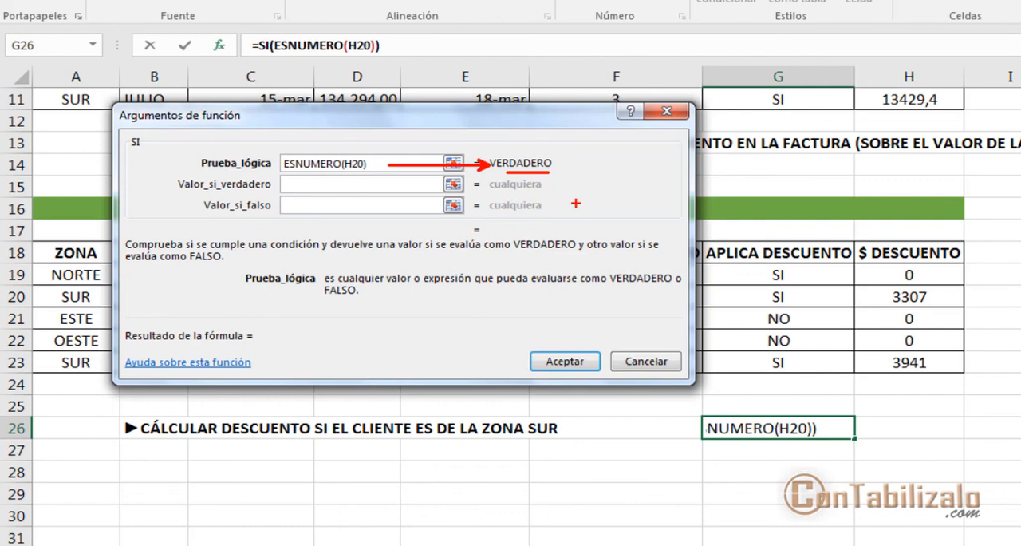
pyautogui.press('Escape')
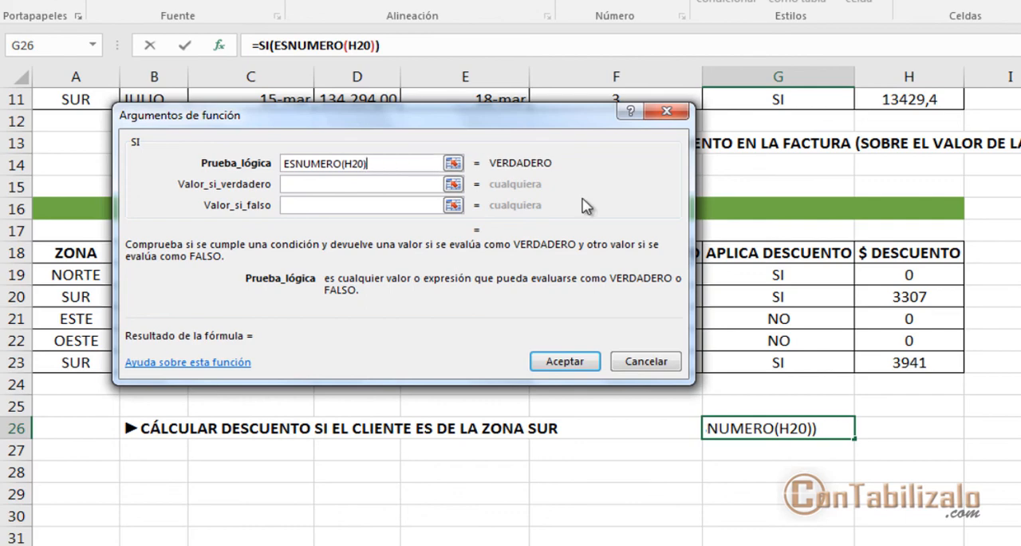
# Step: Review the SI formula with its nested ESNUMERO(H20) test and move the function arguments dialog slightly upward
pyautogui.hotkey('ctrl', '2')
pyautogui.moveTo(252, 67)
pyautogui.mouseDown()
pyautogui.moveTo(292, 67)
pyautogui.moveTo(264, 128)
pyautogui.mouseUp()
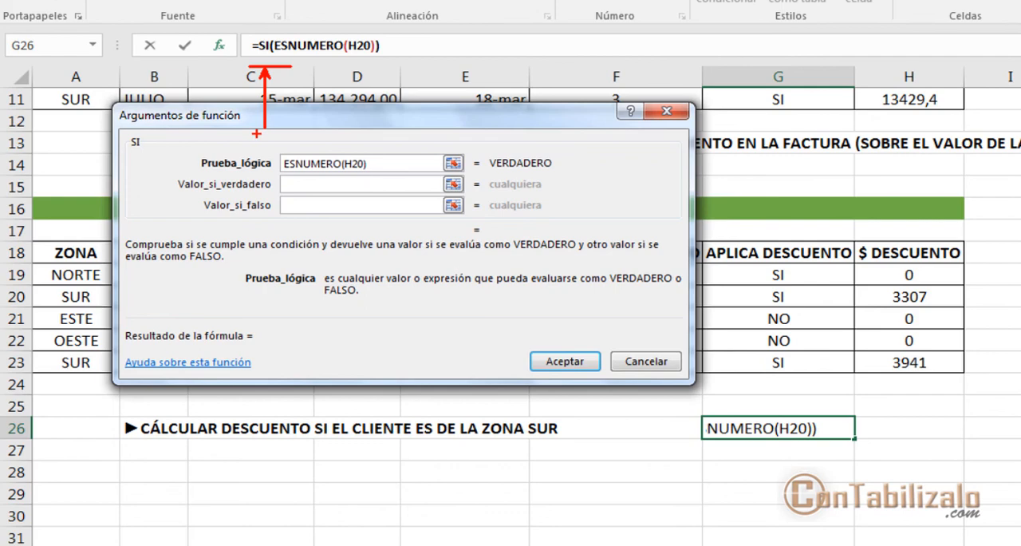
pyautogui.press('Escape')
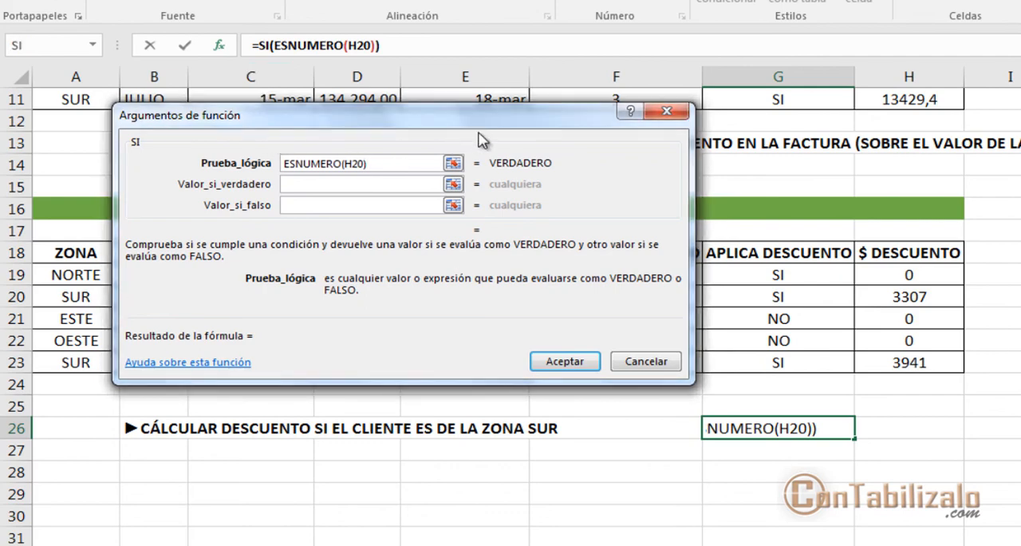
pyautogui.moveTo(482, 130); pyautogui.dragTo(491, 106)
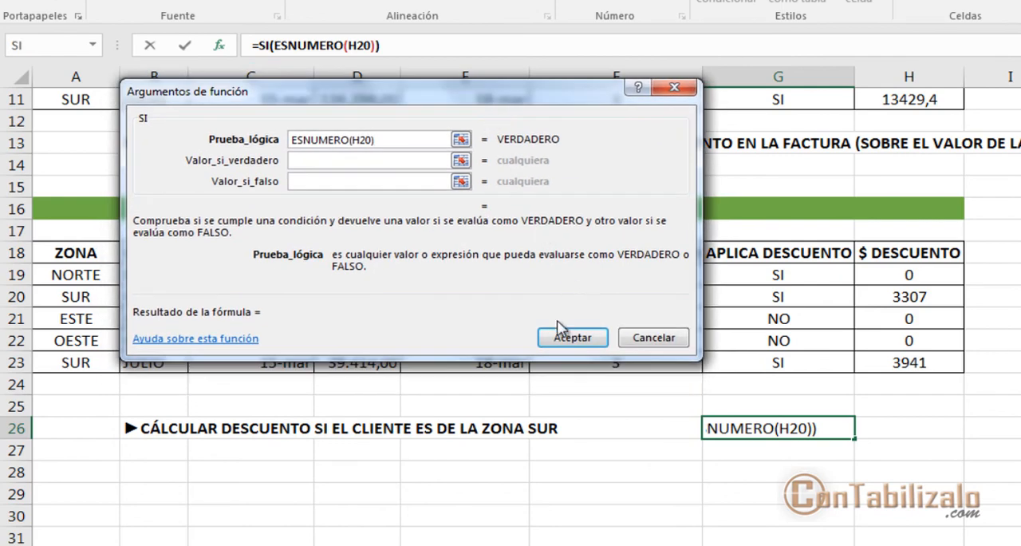